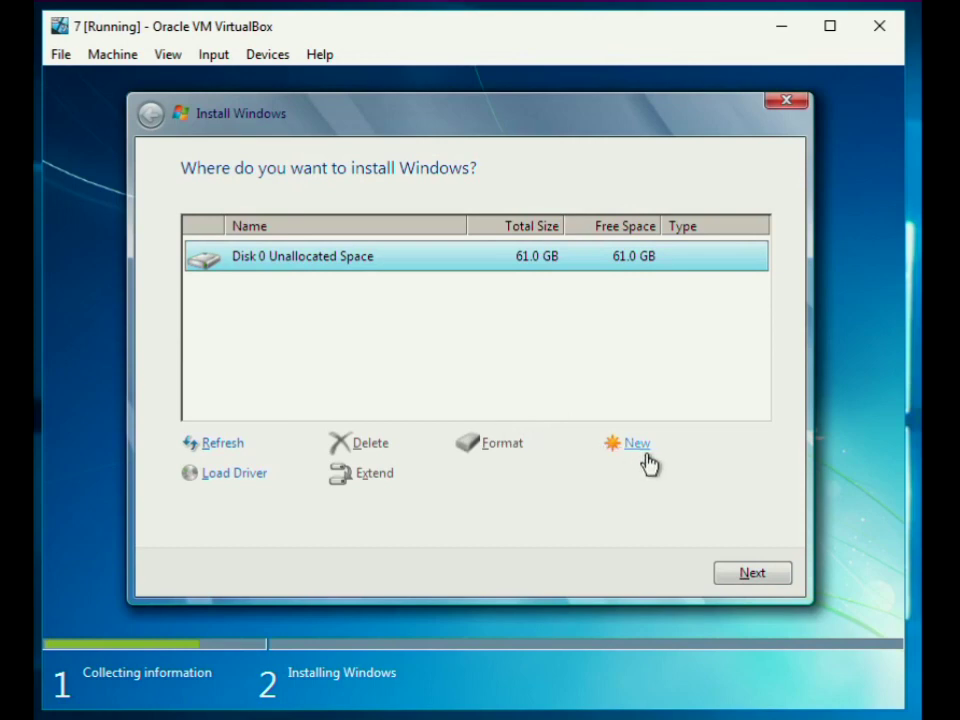
# Create a primary partition from all of Disk 0's unallocated space, format it and continue installing Windows on it.
pyautogui.click(671, 474)
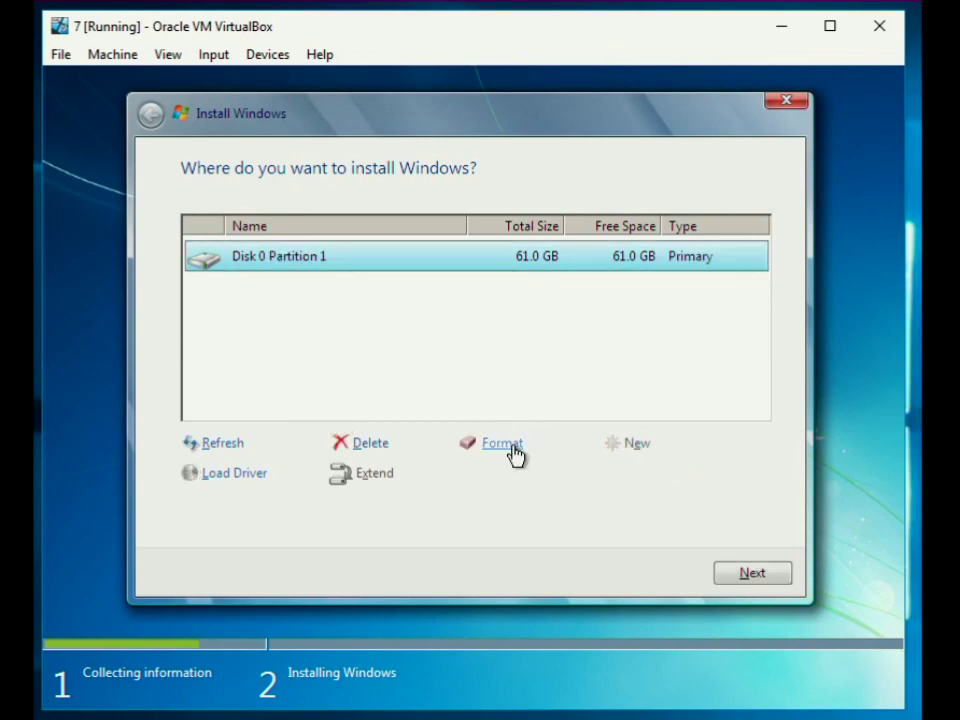
pyautogui.click(502, 443)
pyautogui.click(618, 476)
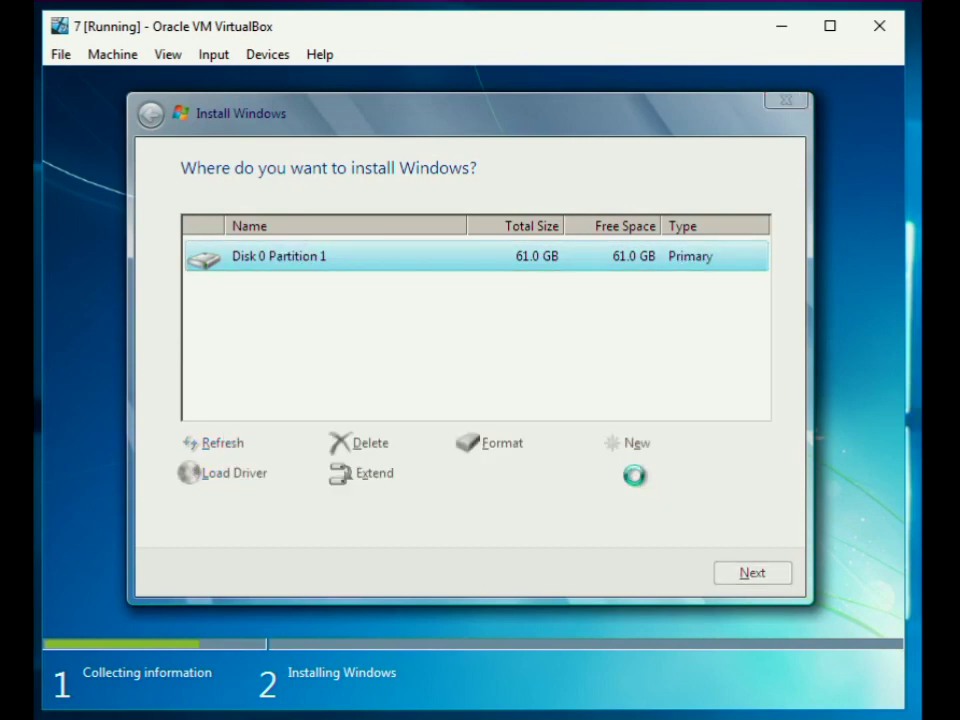
pyautogui.click(740, 573)
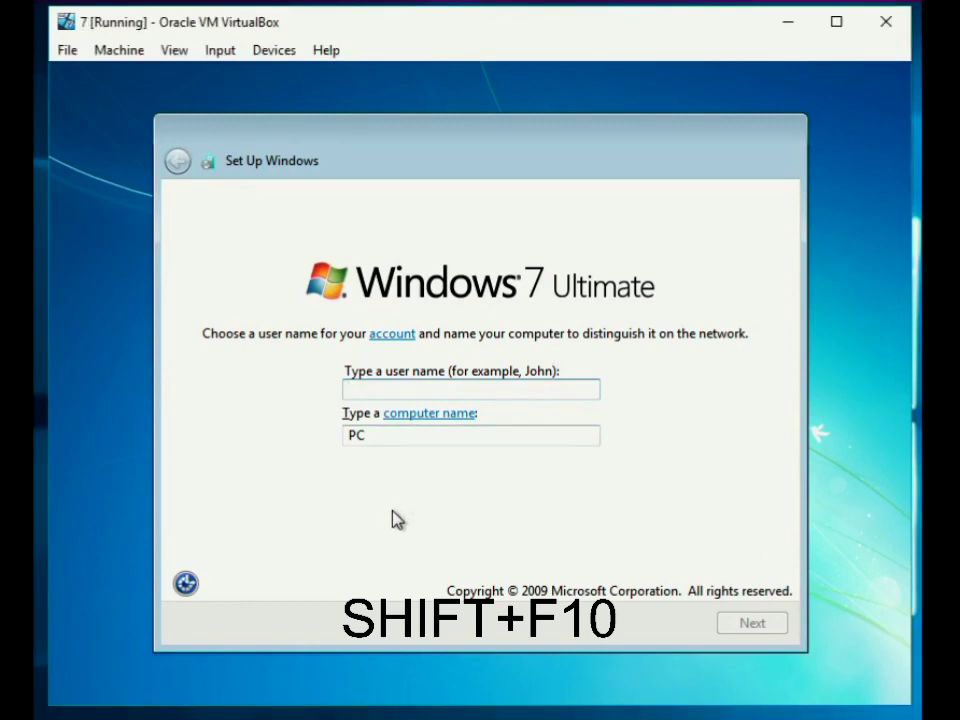
# Run msconfig from a command prompt over the setup screen and launch Computer Management from its tool list.
pyautogui.hotkey('shift', 'F10')
pyautogui.write('msconfig')
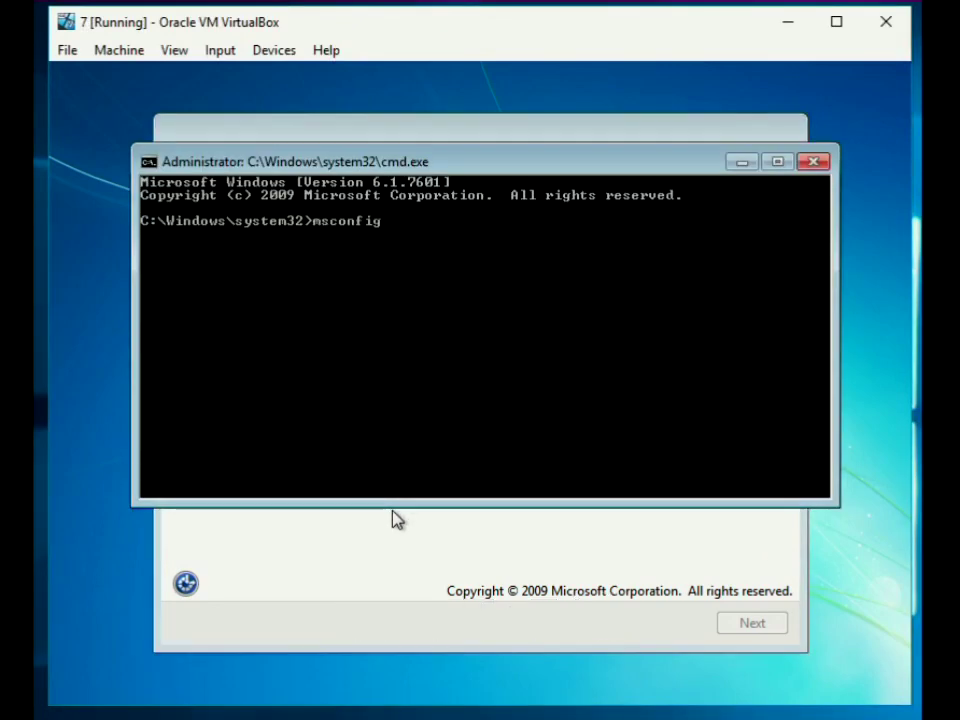
pyautogui.press('Return')
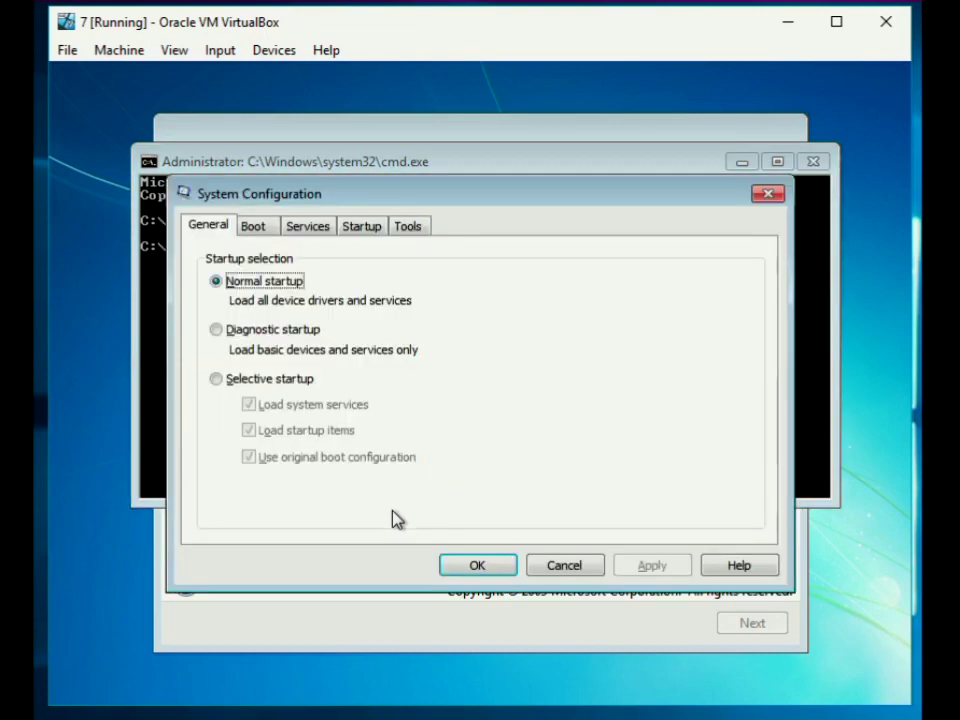
pyautogui.click(408, 228)
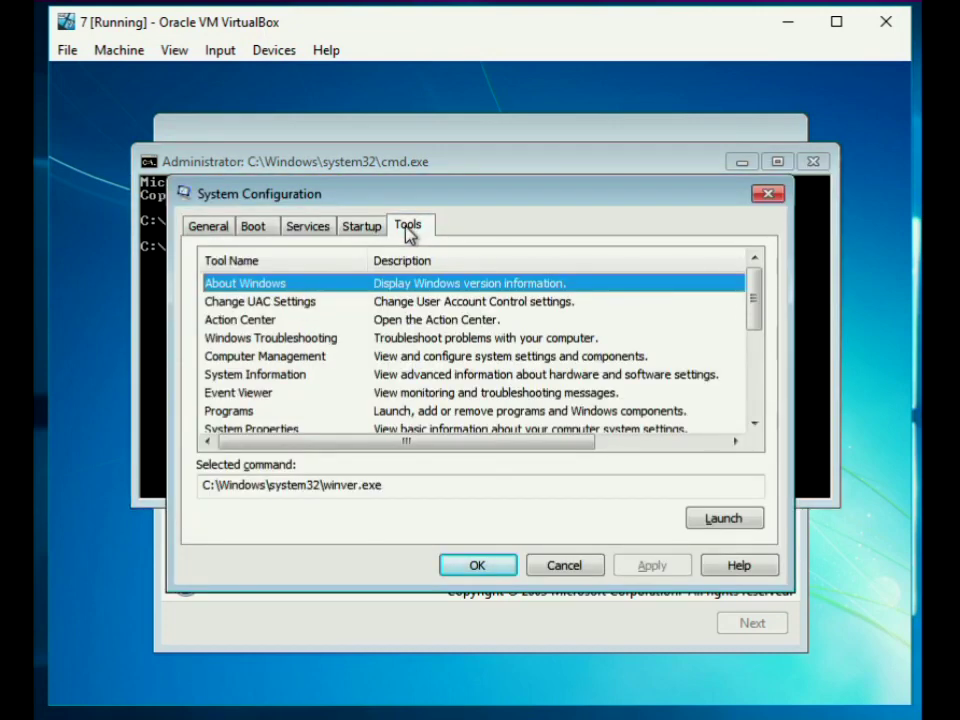
pyautogui.click(283, 357)
pyautogui.click(722, 518)
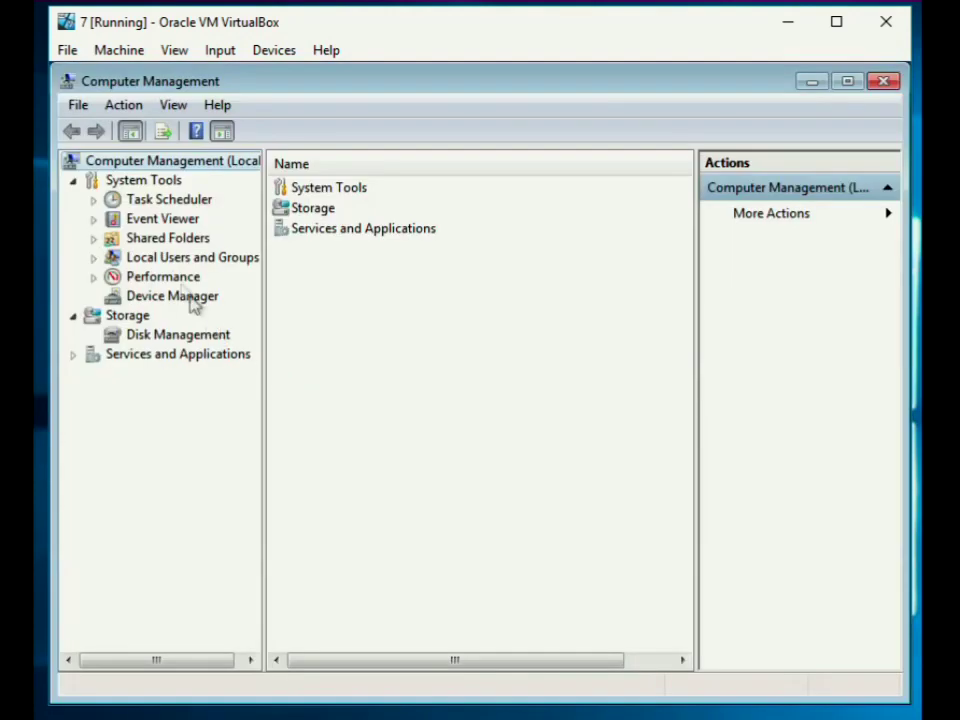
# Enable the built-in Administrator account among the local users.
pyautogui.doubleClick(171, 258)
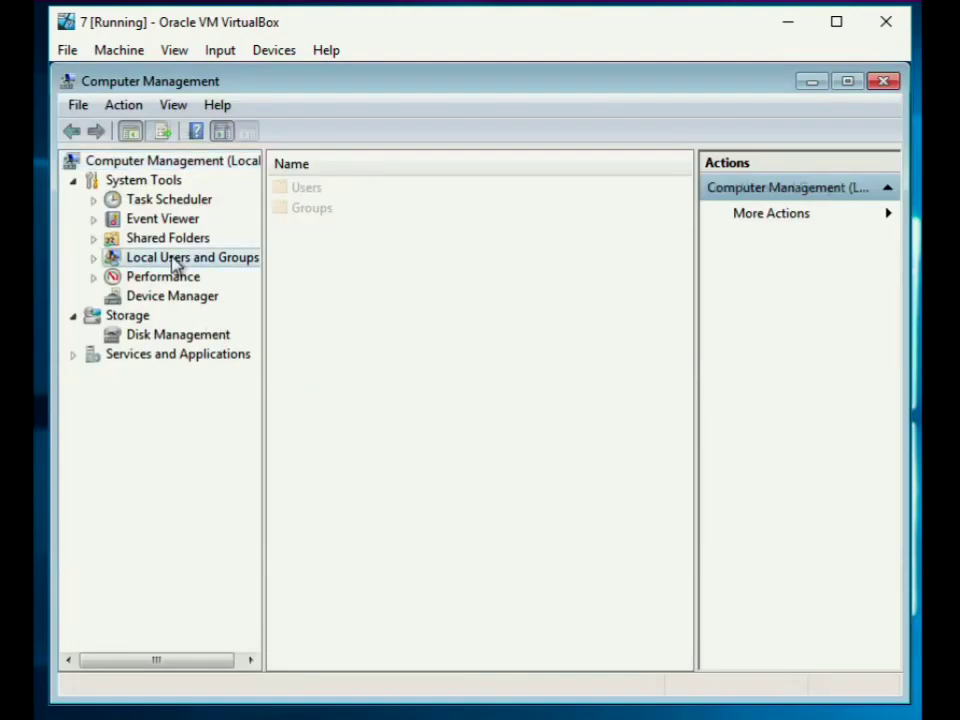
pyautogui.click(163, 278)
pyautogui.click(313, 195)
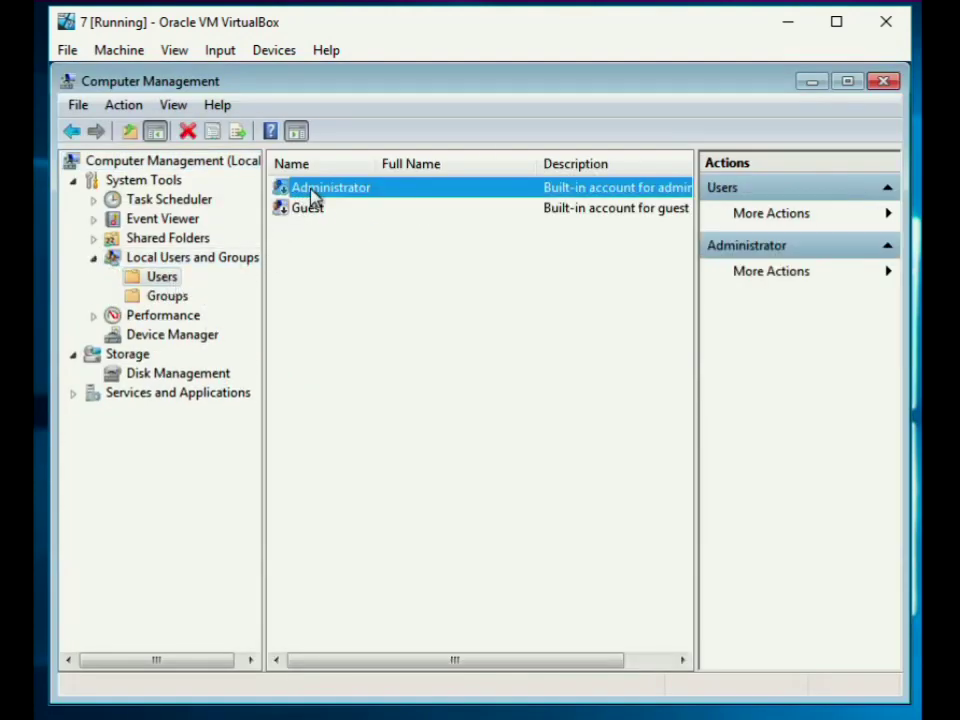
pyautogui.rightClick(311, 189)
pyautogui.click(364, 321)
pyautogui.click(300, 434)
pyautogui.click(386, 604)
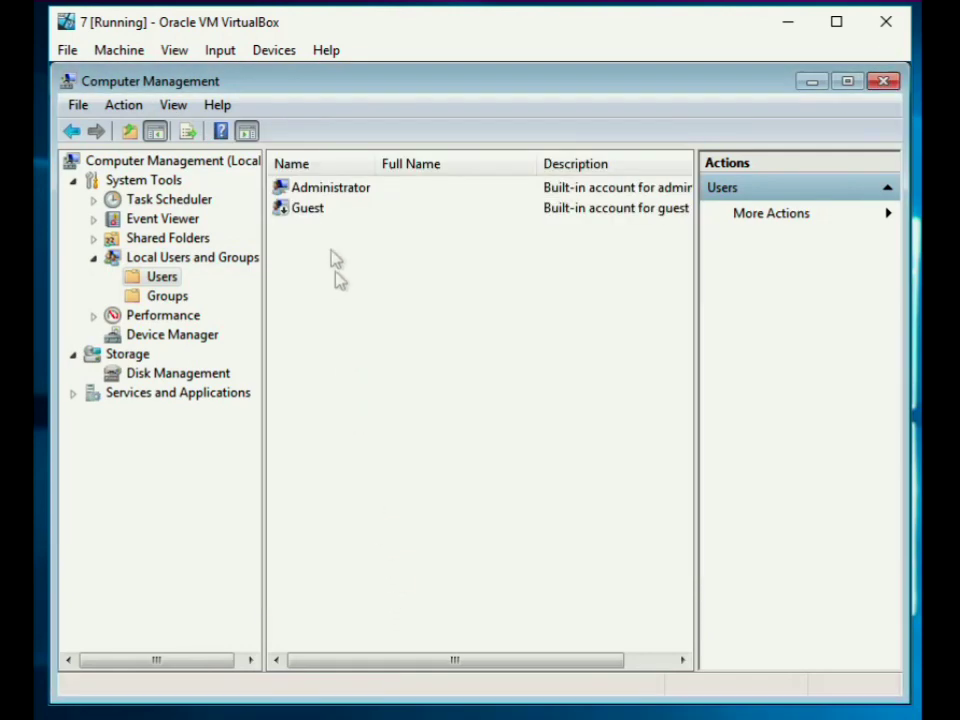
# Reset the built-in Administrator account's password, leaving the password fields blank.
pyautogui.click(326, 192)
pyautogui.rightClick(326, 190)
pyautogui.click(369, 201)
pyautogui.click(395, 495)
pyautogui.click(435, 490)
pyautogui.click(545, 446)
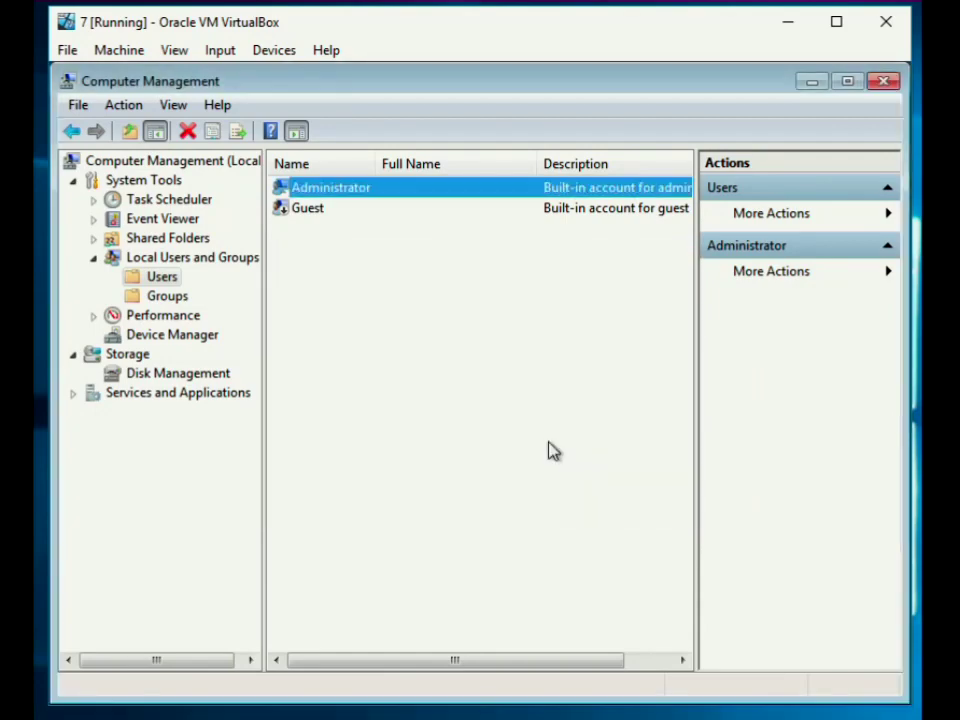
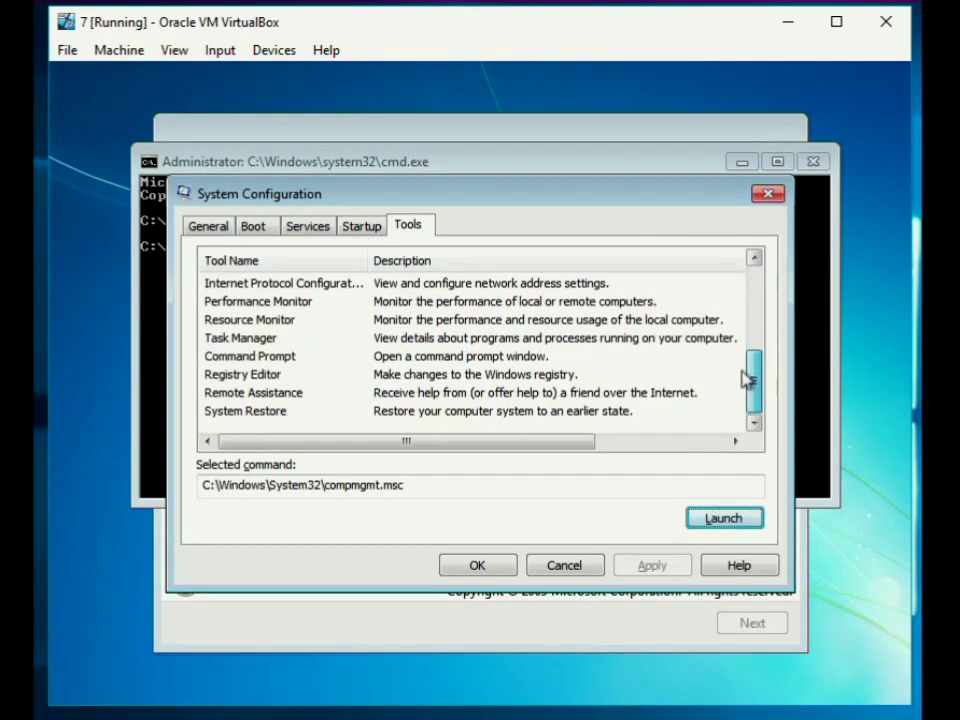
# Launch Task Manager from System Configuration and force the msoobe task to end.
pyautogui.click(242, 340)
pyautogui.click(716, 516)
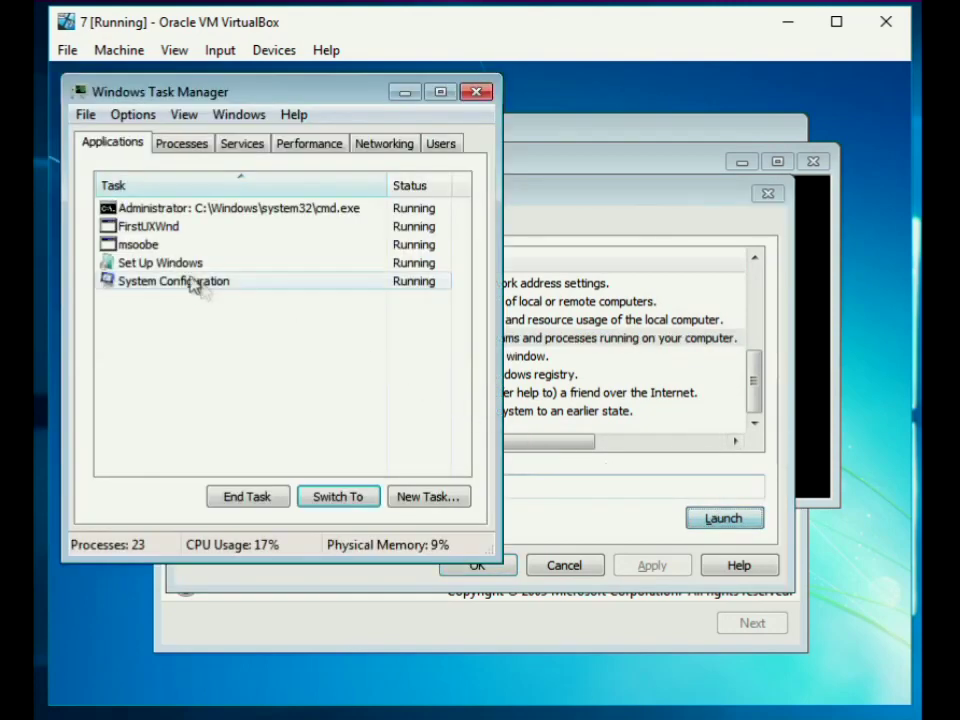
pyautogui.click(134, 247)
pyautogui.click(250, 494)
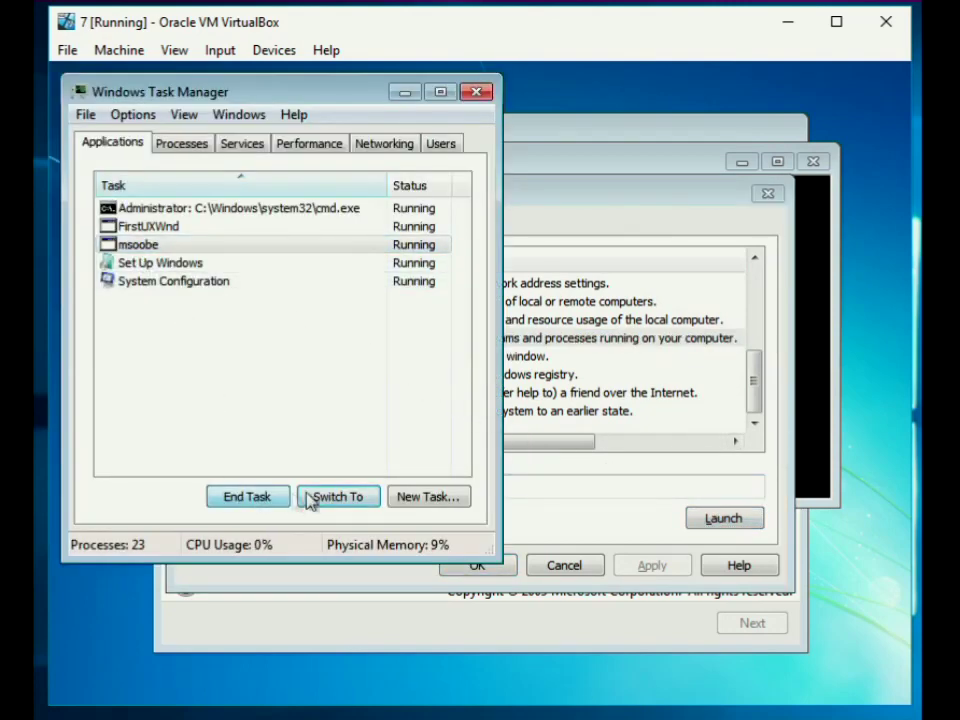
pyautogui.click(525, 484)
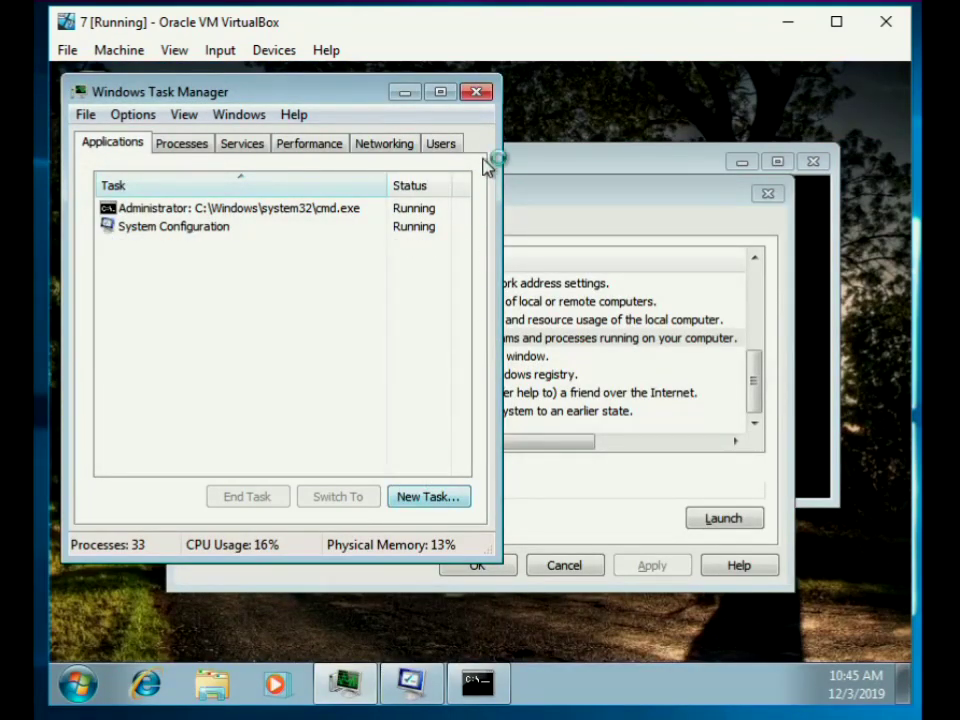
# Close the Task Manager, System Configuration and Command Prompt windows to clear the desktop.
pyautogui.click(478, 92)
pyautogui.click(768, 195)
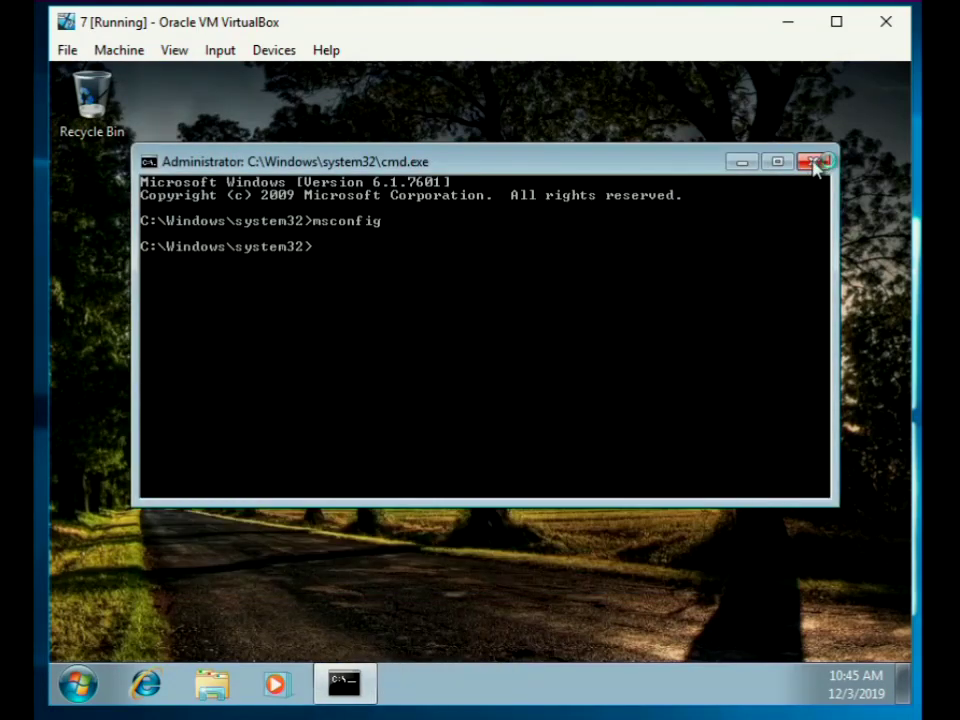
pyautogui.click(814, 161)
pyautogui.rightClick(422, 252)
pyautogui.click(450, 311)
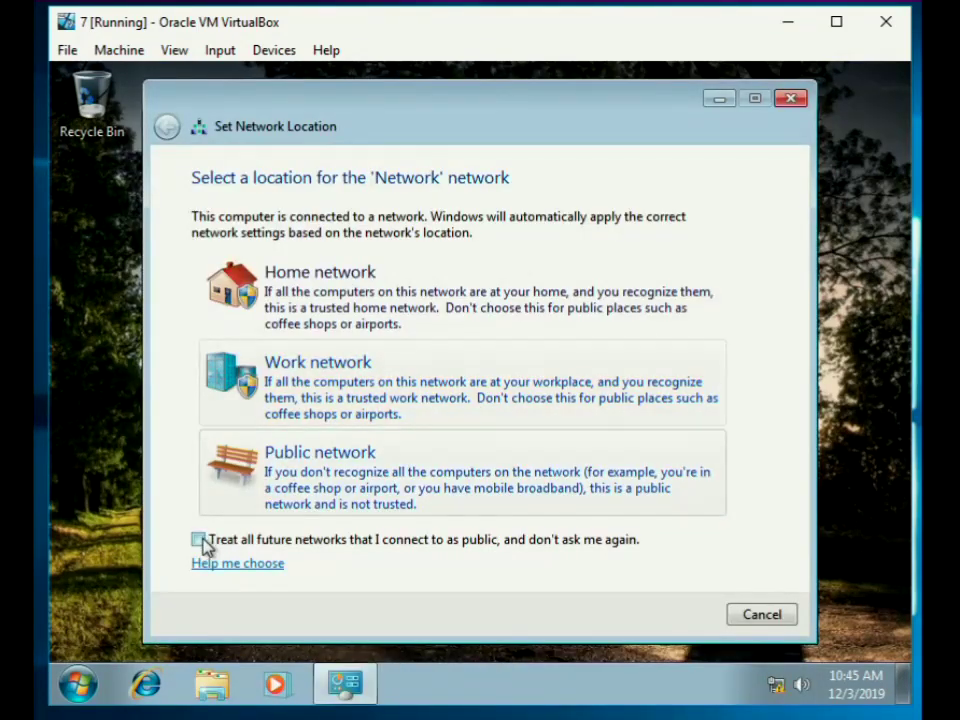
# Set the network location to Public network, treating all future networks as public without asking again.
pyautogui.click(199, 540)
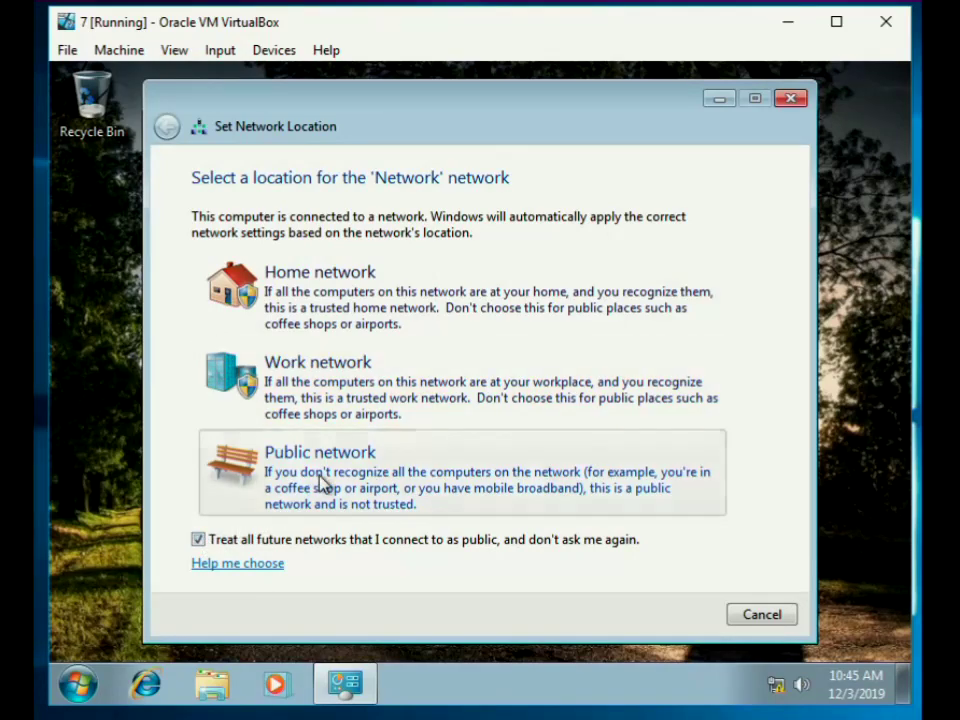
pyautogui.click(321, 486)
pyautogui.click(758, 614)
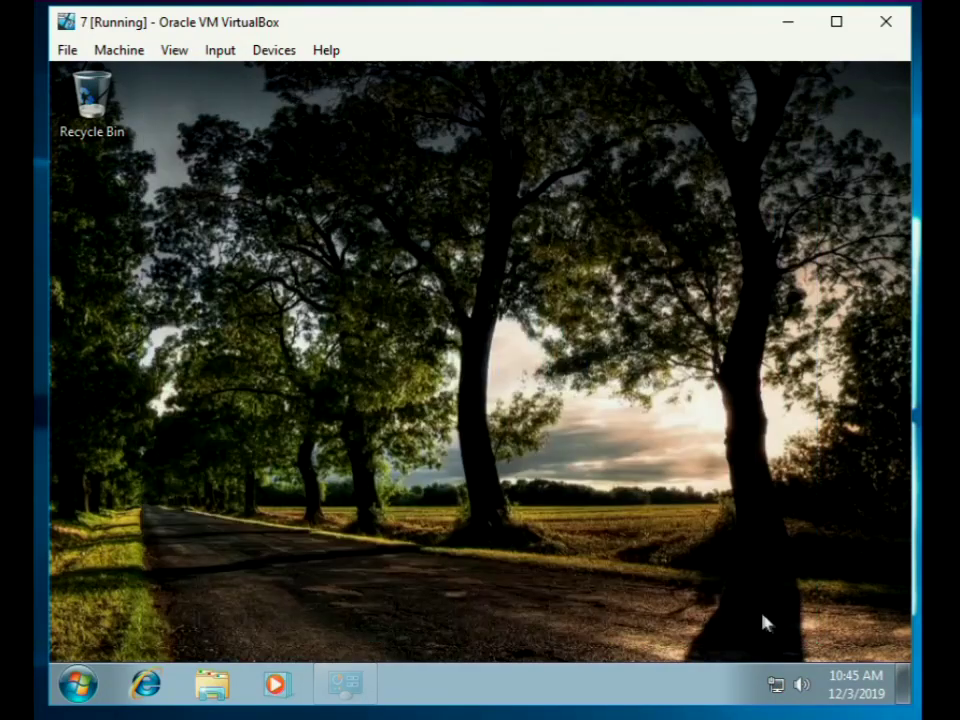
# Open the Intel PRO/1000 MT adapter's configuration from the Local Area Connection properties in Network and Sharing Center.
pyautogui.rightClick(778, 690)
pyautogui.click(782, 667)
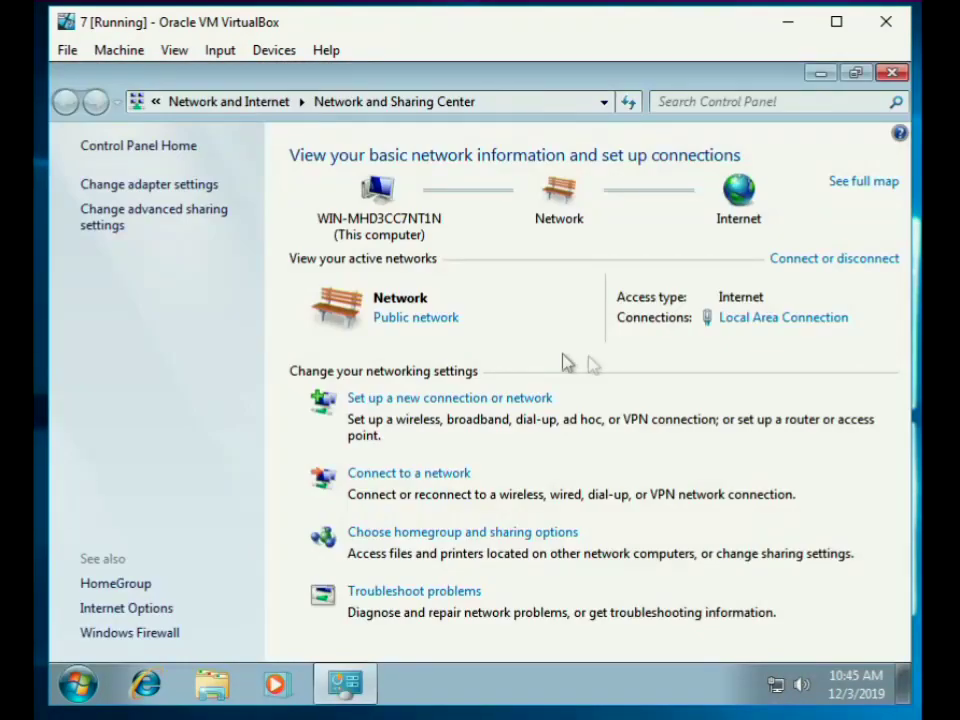
pyautogui.click(763, 320)
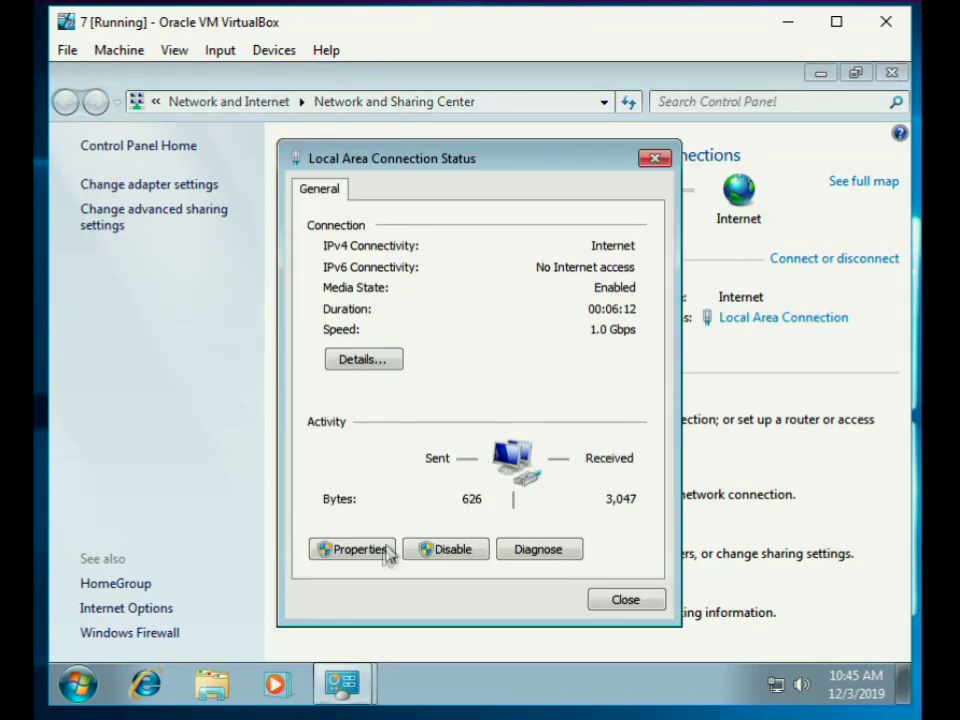
pyautogui.click(380, 550)
pyautogui.click(585, 295)
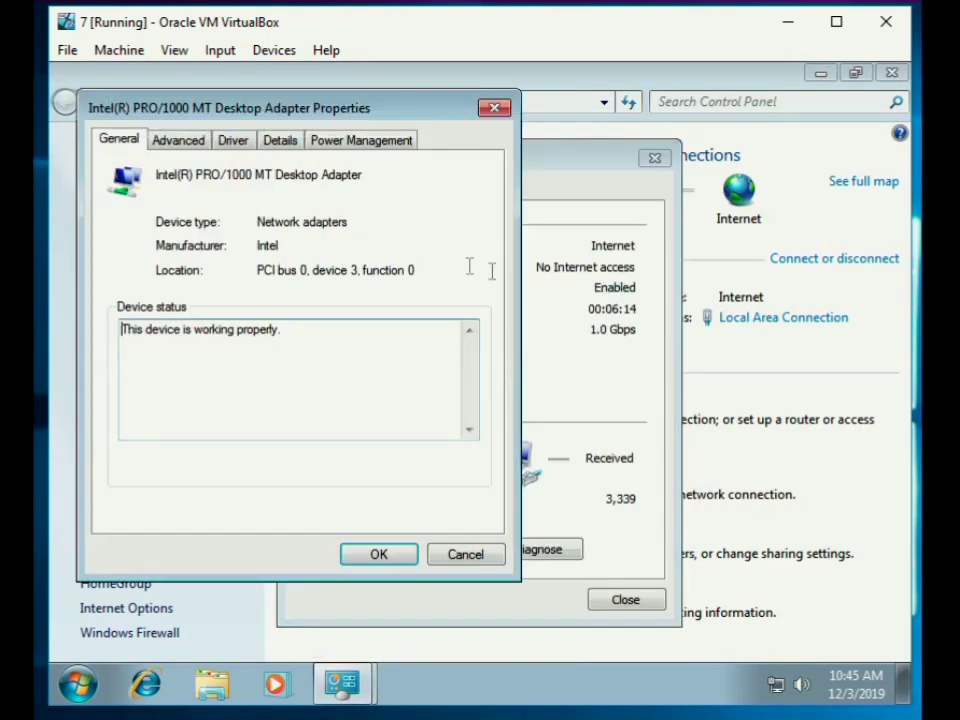
# Set Flow Control and Interrupt Moderation to Disabled in the network adapter's advanced properties.
pyautogui.click(180, 141)
pyautogui.click(175, 258)
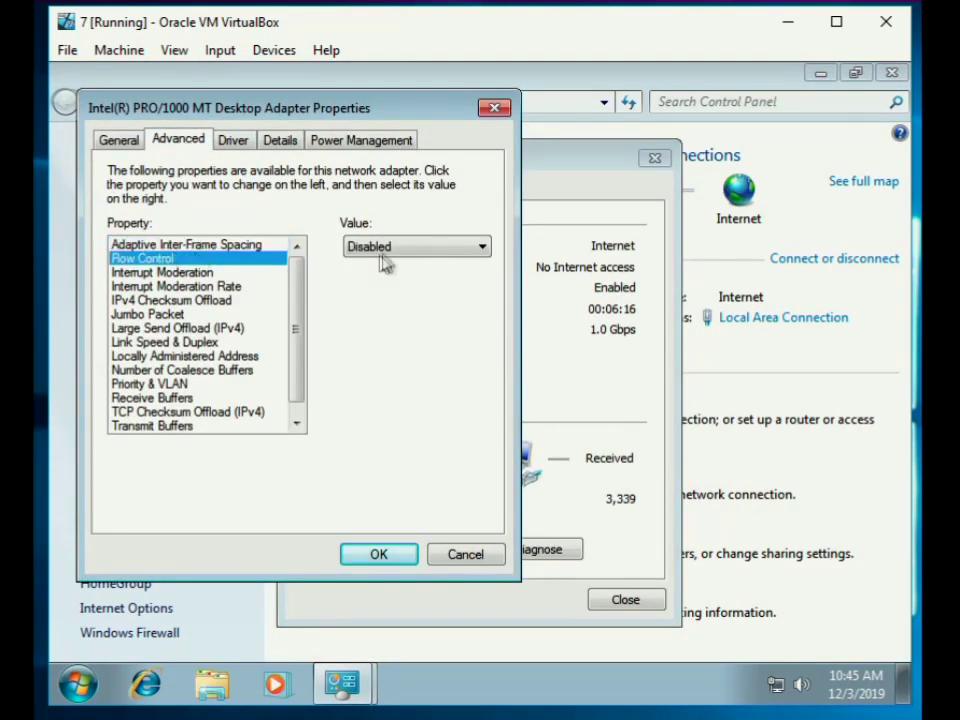
pyautogui.click(370, 250)
pyautogui.click(388, 251)
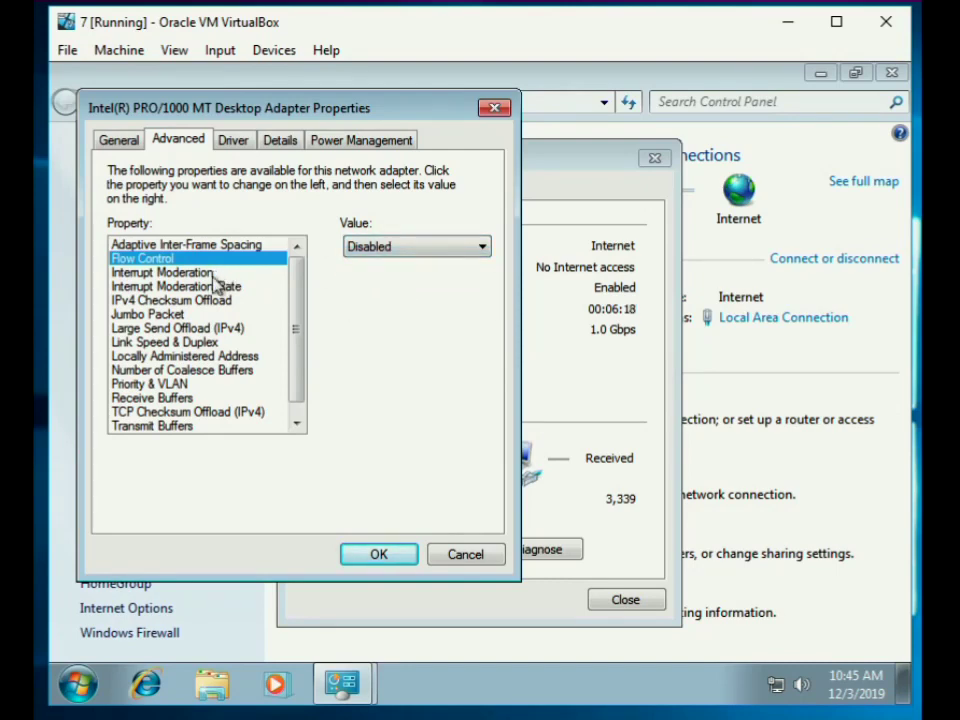
pyautogui.click(214, 272)
pyautogui.click(392, 248)
pyautogui.click(388, 264)
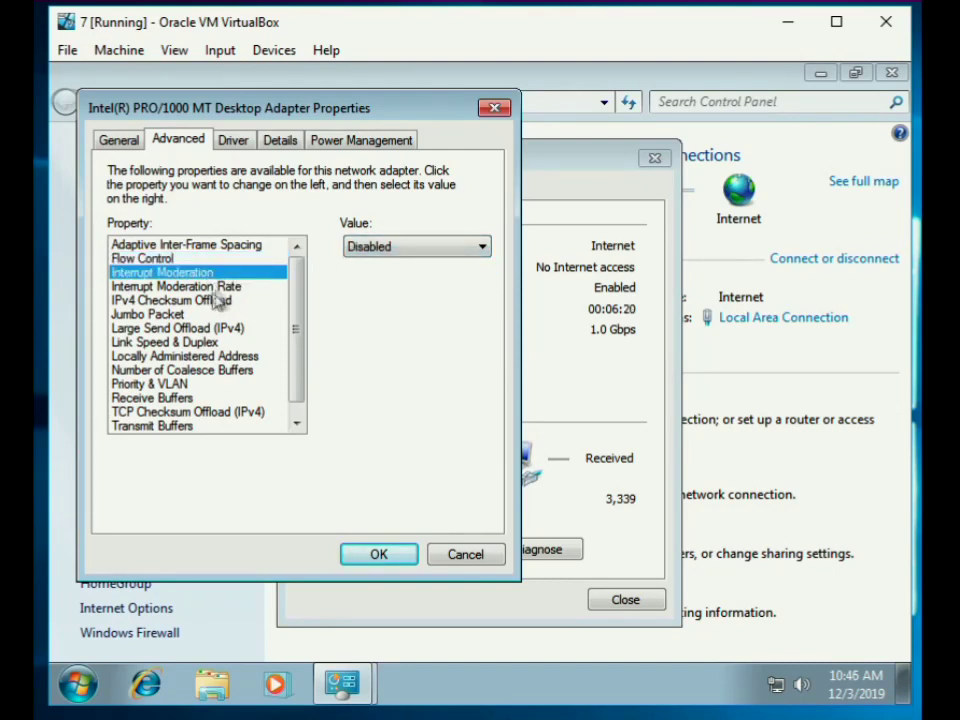
# Set the adapter's IPv4 Checksum Offload and Large Send Offload (IPv4) properties to Disabled.
pyautogui.click(210, 300)
pyautogui.click(392, 249)
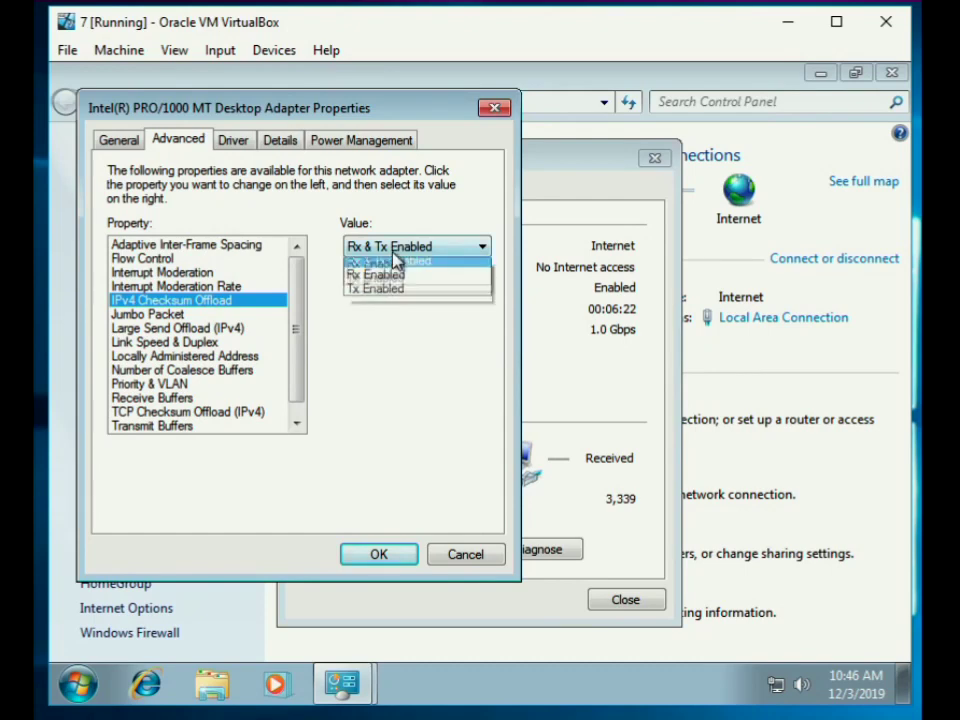
pyautogui.click(386, 265)
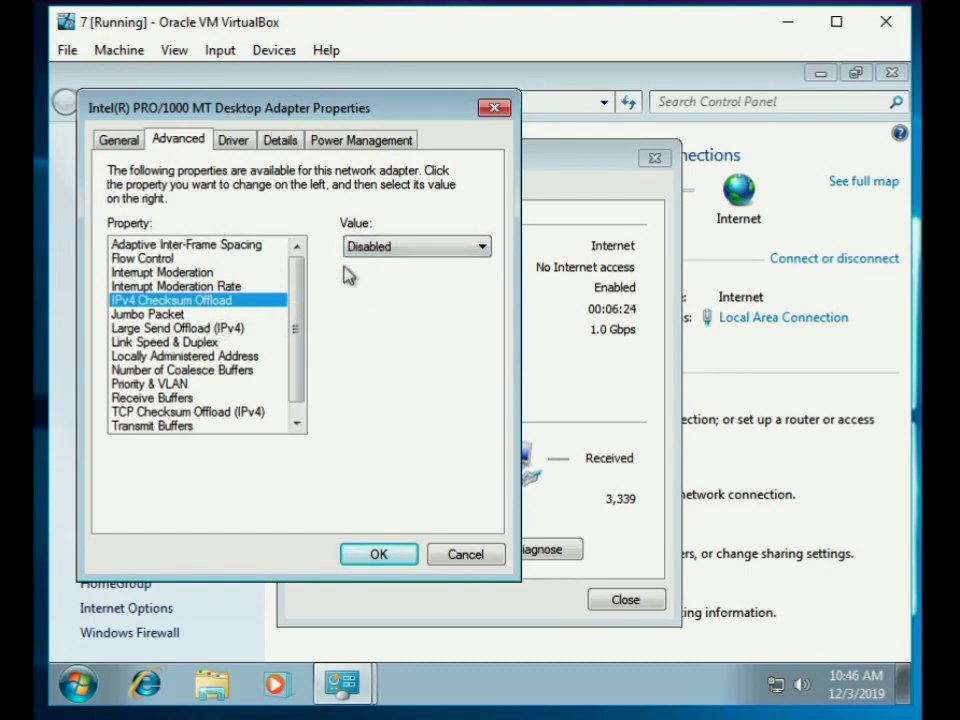
pyautogui.click(215, 314)
pyautogui.click(221, 330)
pyautogui.click(380, 252)
pyautogui.click(381, 265)
# Set the adapter's Link Speed & Duplex to 1000 Mbps Full Duplex and accept the adapter settings.
pyautogui.click(186, 342)
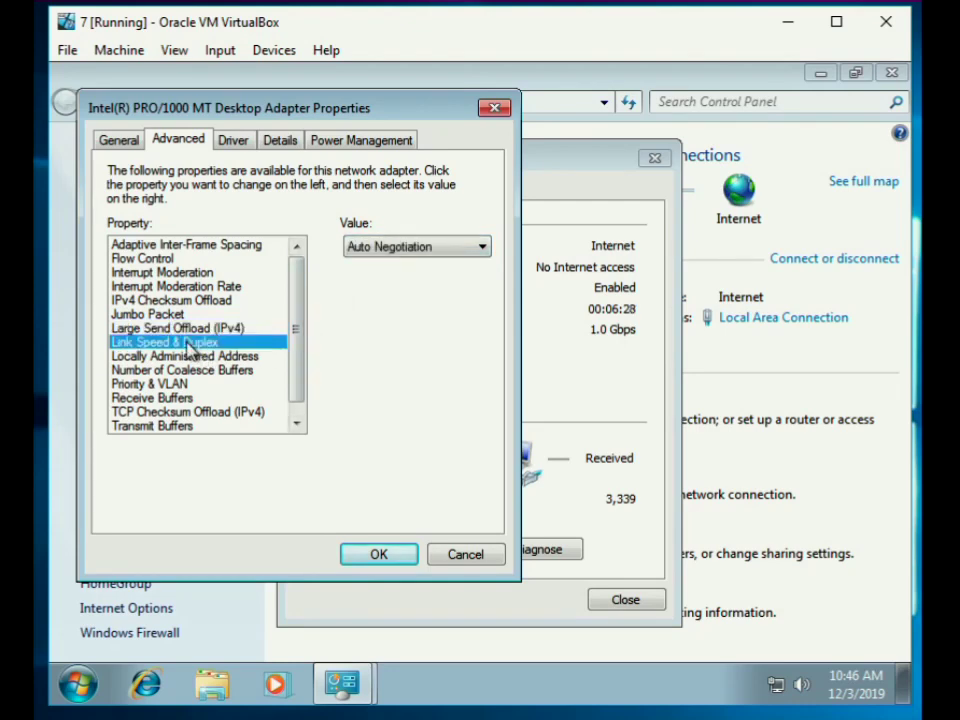
pyautogui.click(383, 250)
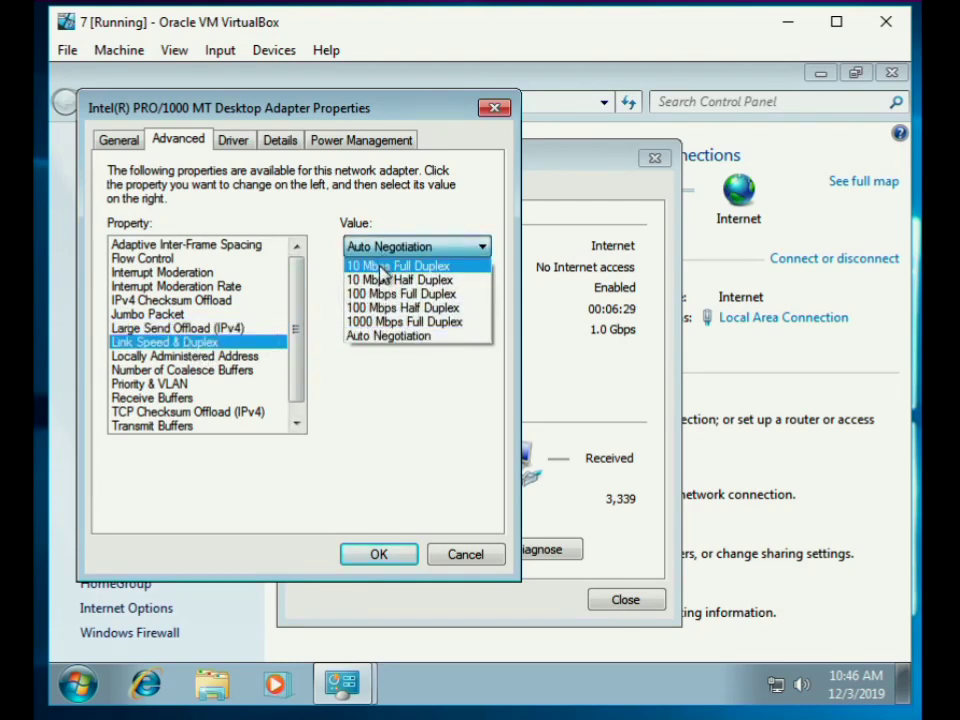
pyautogui.click(382, 322)
pyautogui.click(377, 551)
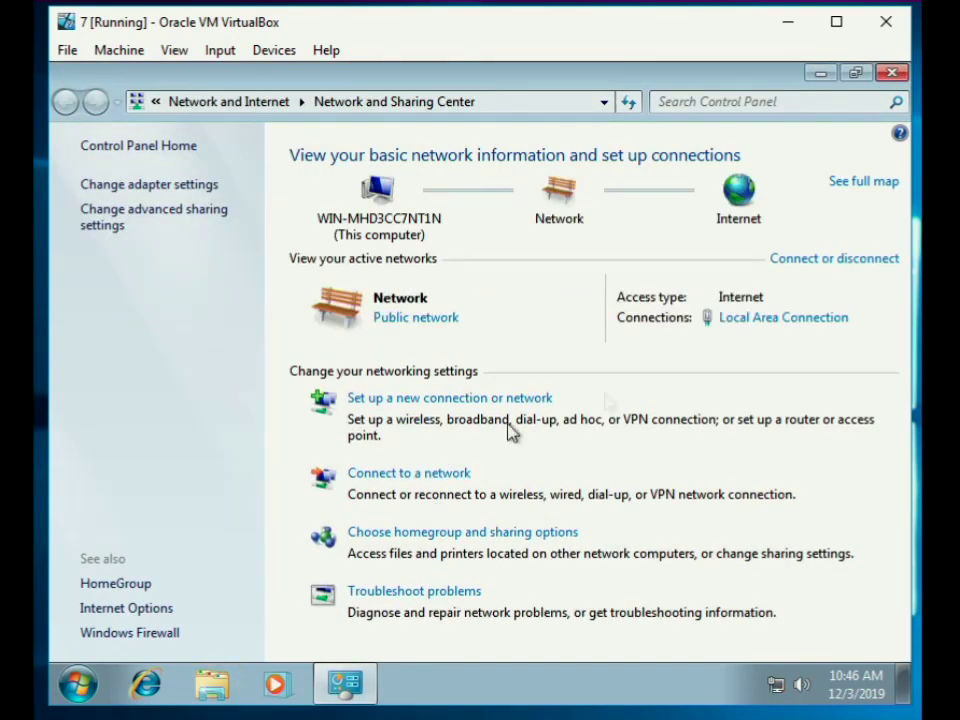
# Open the Internet Protocol Version 4 (TCP/IPv4) properties of the Local Area Connection.
pyautogui.click(767, 320)
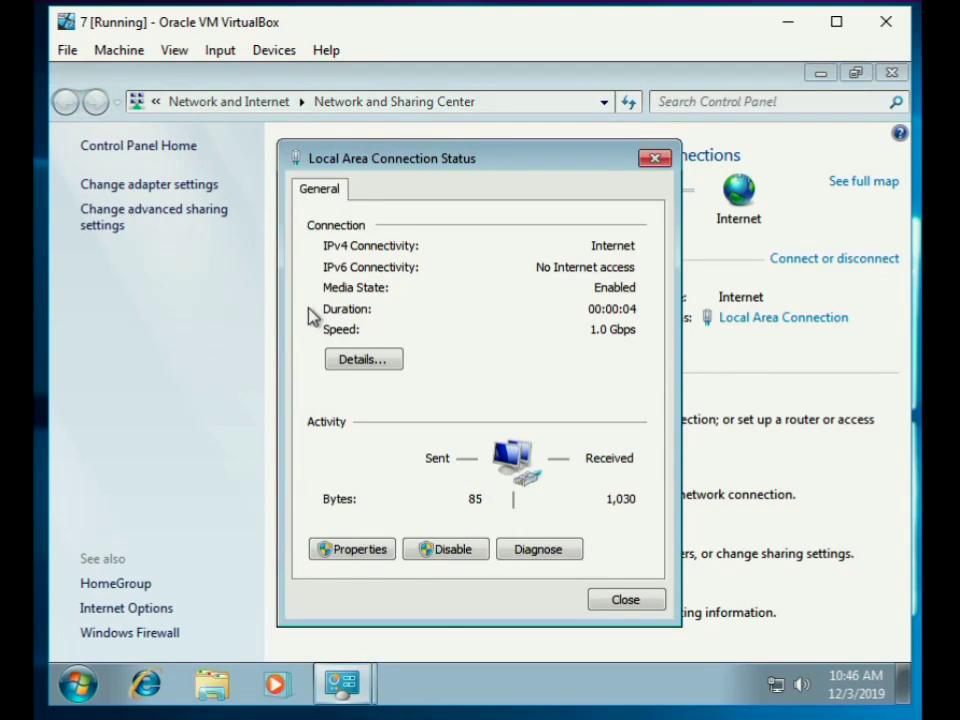
pyautogui.click(375, 553)
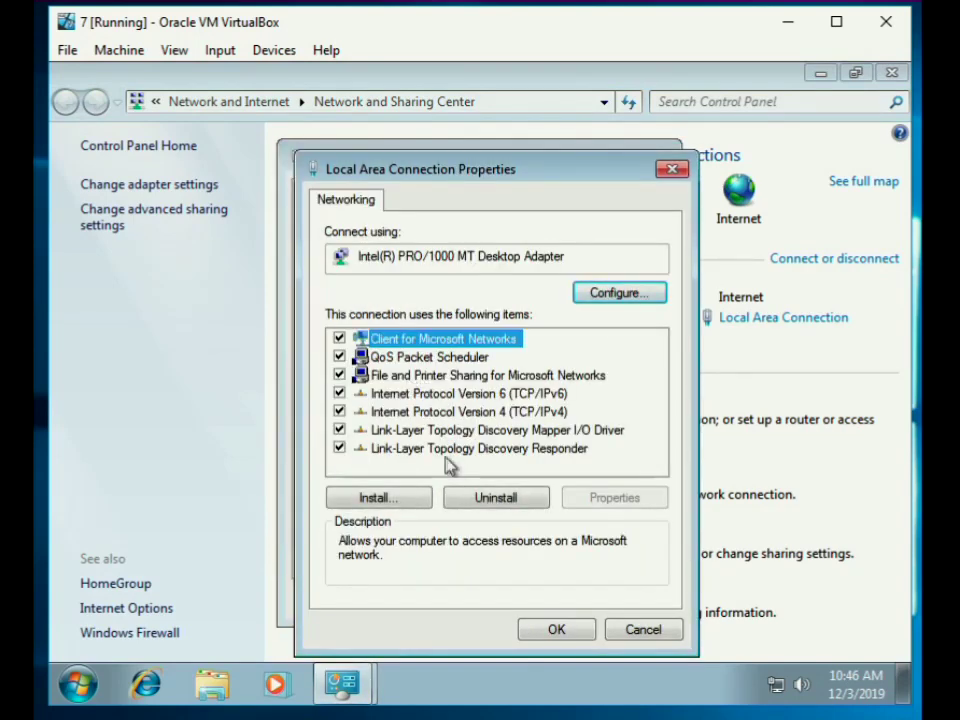
pyautogui.click(530, 412)
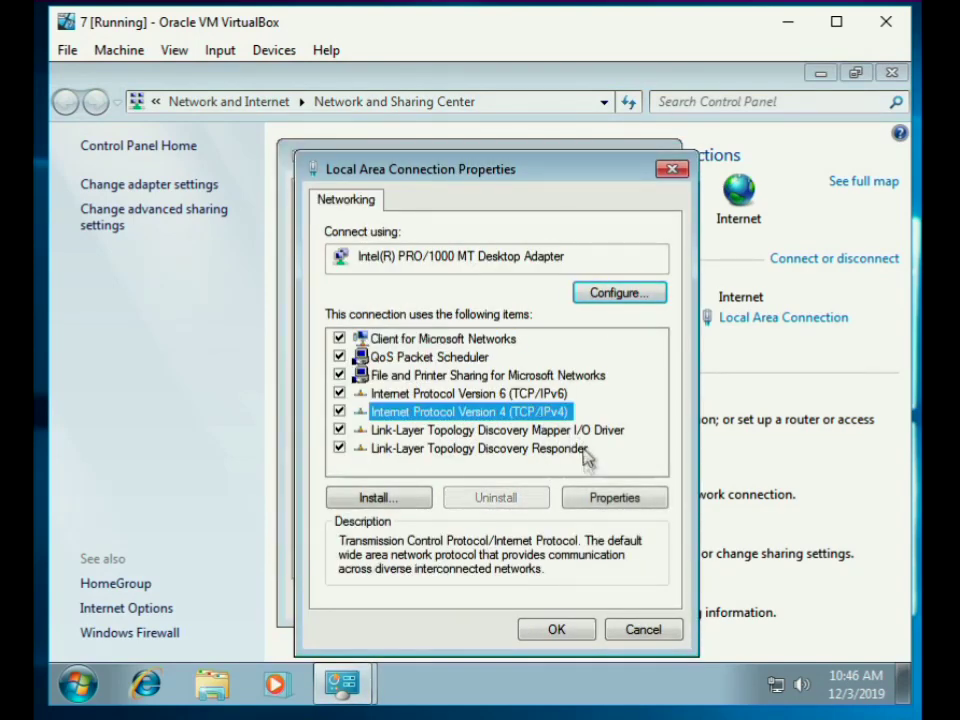
pyautogui.click(598, 498)
# Assign the static IP address 192.168.0.101 with subnet mask 255.255.255.0 and default gateway 192.168.0.1.
pyautogui.click(379, 335)
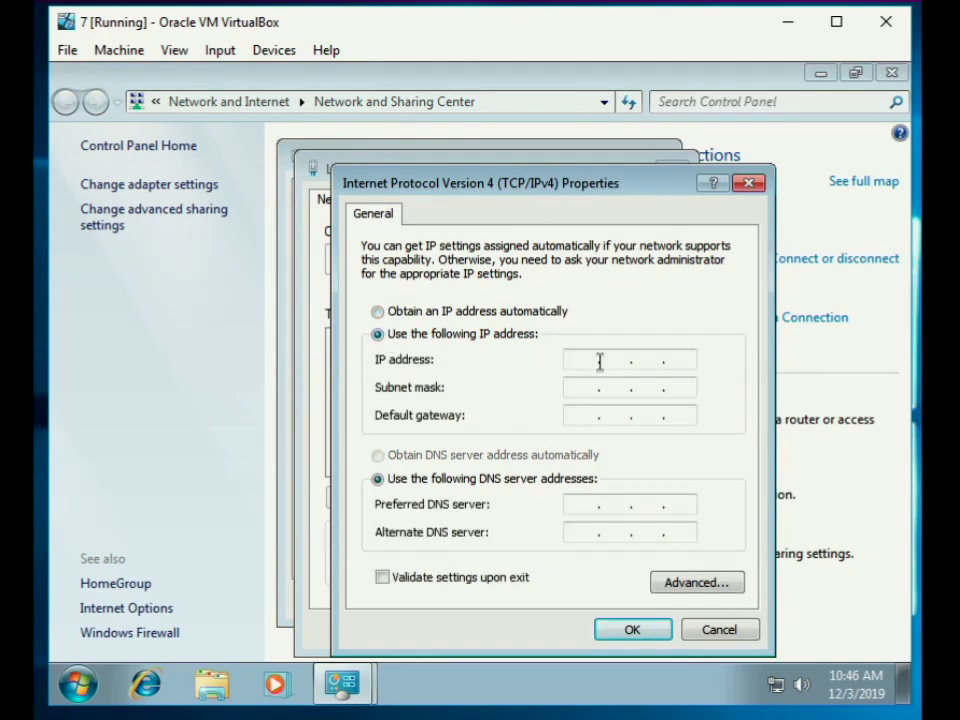
pyautogui.press('Tab')
pyautogui.write('192.1')
pyautogui.press('Tab')
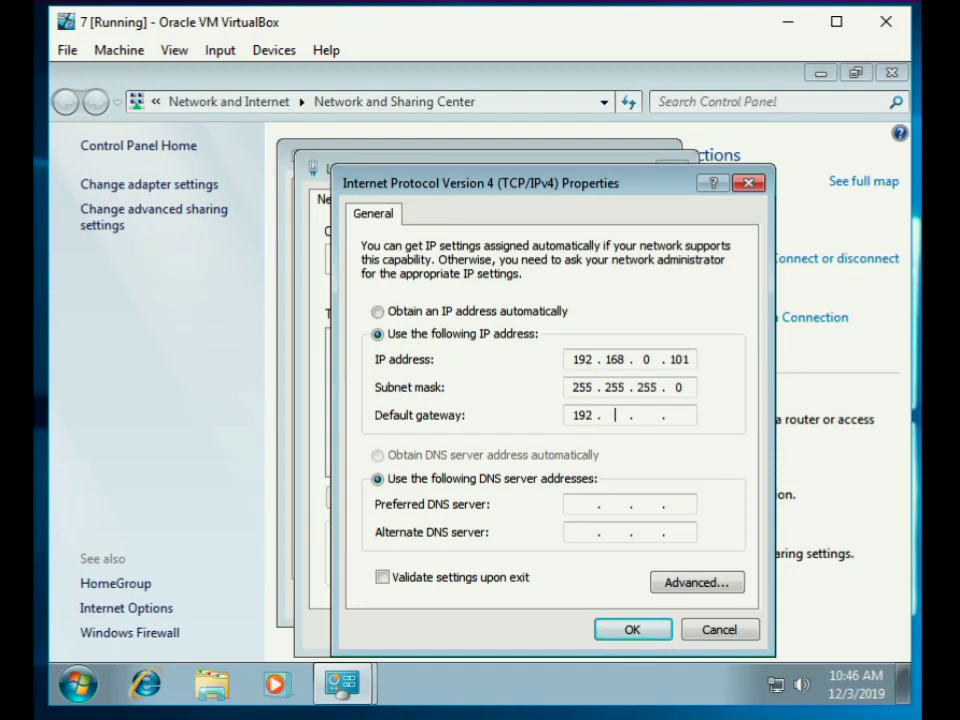
pyautogui.write('1')
# Enter 8.8.8.8 as preferred DNS server, fill in the alternate DNS server, and accept and close the Local Area Connection dialogs.
pyautogui.press('Tab')
pyautogui.press('Tab')
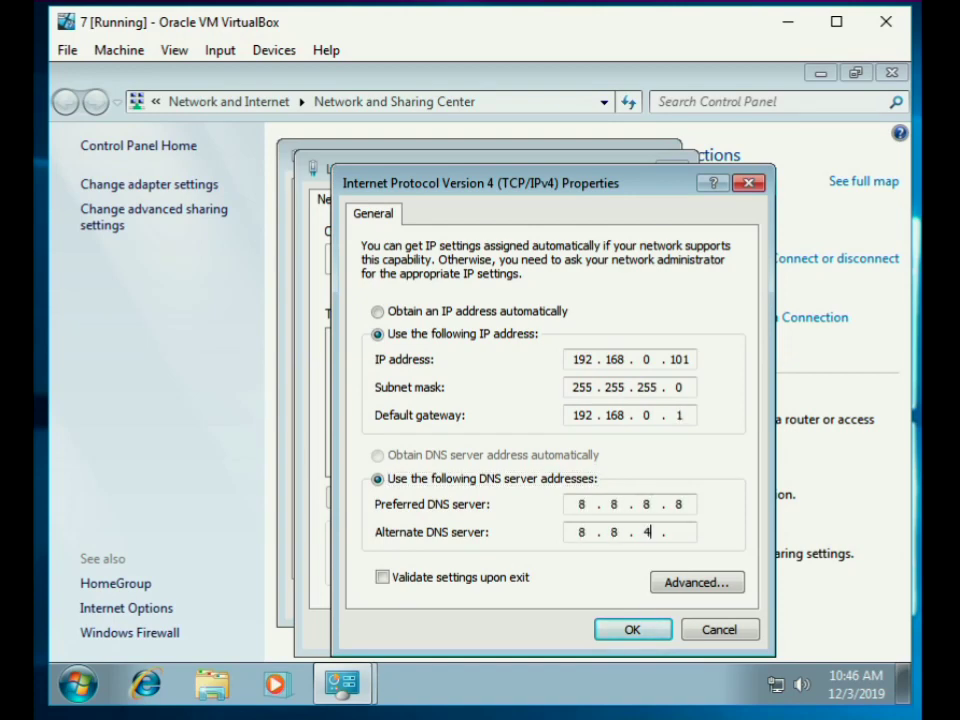
pyautogui.click(632, 630)
pyautogui.click(566, 631)
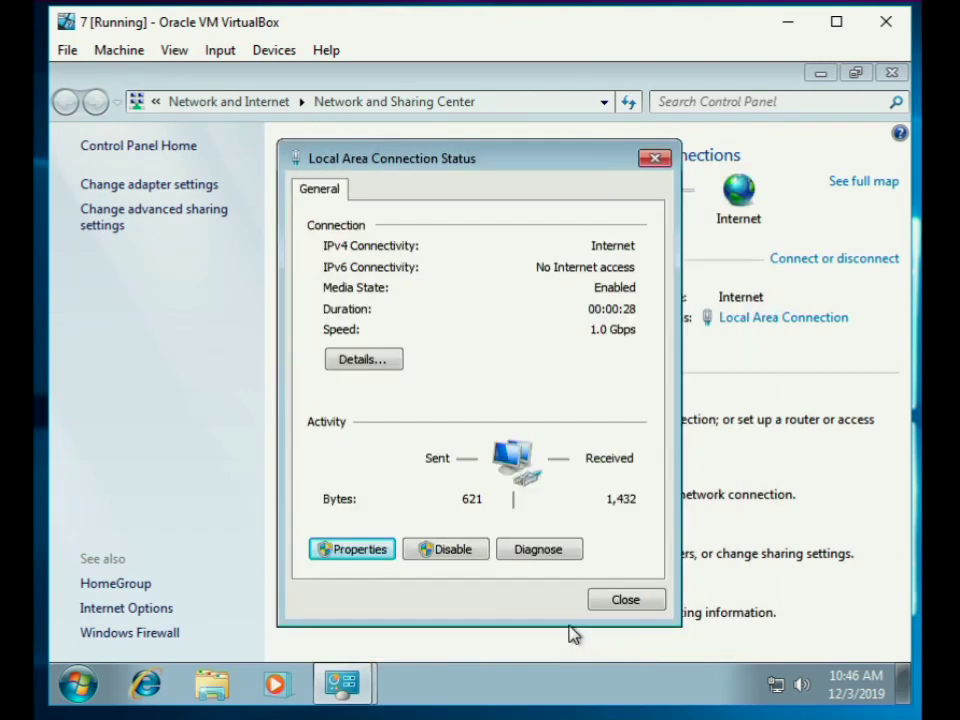
pyautogui.click(620, 600)
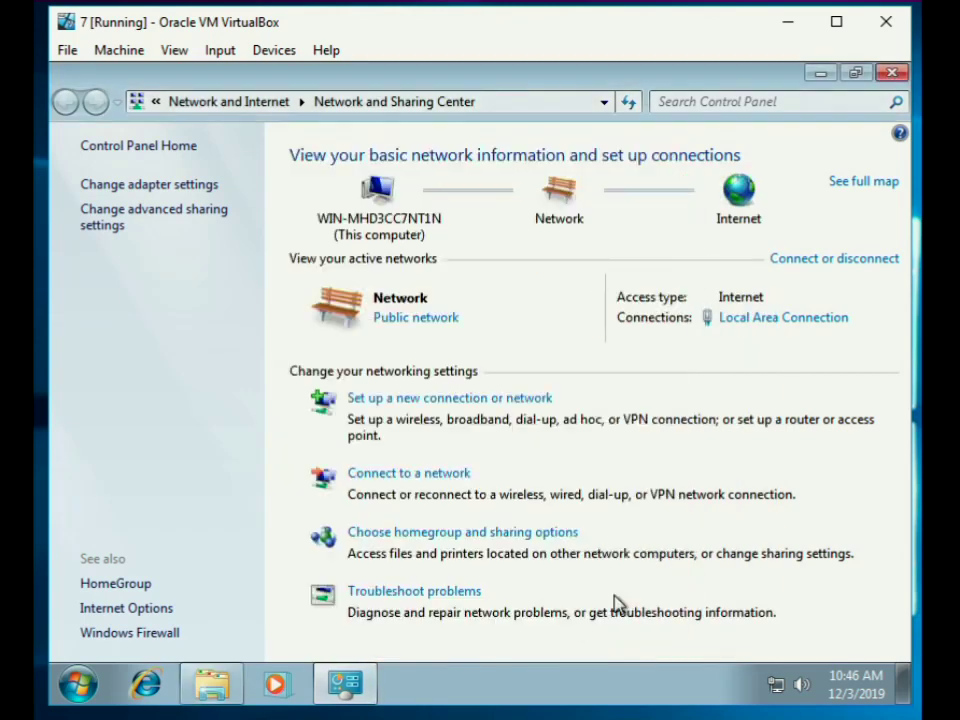
# Return to the Control Panel home and display all its items as small icons.
pyautogui.click(184, 146)
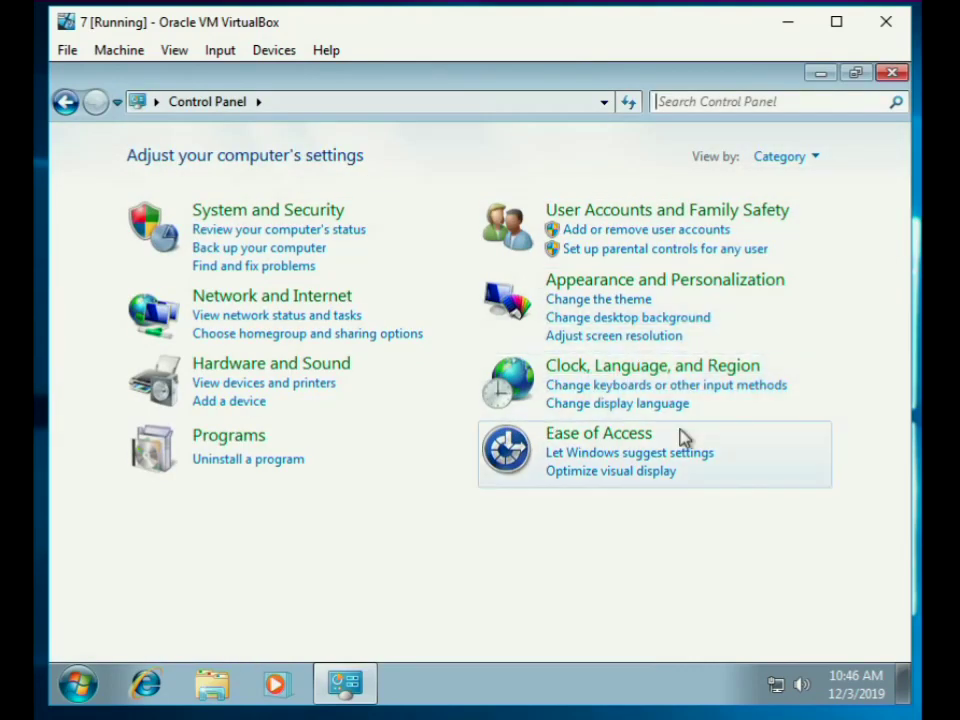
pyautogui.click(816, 160)
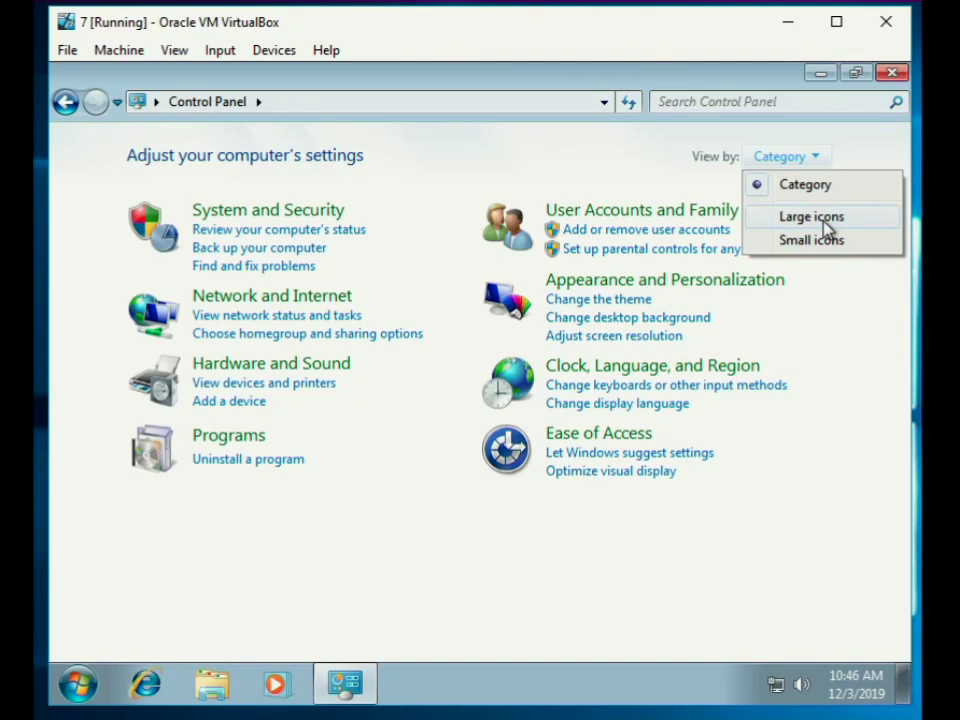
pyautogui.click(826, 240)
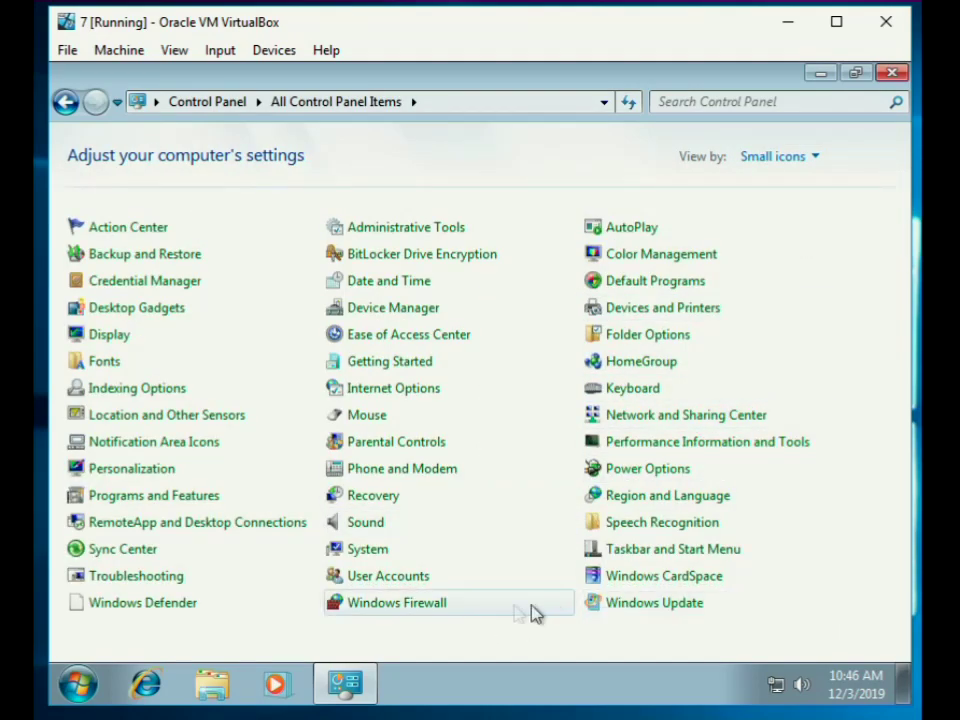
# Turn off Windows Firewall for both the home or work (private) and the public network locations.
pyautogui.click(452, 604)
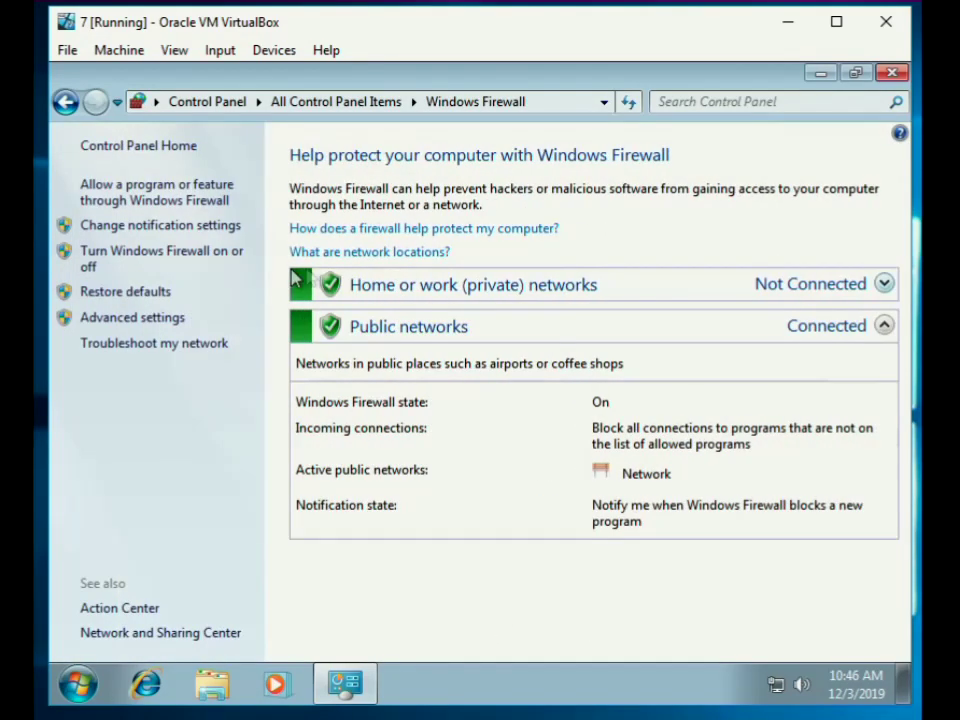
pyautogui.click(207, 250)
pyautogui.click(268, 292)
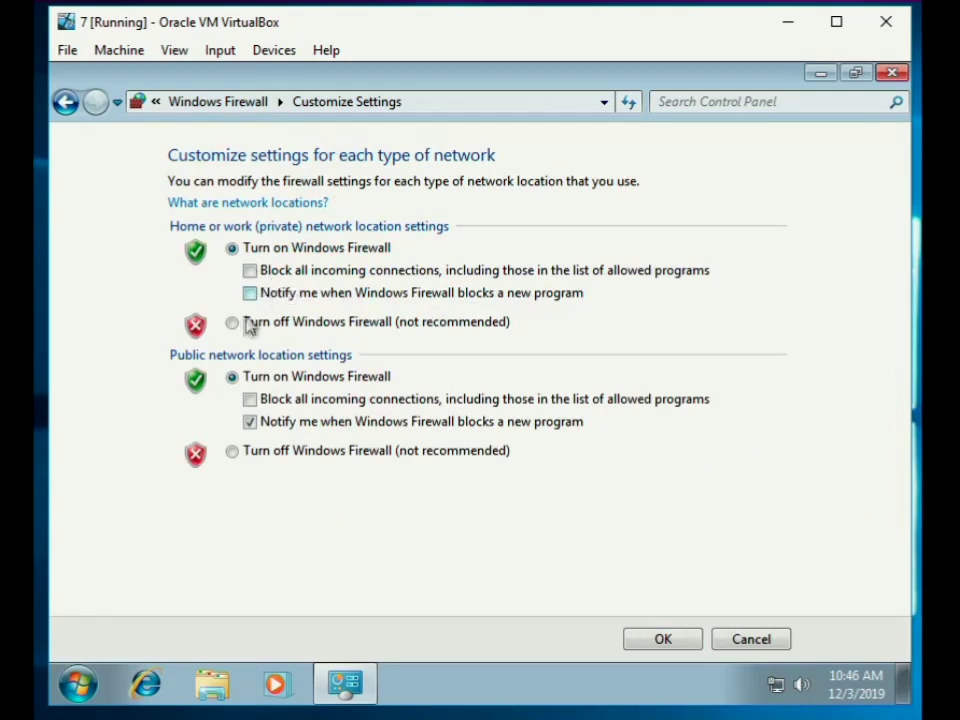
pyautogui.click(233, 323)
pyautogui.click(250, 421)
pyautogui.click(232, 451)
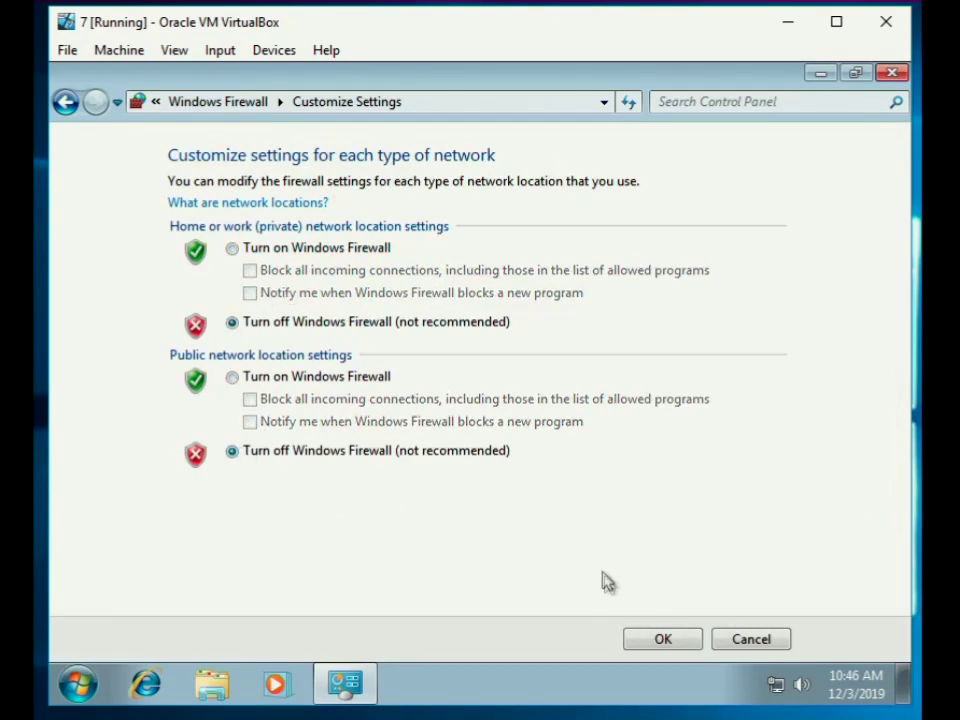
pyautogui.click(663, 638)
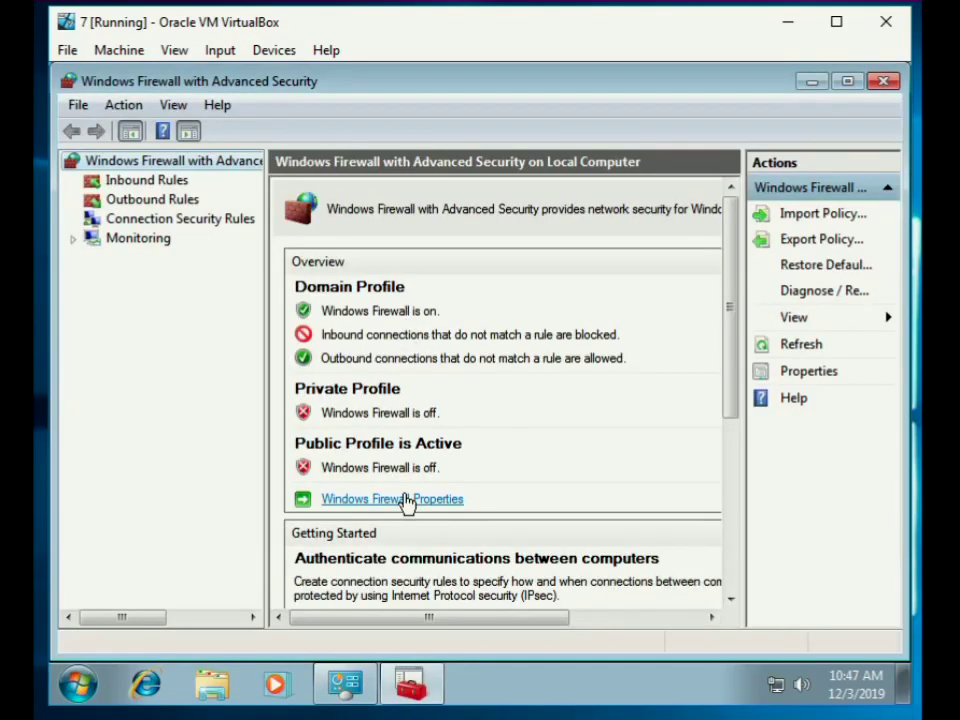
# Set the Domain Profile firewall state to Off in the Windows Firewall with Advanced Security properties and close that console.
pyautogui.click(405, 499)
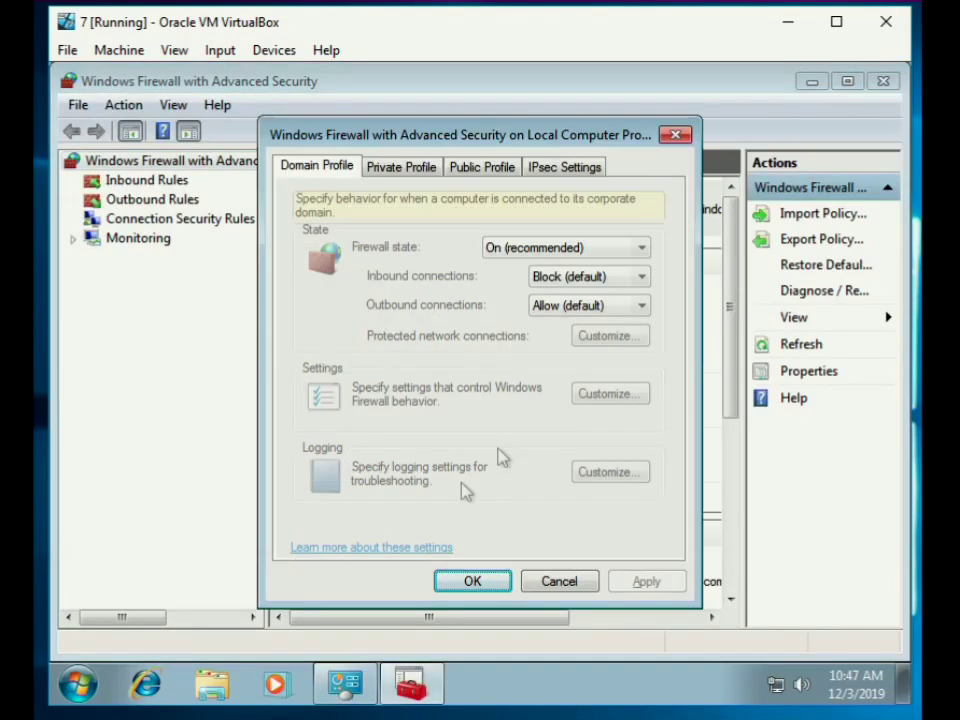
pyautogui.click(530, 250)
pyautogui.click(499, 281)
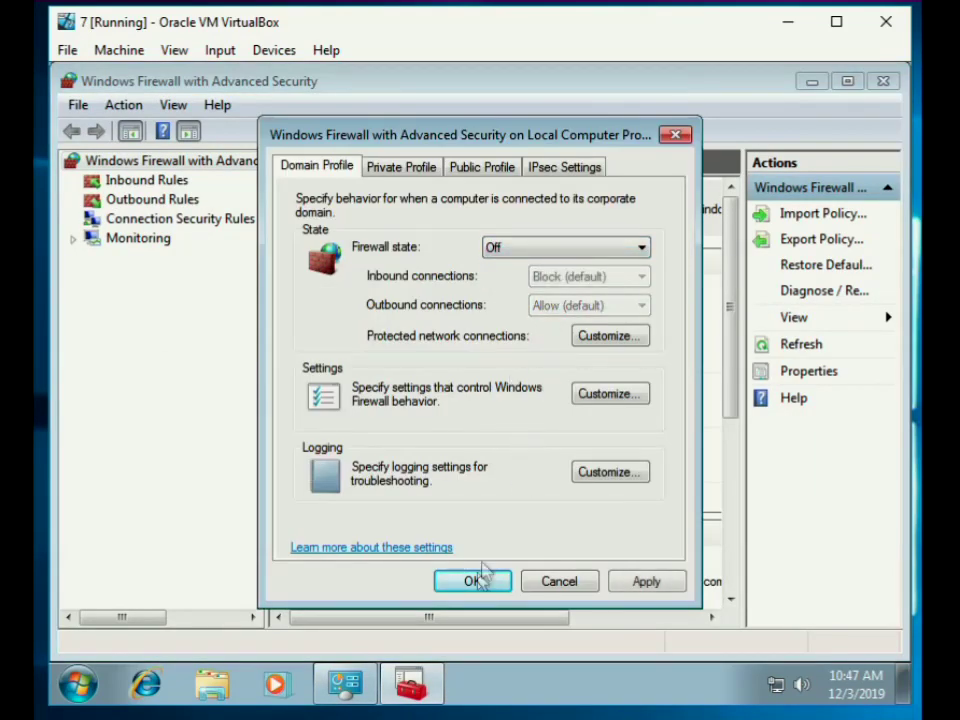
pyautogui.click(490, 583)
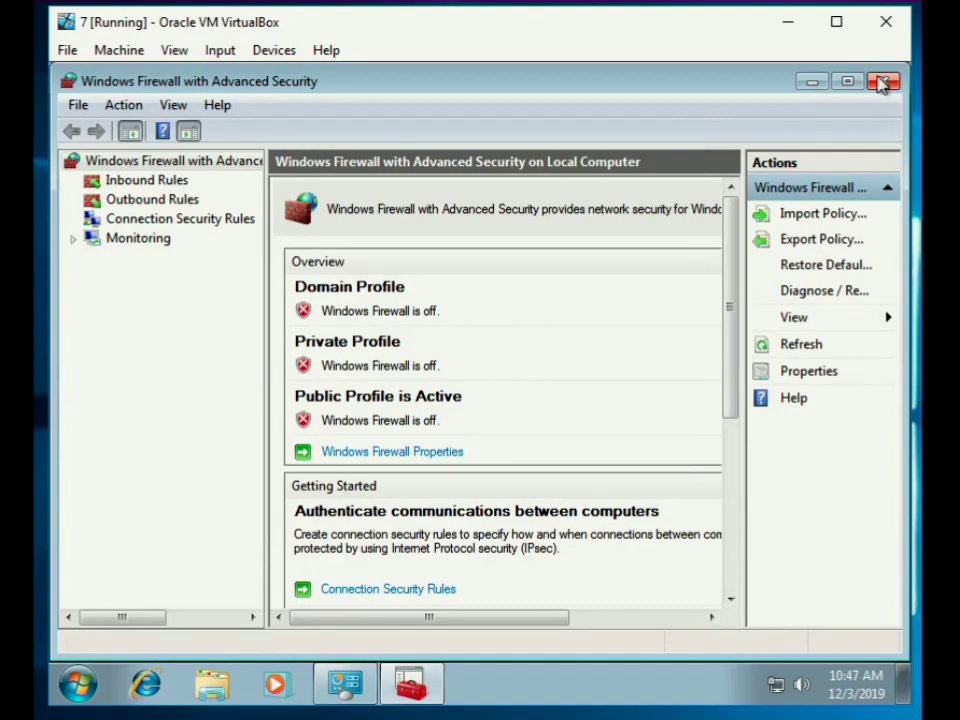
pyautogui.click(882, 81)
# Turn off checking for important updates in the Windows Update settings and stop allowing all users to install updates.
pyautogui.click(150, 146)
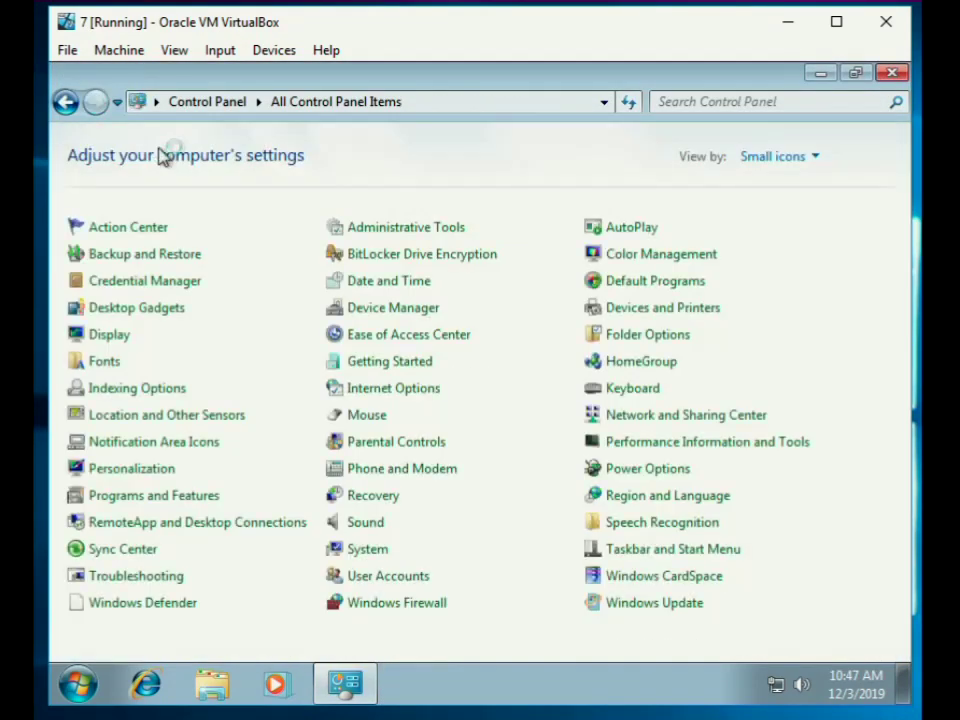
pyautogui.click(660, 603)
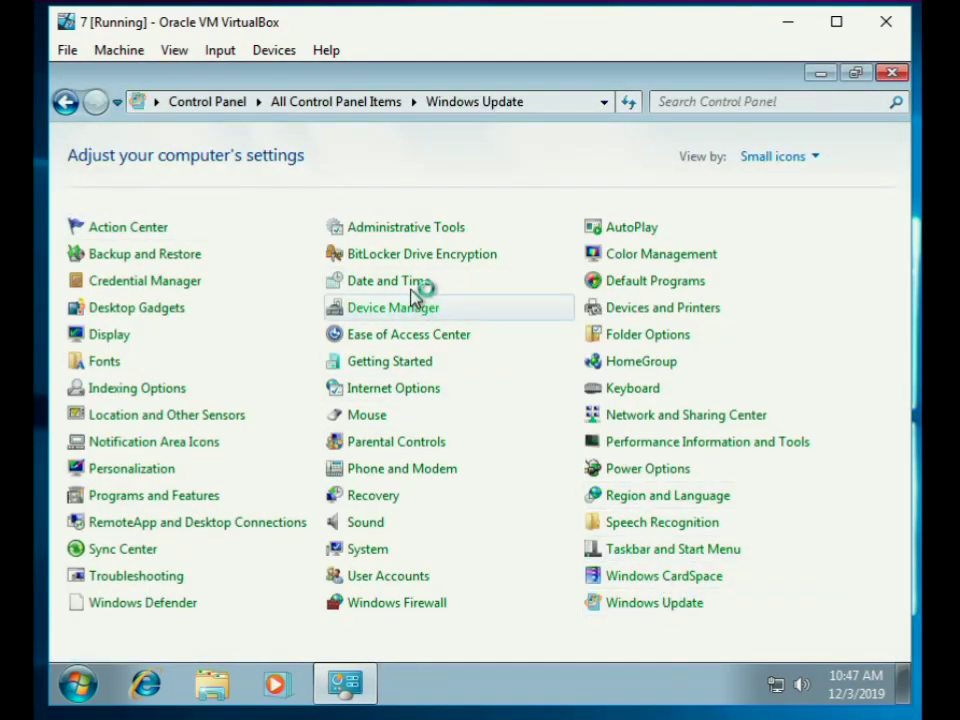
pyautogui.click(160, 210)
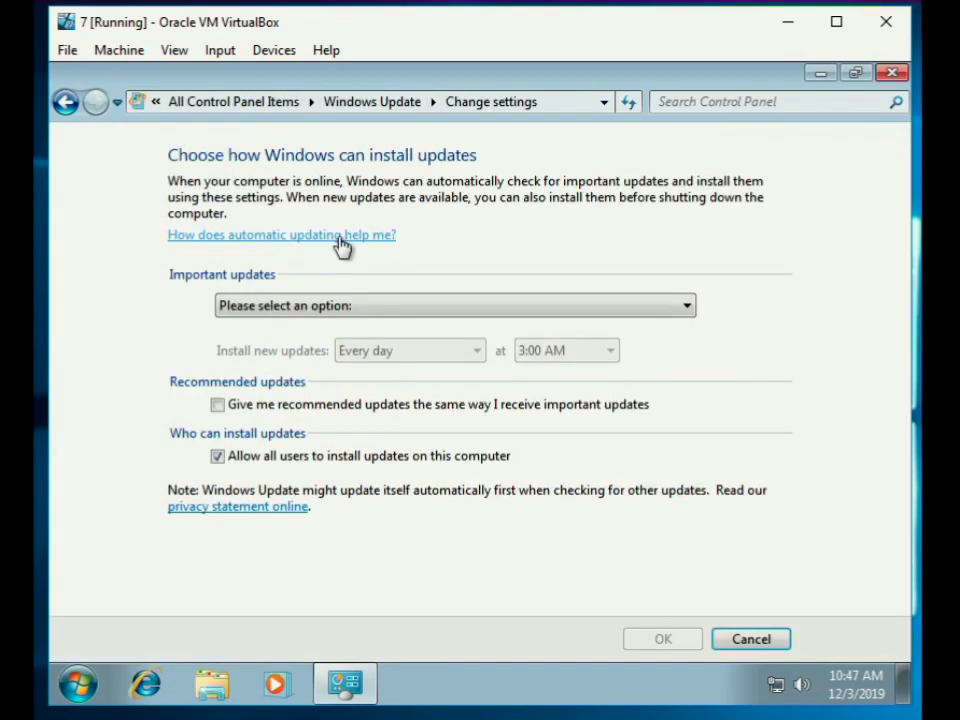
pyautogui.click(332, 303)
pyautogui.click(294, 391)
pyautogui.click(270, 455)
pyautogui.click(643, 635)
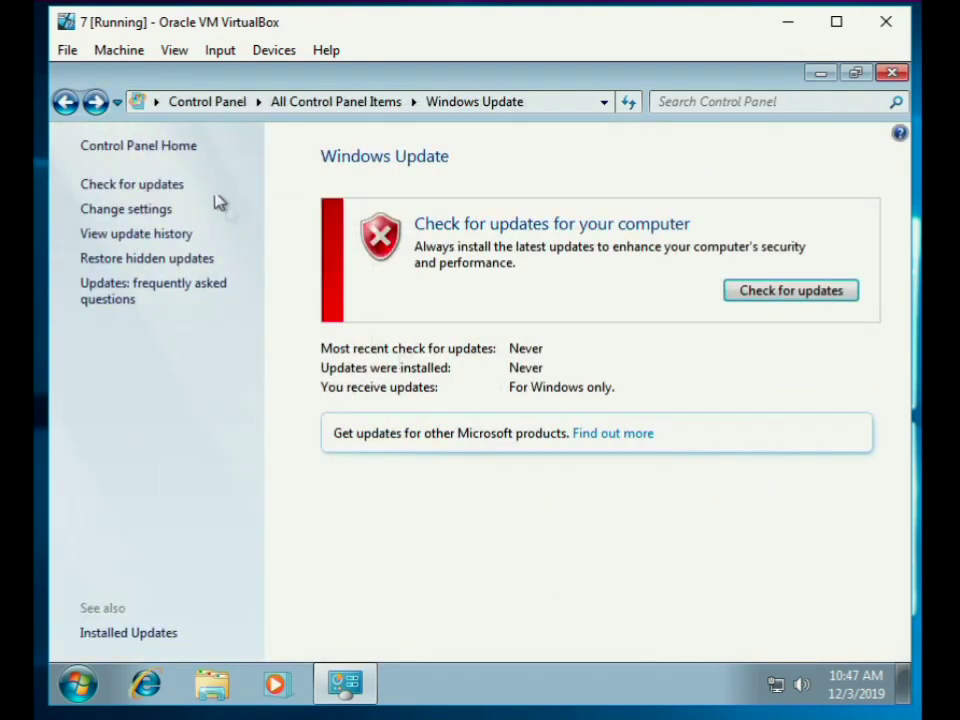
# Change the sound scheme in the Sound settings and disable the Windows Startup sound.
pyautogui.click(154, 150)
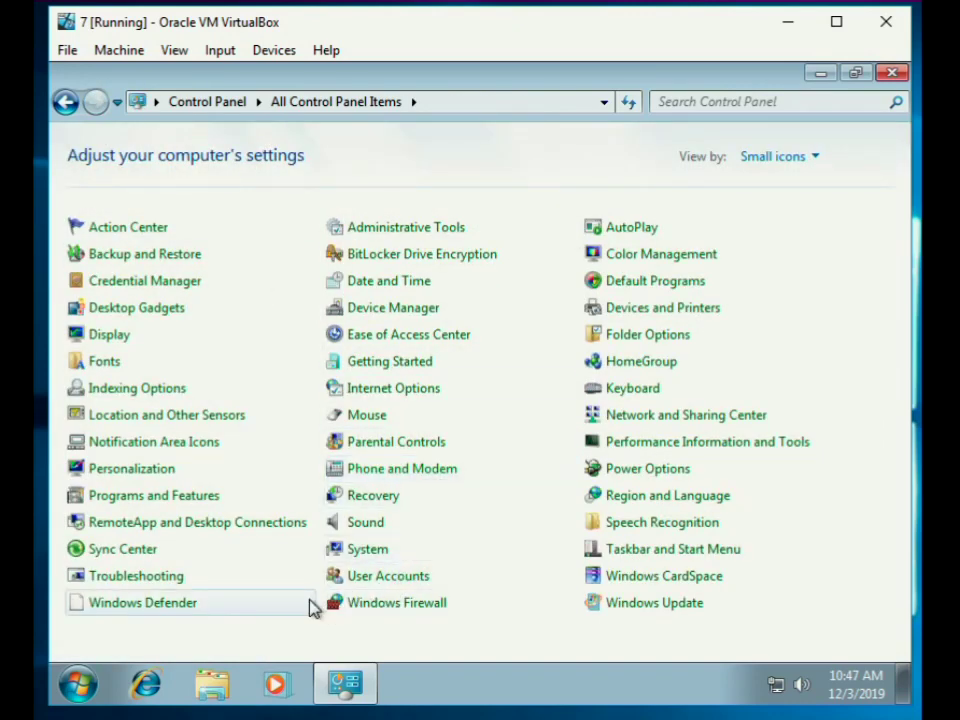
pyautogui.click(368, 524)
pyautogui.click(268, 168)
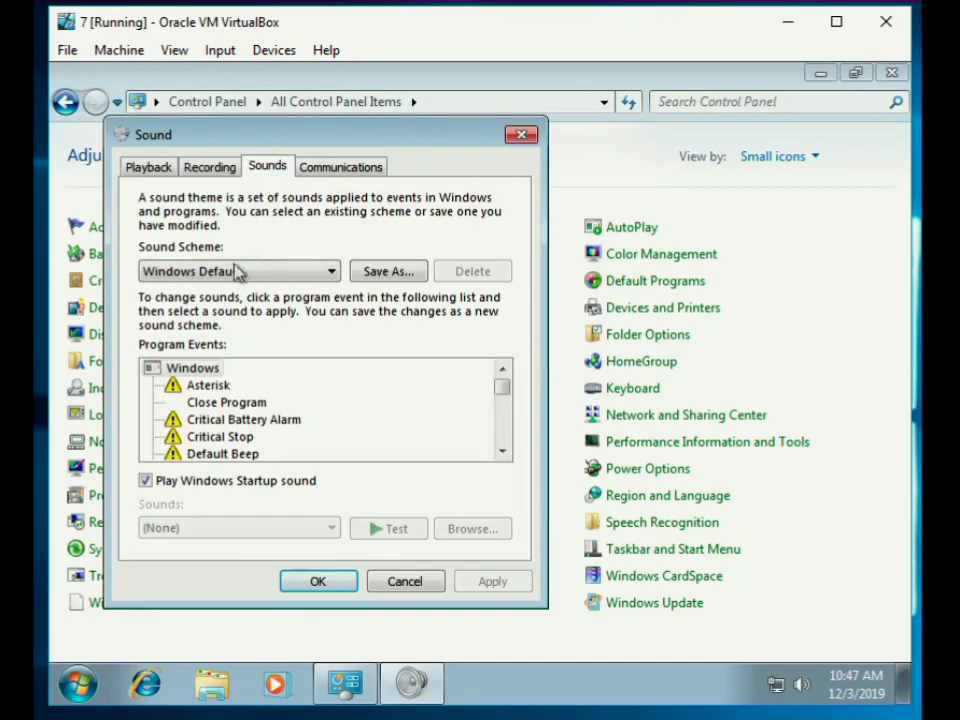
pyautogui.click(240, 271)
pyautogui.click(172, 416)
pyautogui.click(155, 480)
pyautogui.click(492, 583)
pyautogui.click(326, 582)
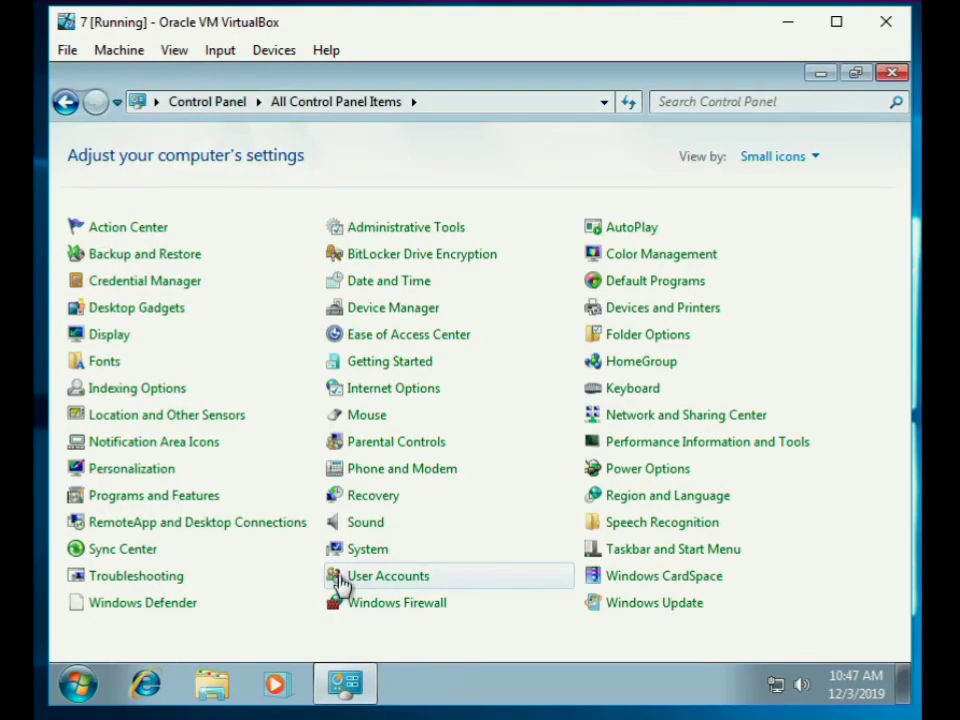
# Set Computer Maintenance to Off in the troubleshooting settings and return to all Control Panel items.
pyautogui.click(135, 578)
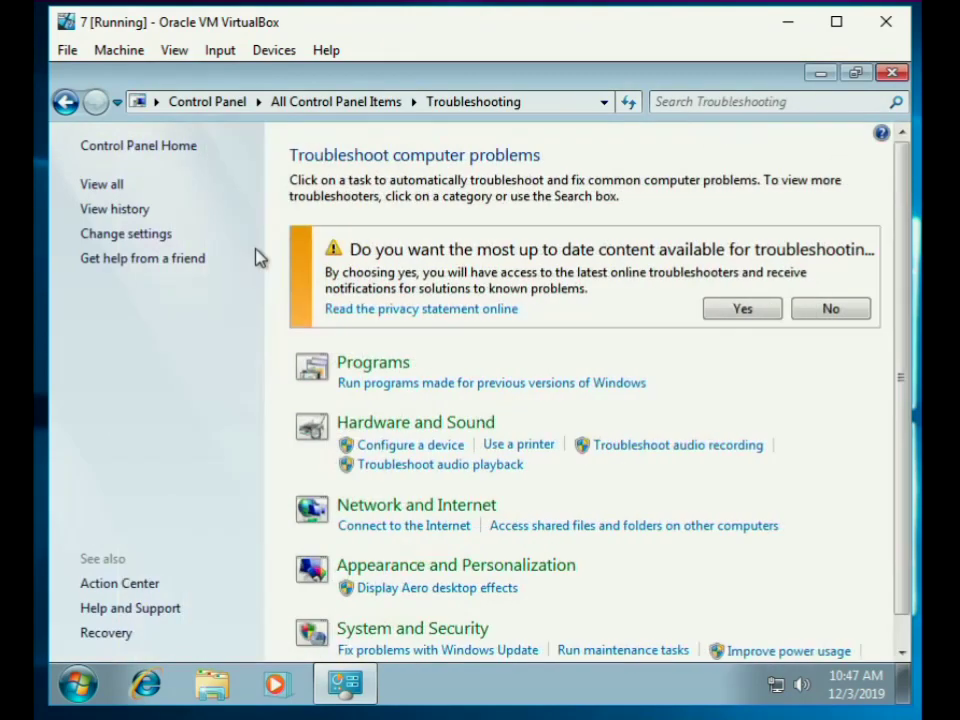
pyautogui.click(130, 234)
pyautogui.click(224, 266)
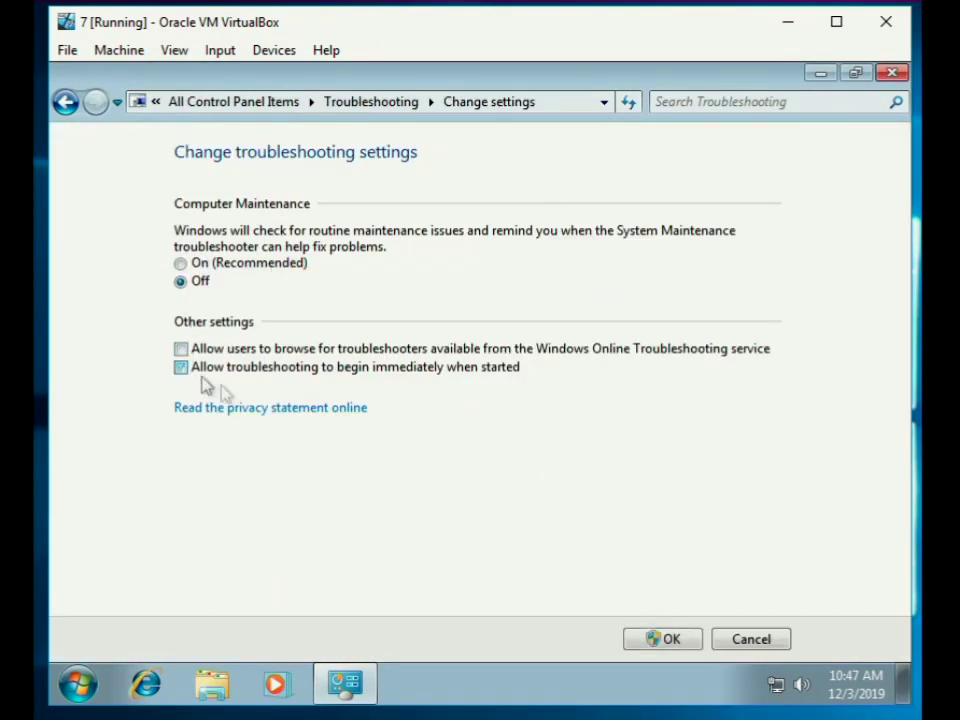
pyautogui.click(656, 638)
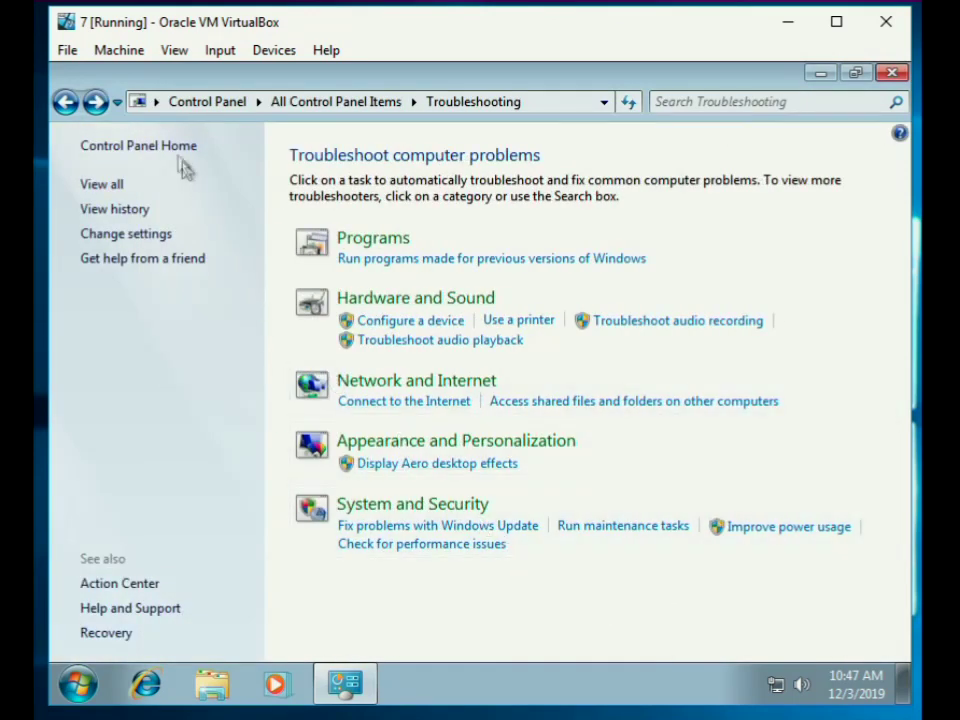
pyautogui.click(101, 184)
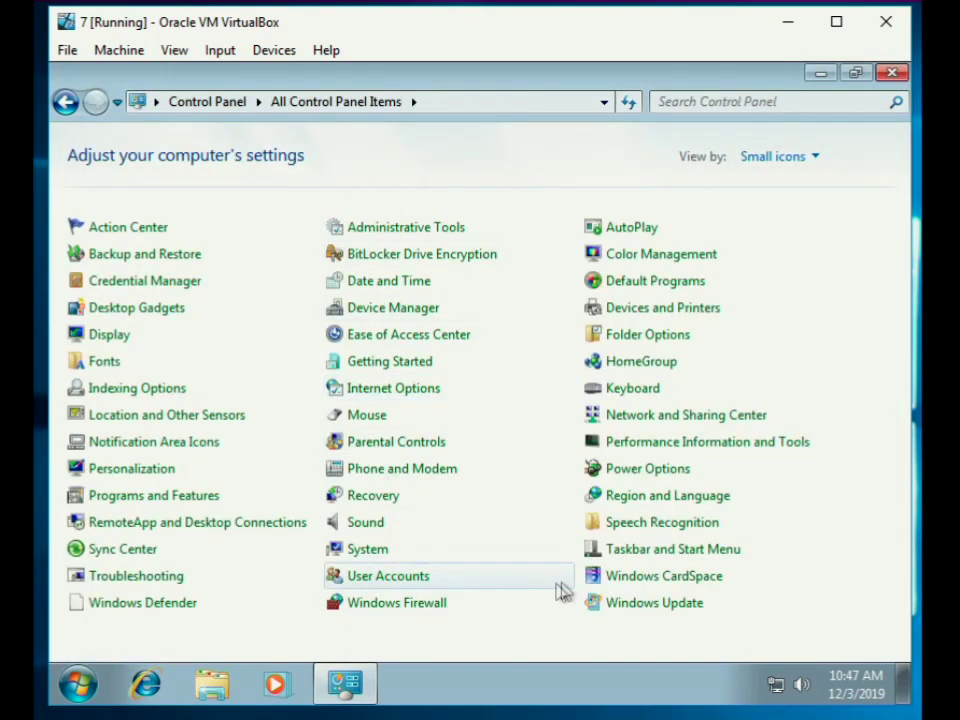
# Activate the High performance power plan and set its display turn-off time to Never.
pyautogui.click(665, 476)
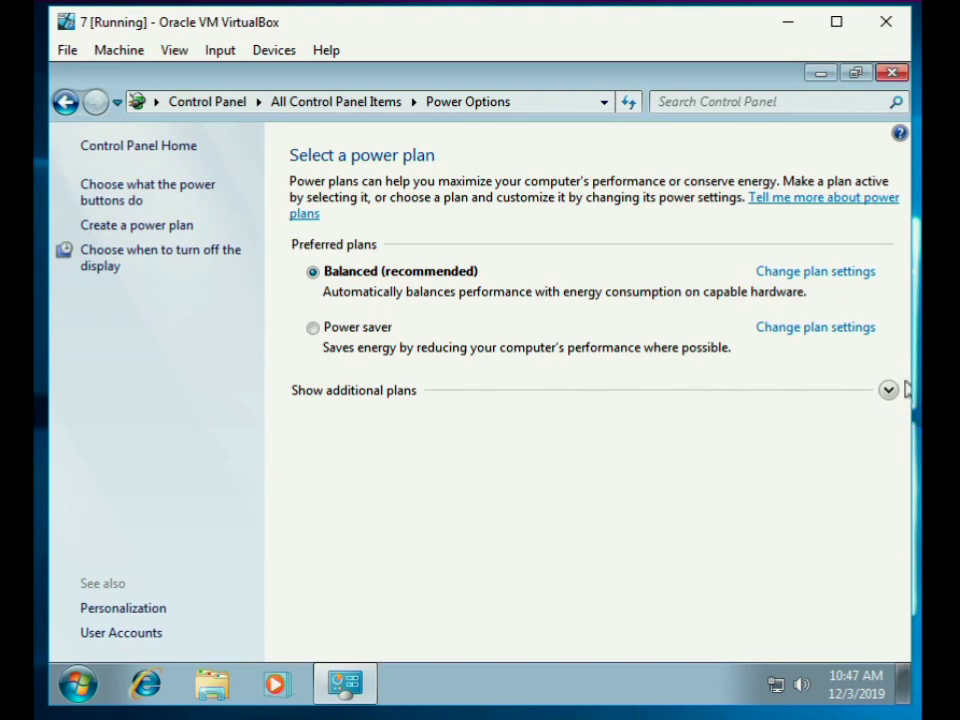
pyautogui.click(887, 391)
pyautogui.click(385, 430)
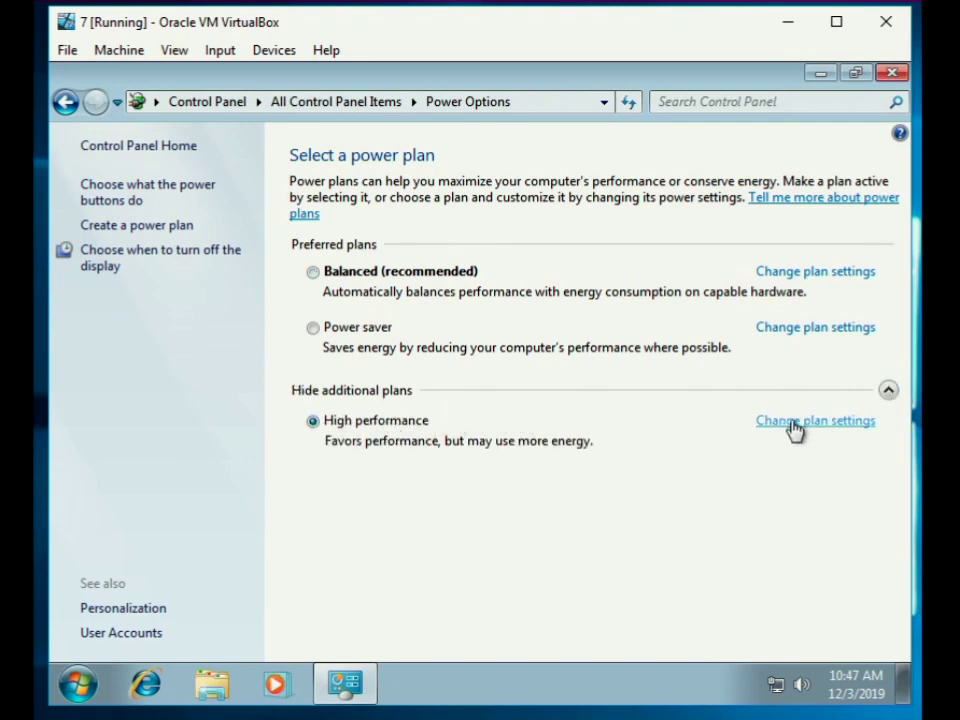
pyautogui.click(791, 425)
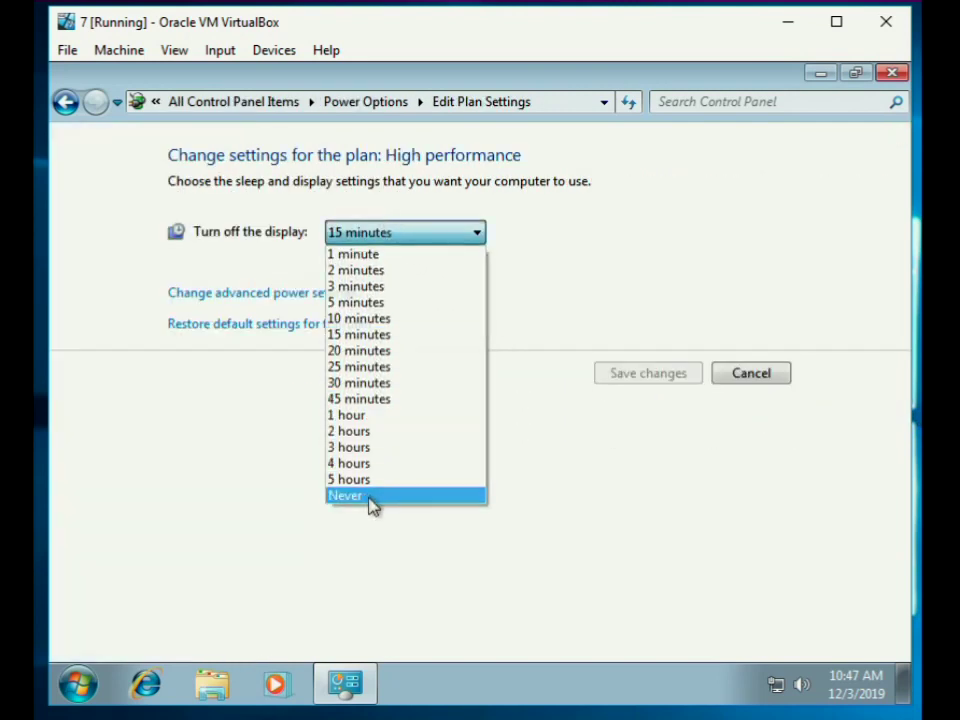
pyautogui.click(370, 496)
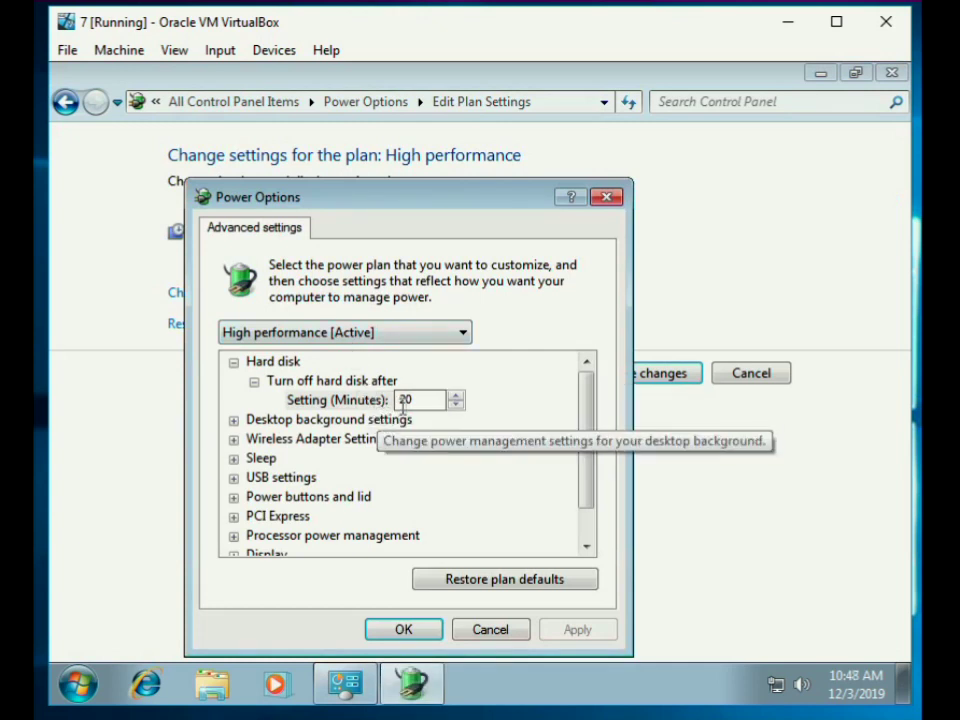
# Set the plan's hard disk turn-off time to 0 minutes, adjust its desktop background setting, and save the plan changes.
pyautogui.write('0')
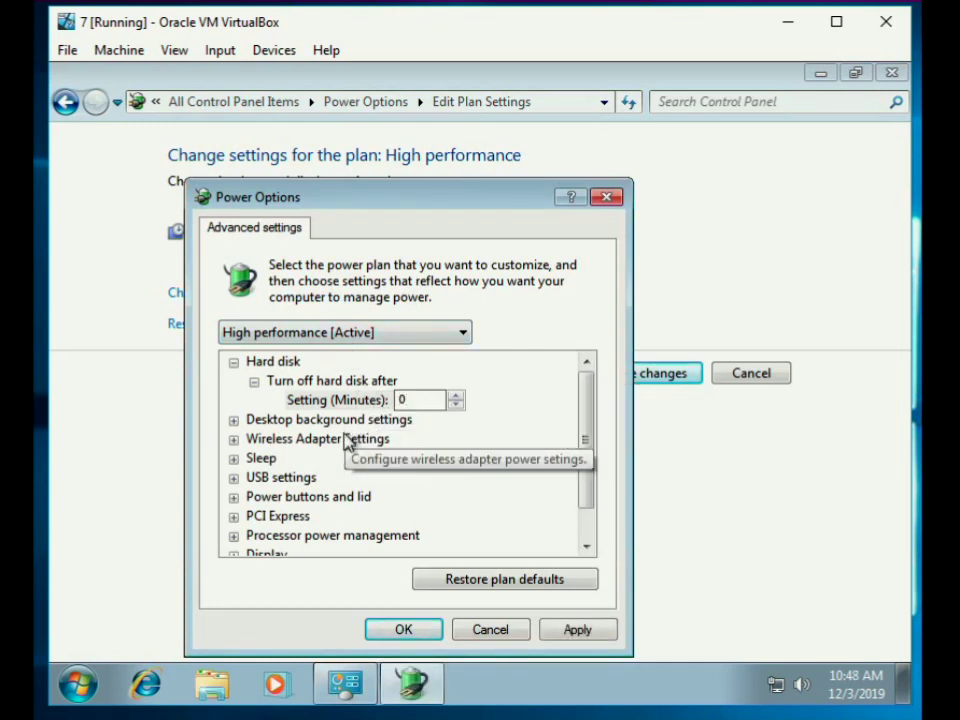
pyautogui.doubleClick(340, 420)
pyautogui.doubleClick(320, 442)
pyautogui.click(352, 459)
pyautogui.click(365, 459)
pyautogui.click(360, 493)
pyautogui.click(578, 630)
pyautogui.click(432, 629)
pyautogui.click(650, 373)
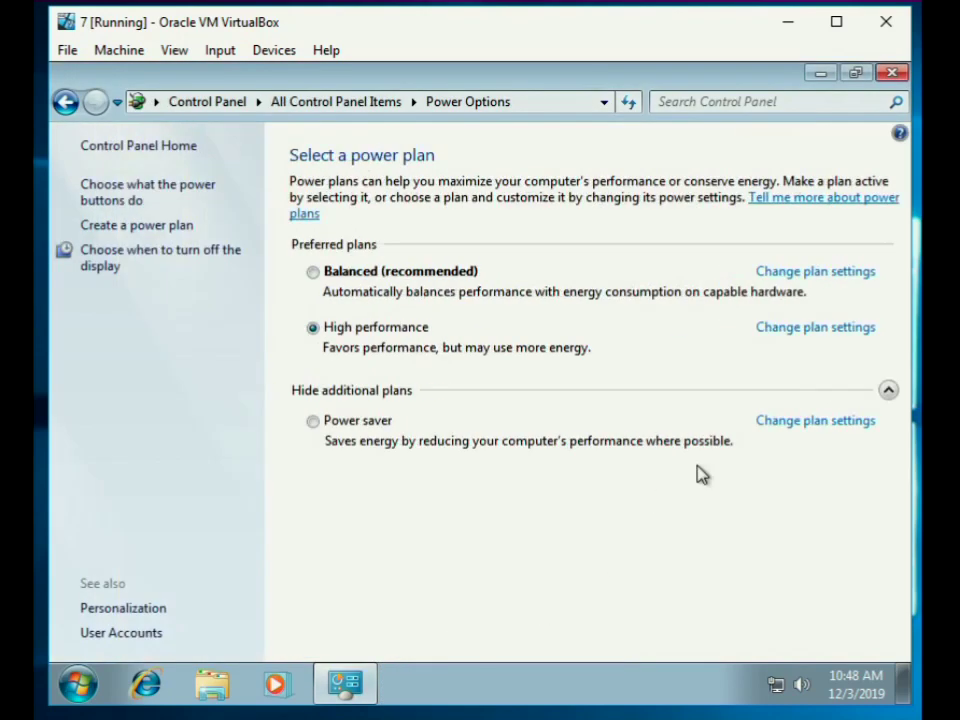
# Set the home page to blank in the Internet Options and enable deleting browsing history on exit.
pyautogui.click(168, 150)
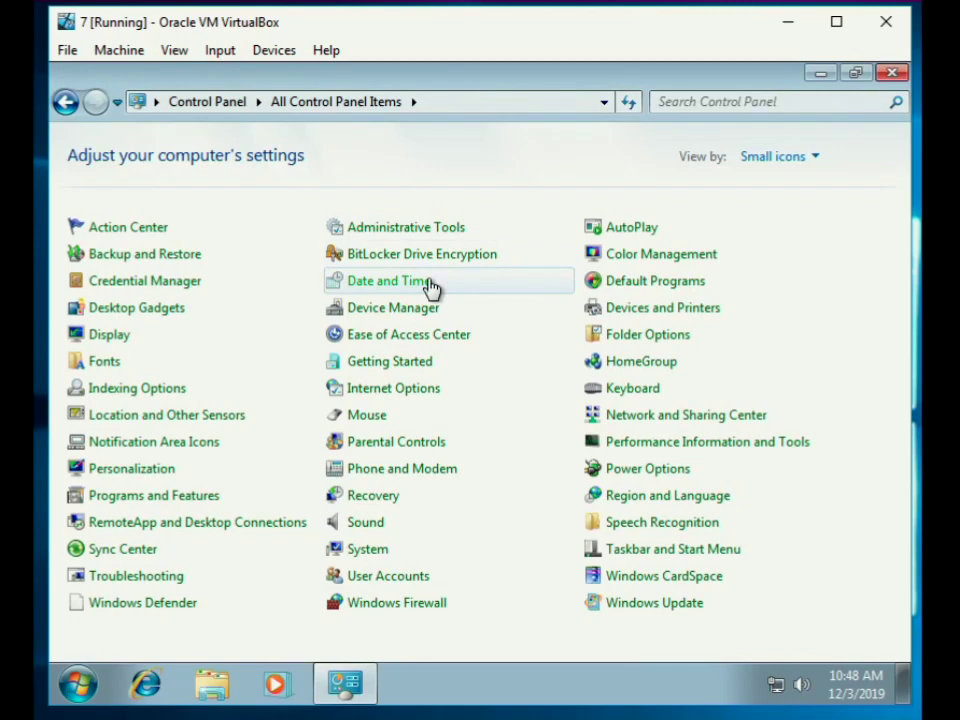
pyautogui.click(390, 398)
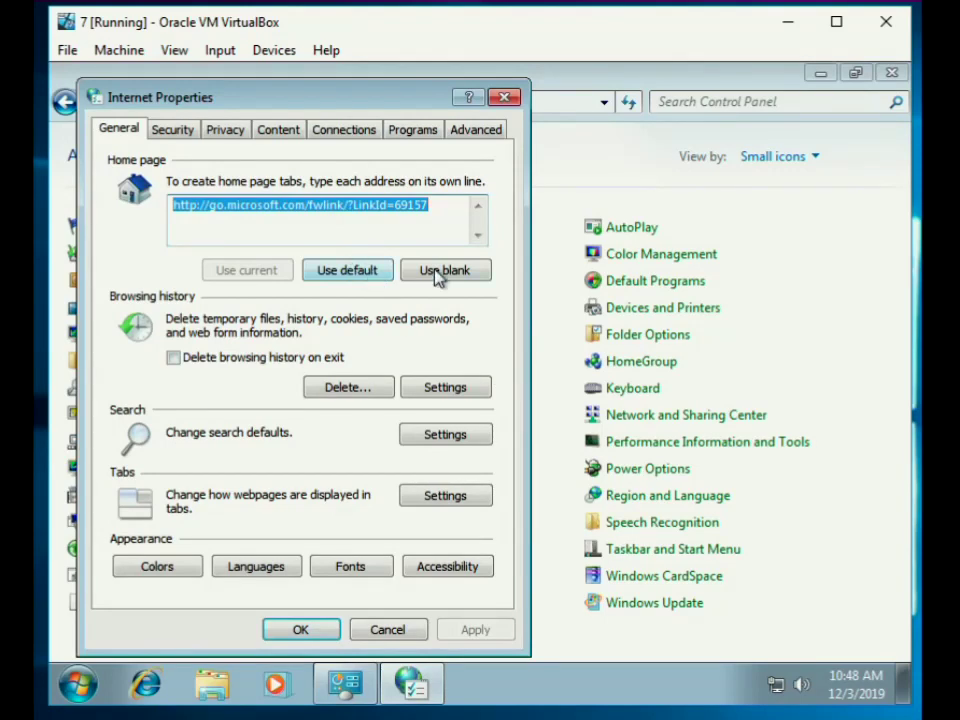
pyautogui.click(437, 278)
pyautogui.click(240, 357)
# Delete the existing browsing history, including form data, and apply the Internet Options changes.
pyautogui.click(320, 387)
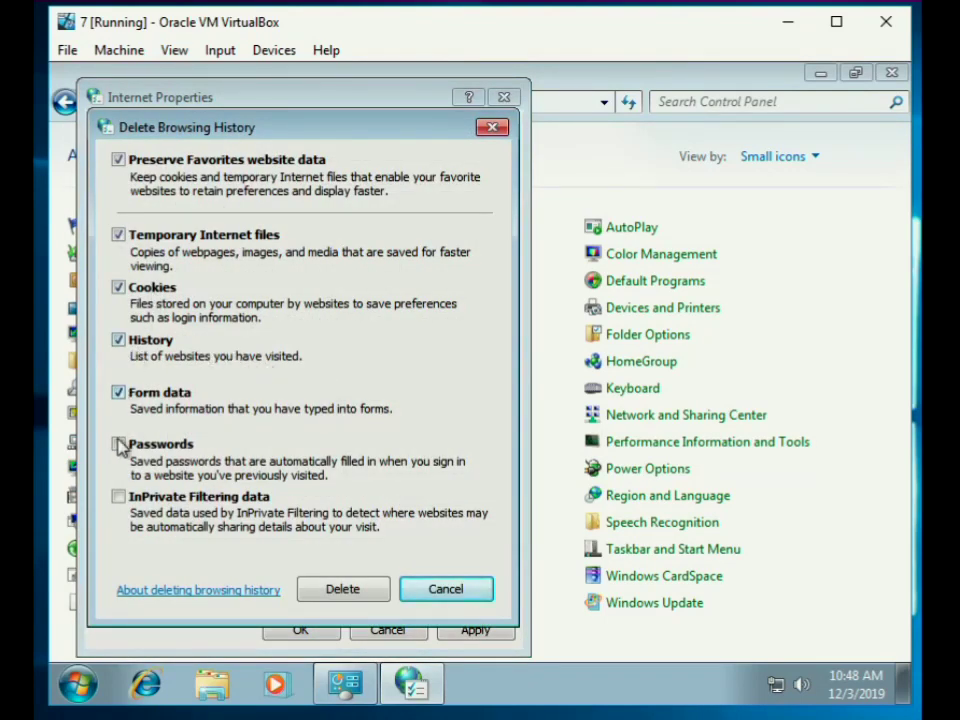
pyautogui.click(327, 590)
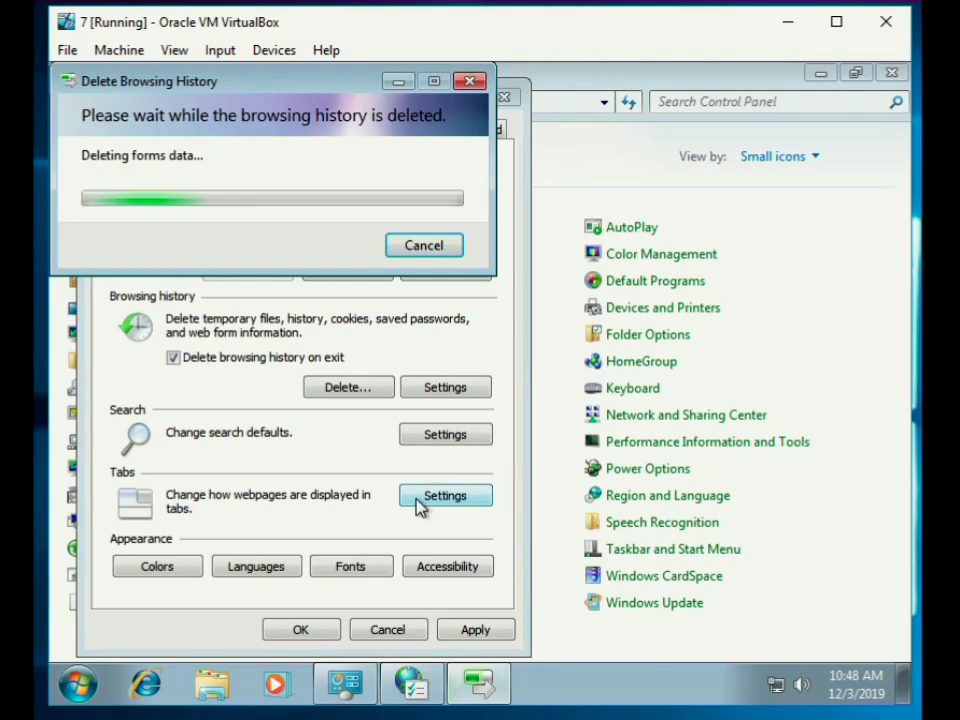
pyautogui.click(455, 628)
pyautogui.click(310, 630)
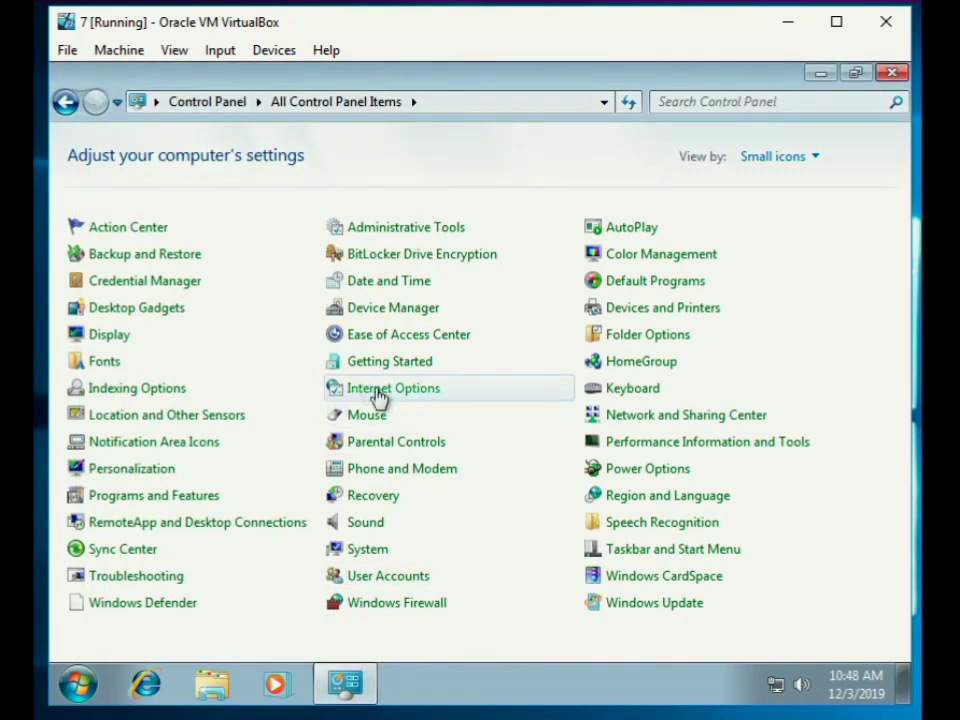
# Turn off AutoPlay for all media and devices and save the change.
pyautogui.click(622, 232)
pyautogui.click(145, 172)
pyautogui.click(737, 637)
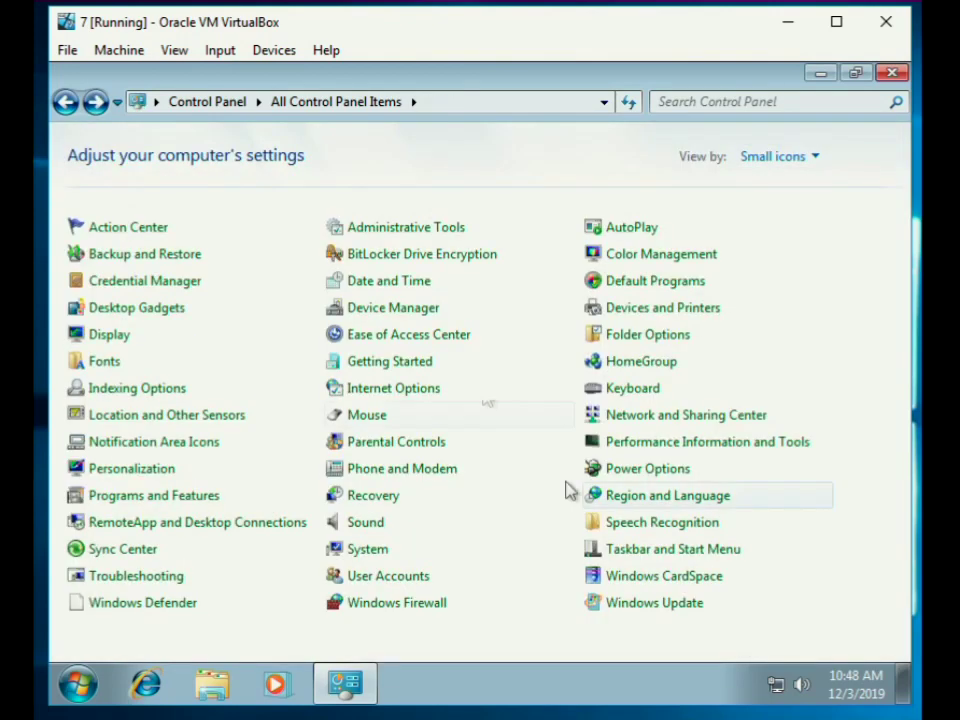
# Lower the User Account Control notification level to Never notify from the Action Center.
pyautogui.click(145, 232)
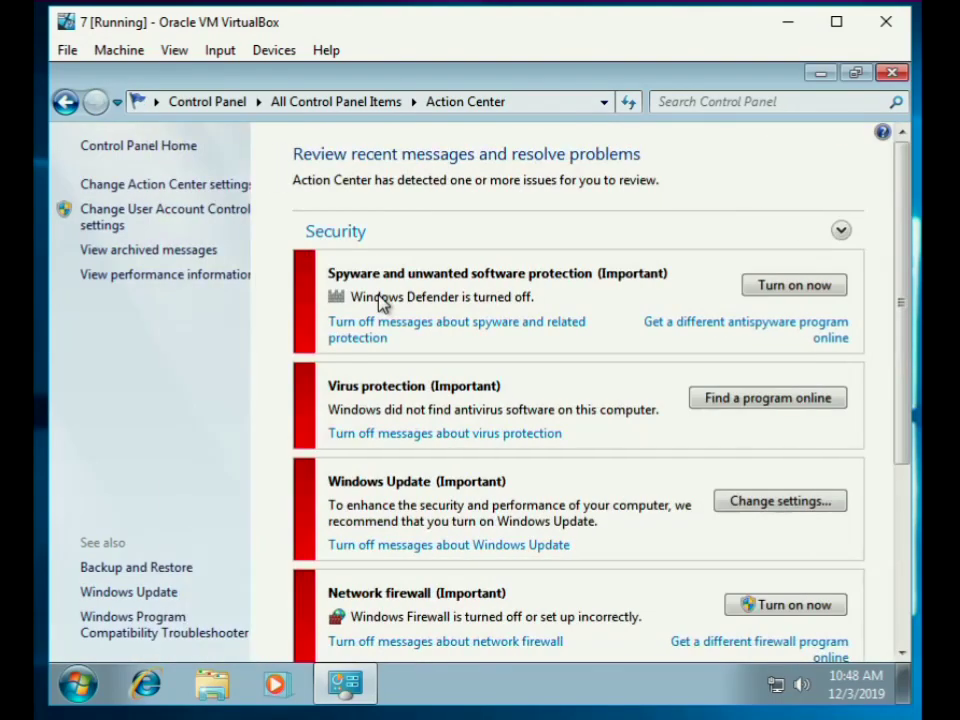
pyautogui.click(150, 218)
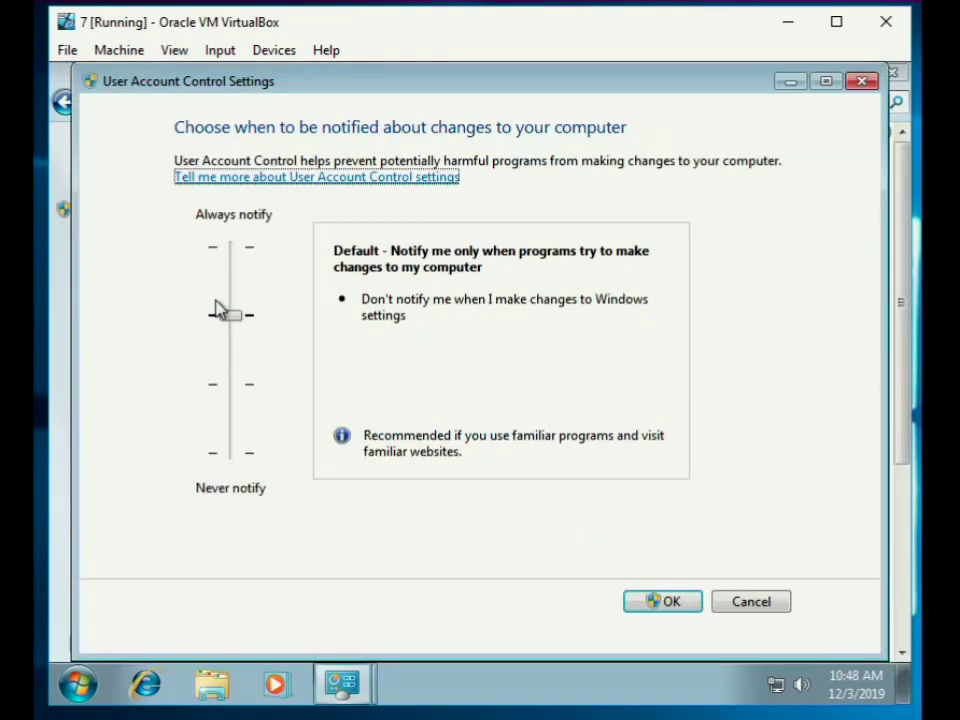
pyautogui.moveTo(229, 318); pyautogui.dragTo(255, 483)
pyautogui.click(634, 601)
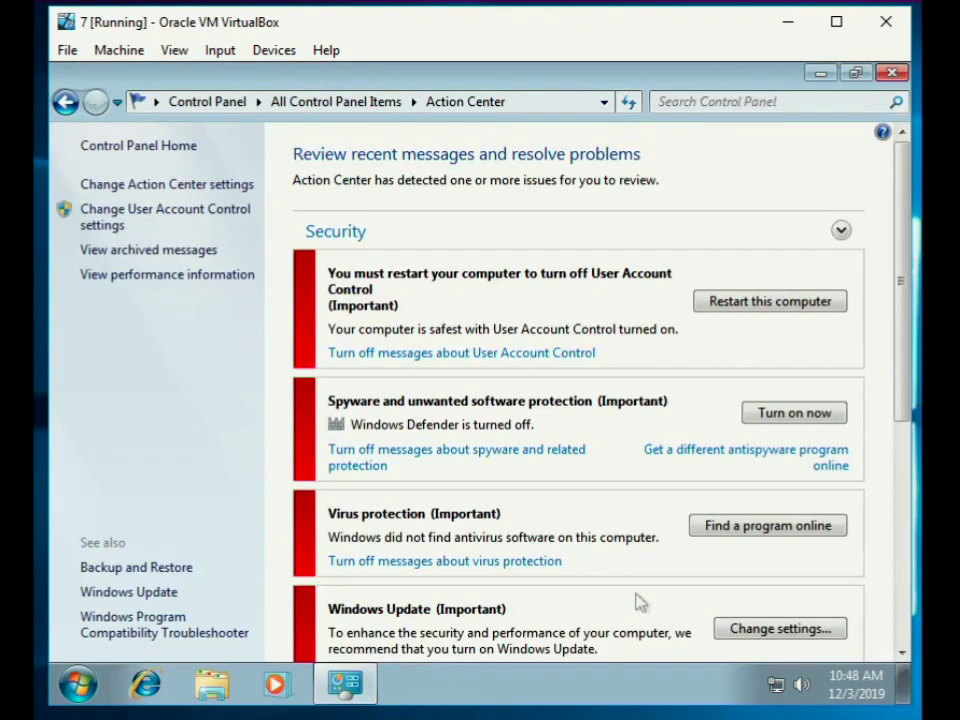
# Turn off all security and maintenance messages in the Action Center settings and return to all Control Panel items.
pyautogui.click(165, 185)
pyautogui.click(299, 272)
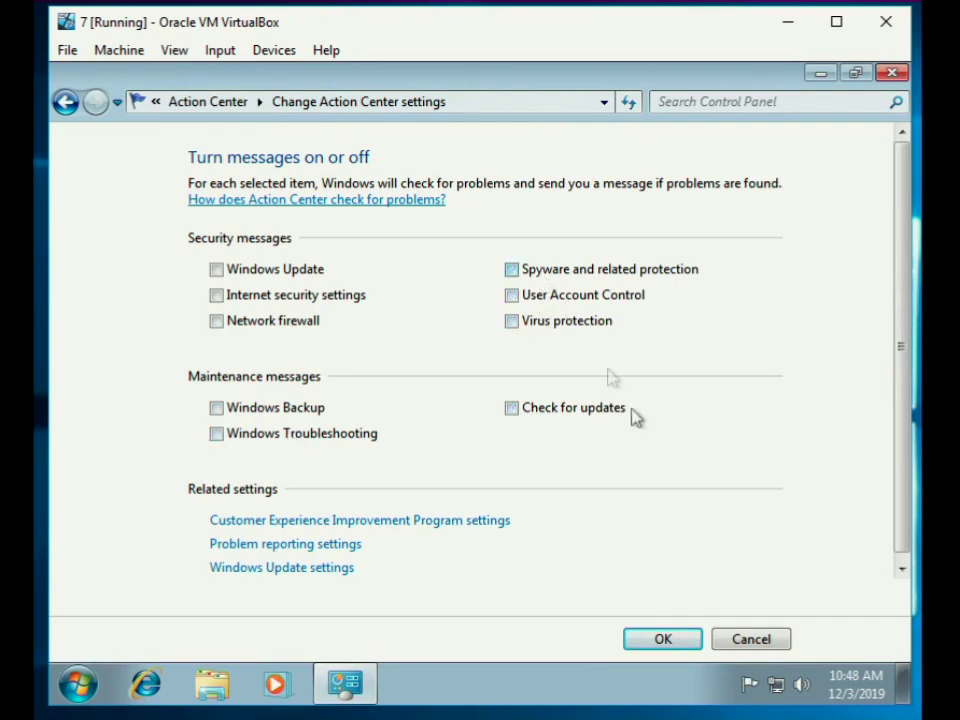
pyautogui.click(662, 640)
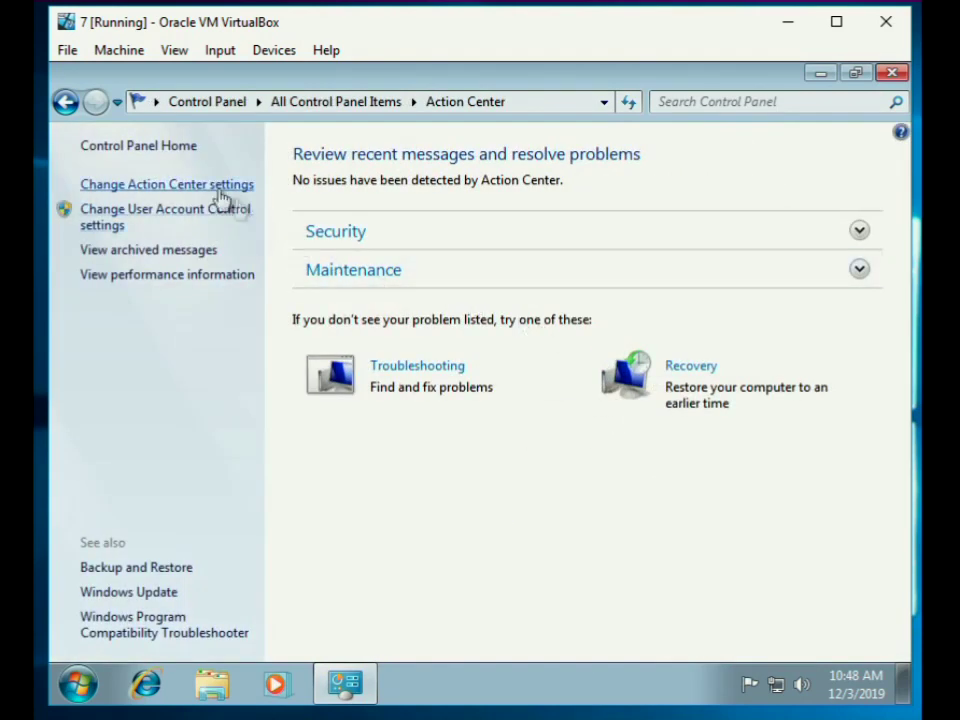
pyautogui.click(150, 147)
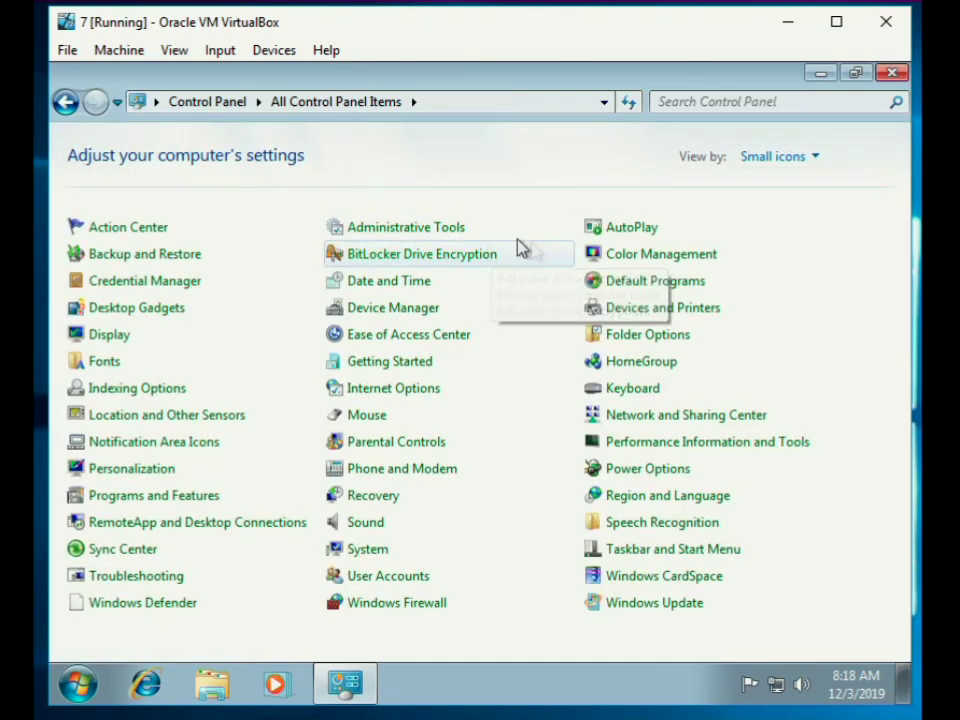
# Open Services from the Administrative Tools, show the standard view and widen the Name column to fit the service names.
pyautogui.click(452, 230)
pyautogui.doubleClick(285, 337)
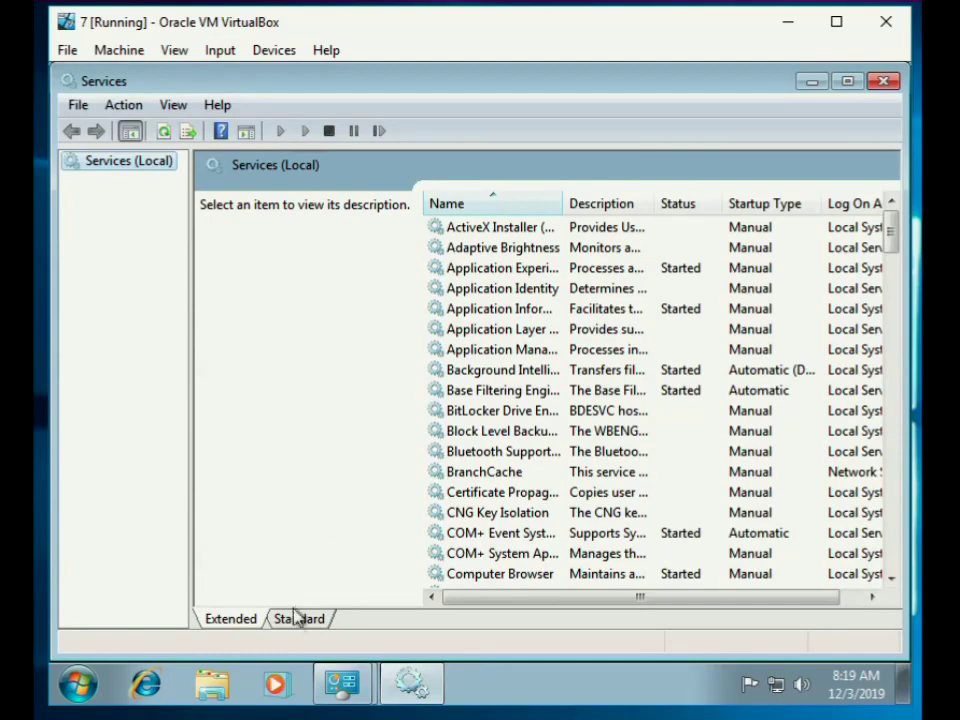
pyautogui.click(297, 617)
pyautogui.moveTo(891, 199); pyautogui.dragTo(886, 552)
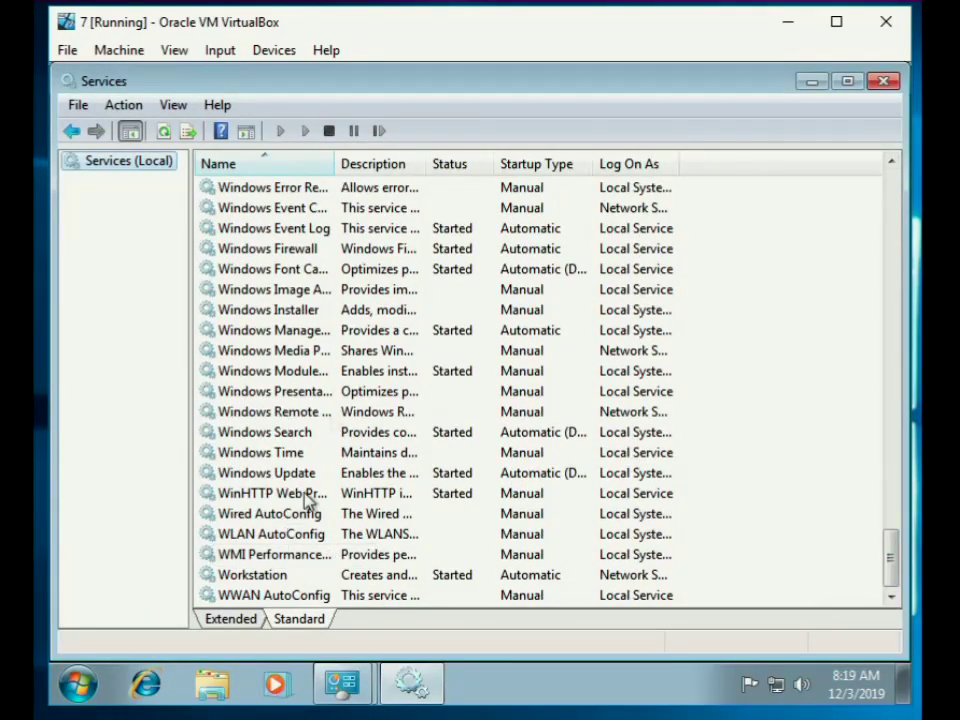
pyautogui.moveTo(333, 163); pyautogui.dragTo(471, 195)
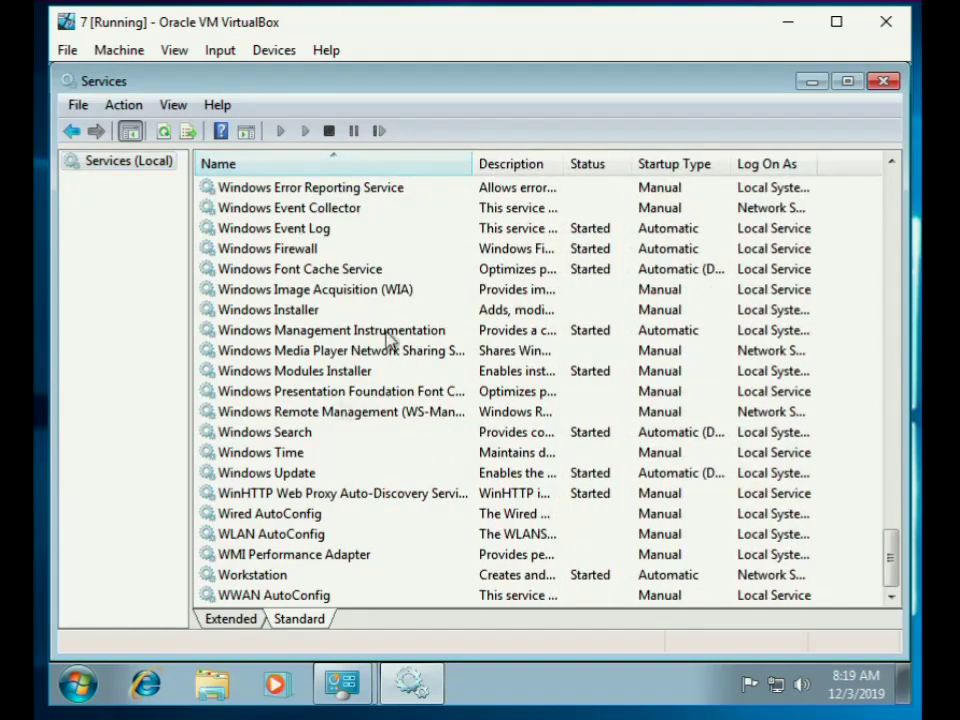
# Set the Windows Update service's startup type to Disabled and stop the service.
pyautogui.doubleClick(296, 478)
pyautogui.click(420, 346)
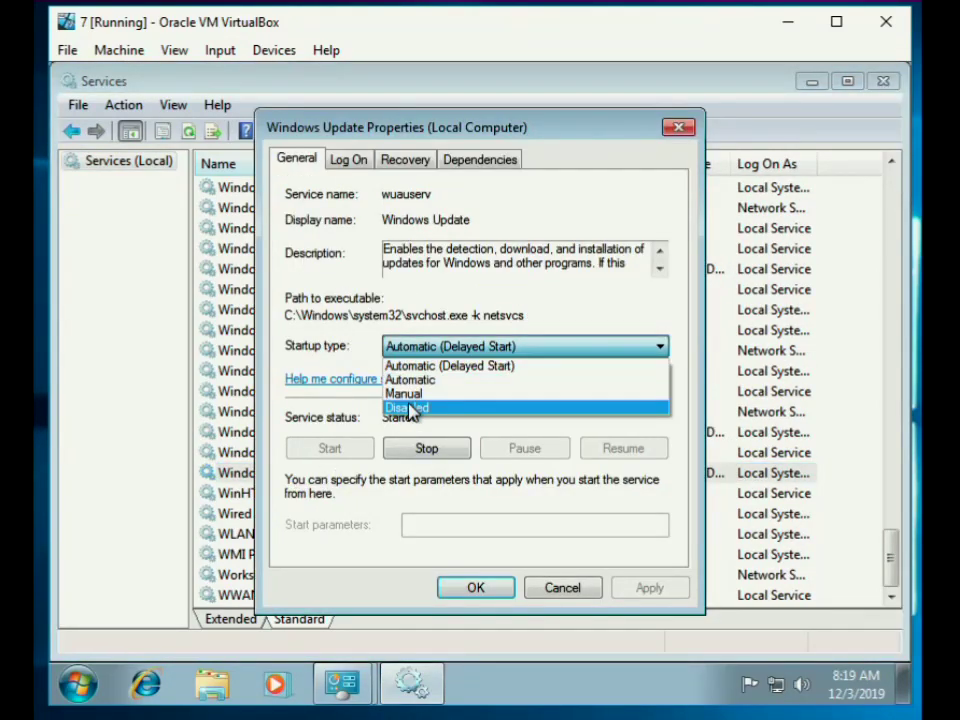
pyautogui.click(400, 407)
pyautogui.click(425, 449)
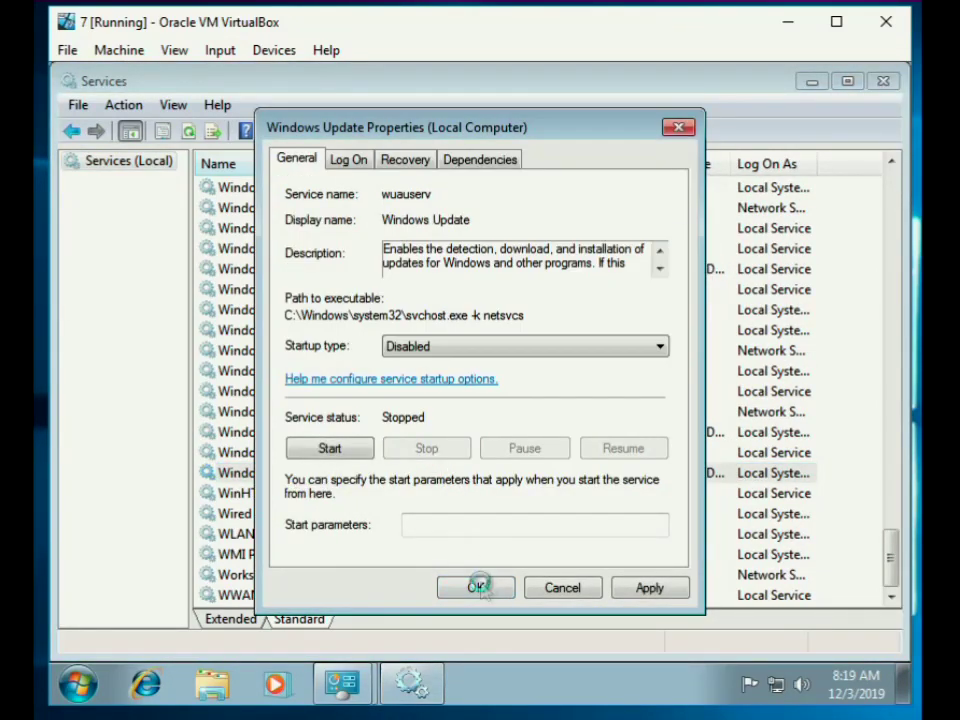
pyautogui.click(476, 588)
# Set the Windows Search service's startup type to Disabled and stop the service.
pyautogui.doubleClick(287, 440)
pyautogui.click(440, 345)
pyautogui.click(424, 405)
pyautogui.click(430, 449)
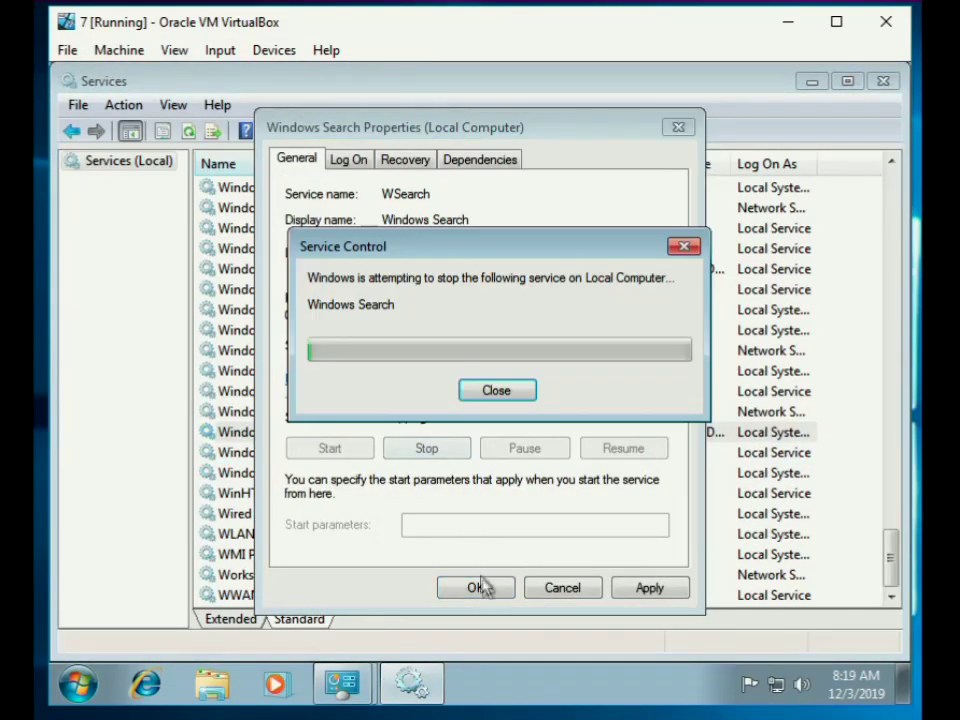
pyautogui.click(476, 588)
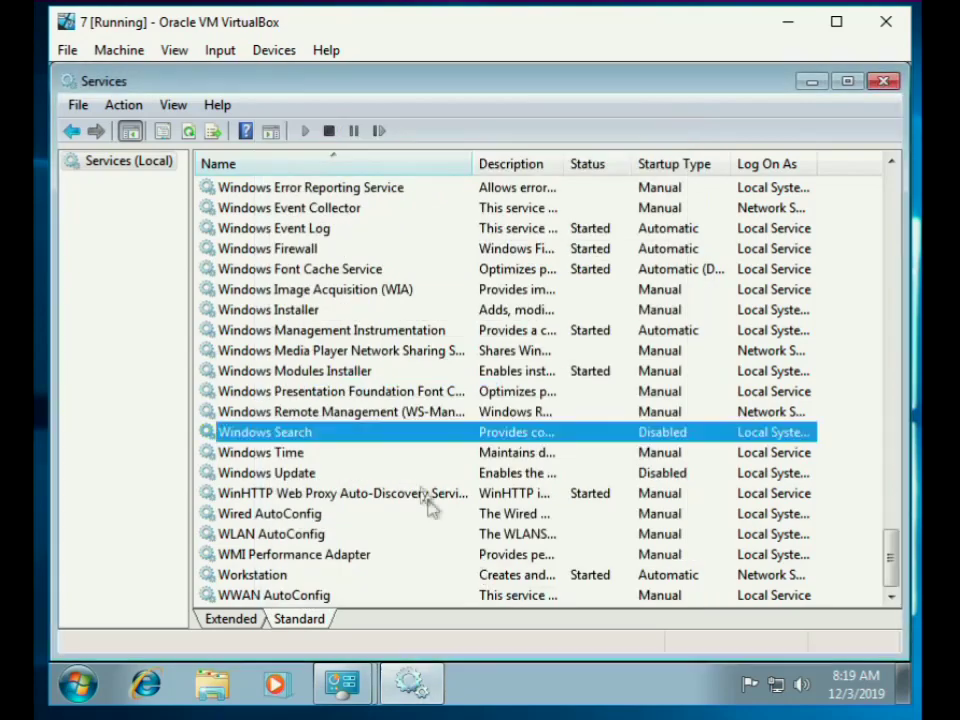
# Set the Windows Firewall service's startup type to Disabled and stop the service.
pyautogui.scroll(2, 407, 463)
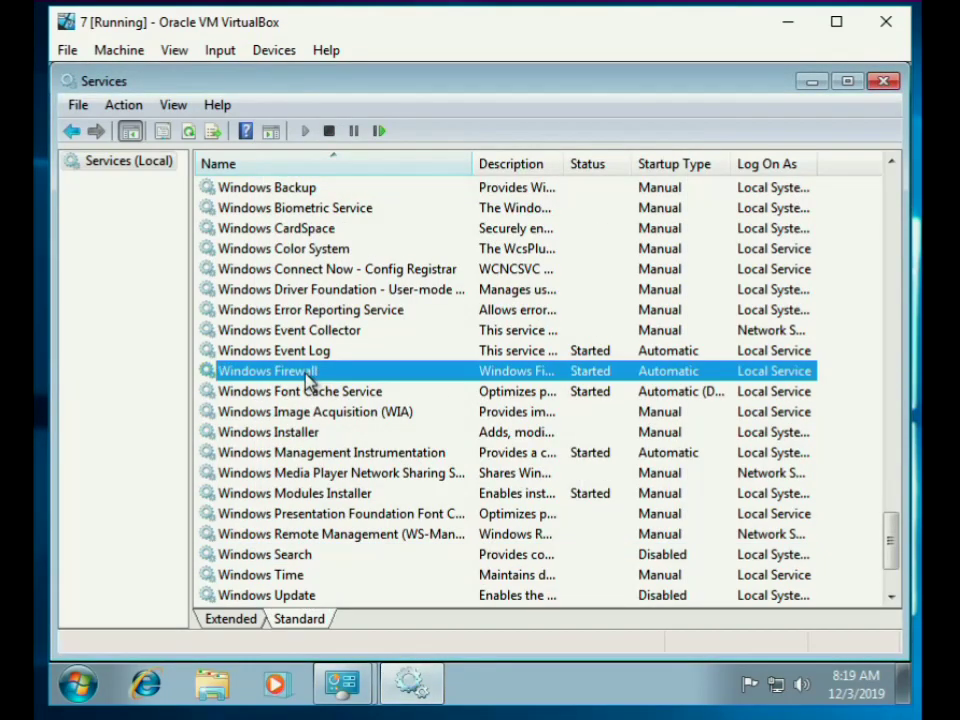
pyautogui.doubleClick(300, 371)
pyautogui.click(420, 346)
pyautogui.click(413, 408)
pyautogui.click(430, 449)
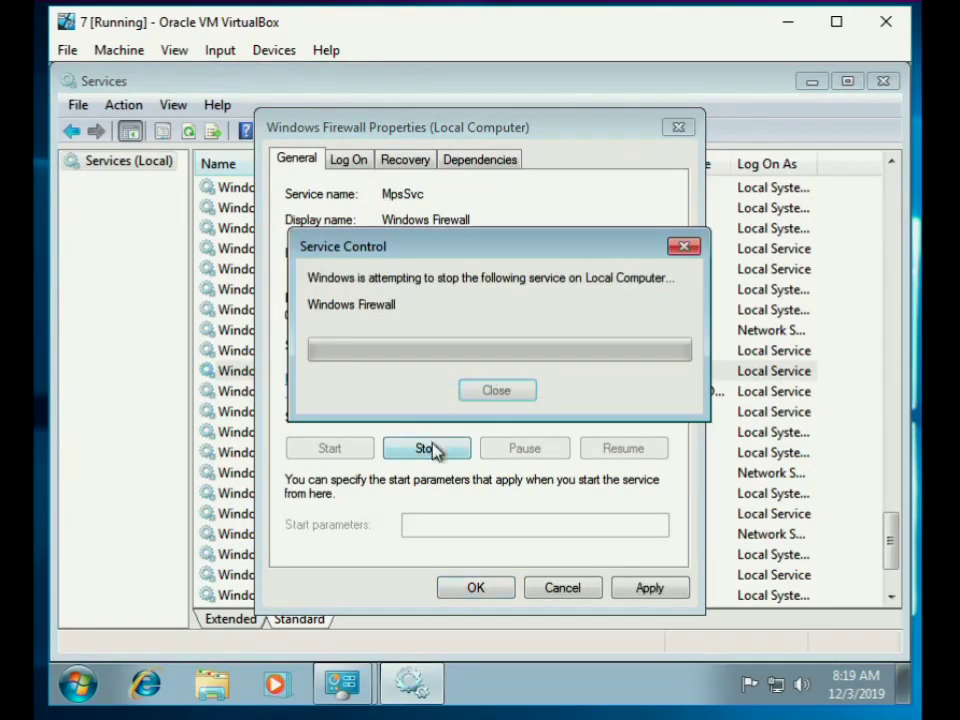
pyautogui.click(482, 586)
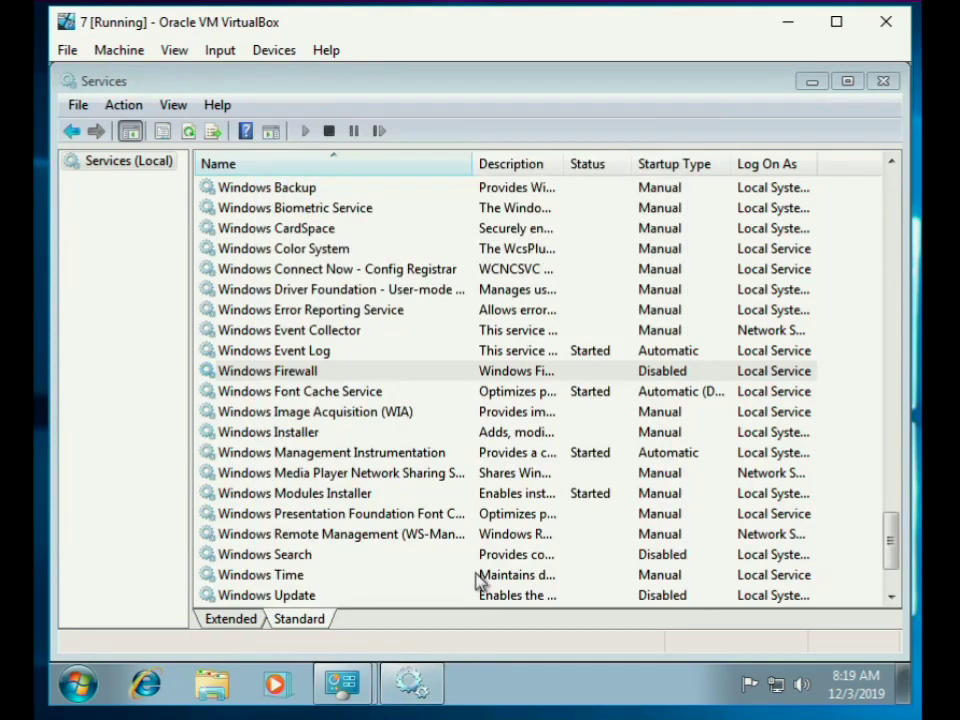
# Set the Windows Font Cache Service's startup type to Disabled and stop the service.
pyautogui.scroll(1, 388, 440)
pyautogui.doubleClick(354, 452)
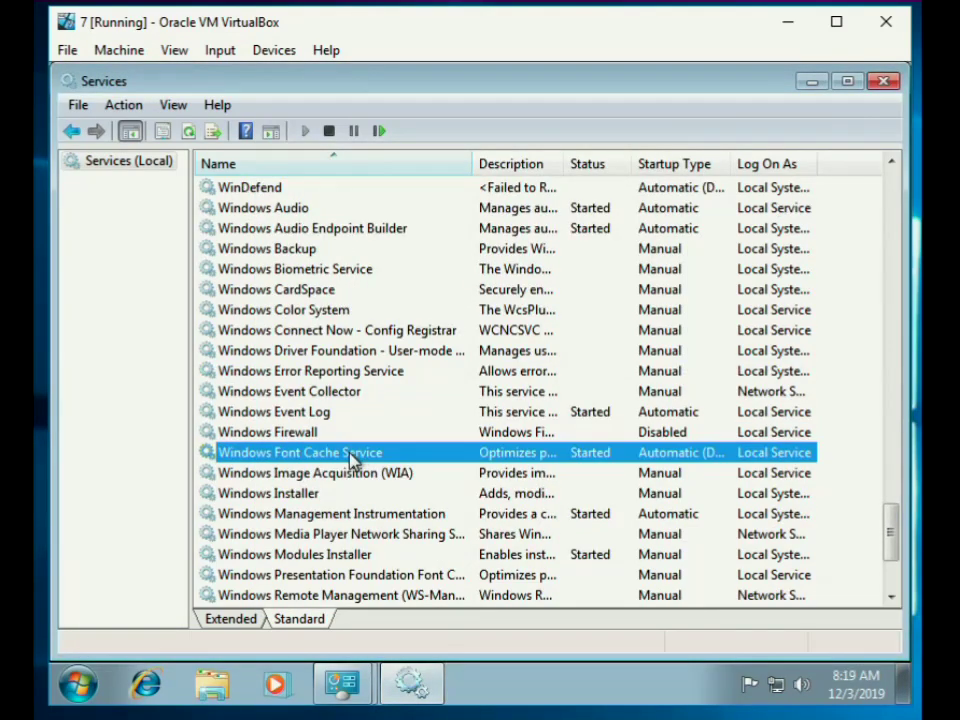
pyautogui.click(410, 346)
pyautogui.click(407, 408)
pyautogui.click(426, 448)
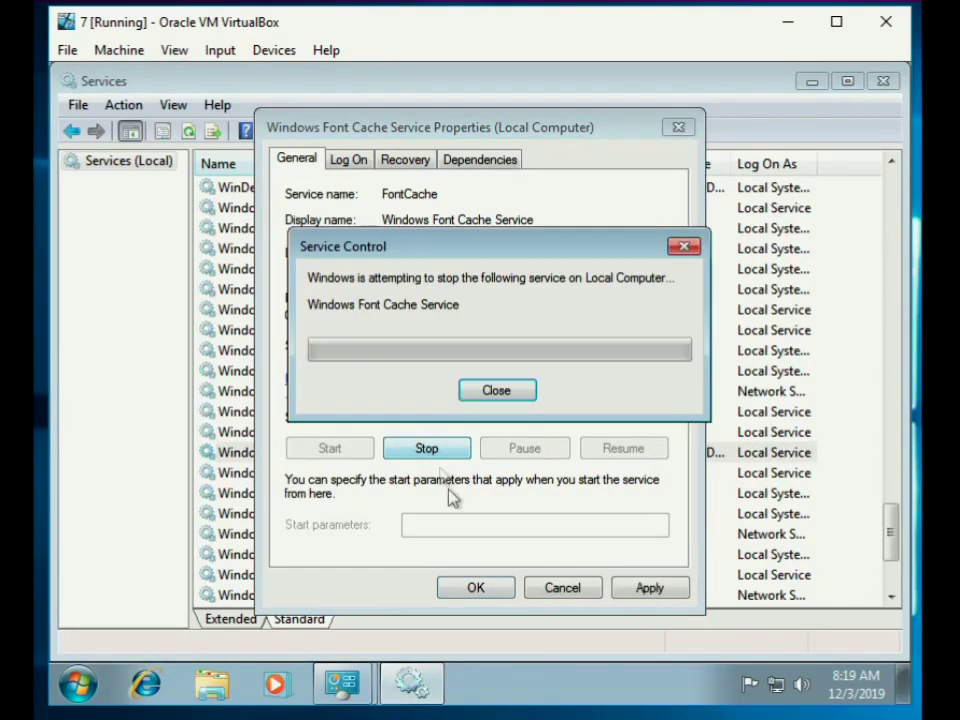
pyautogui.click(478, 588)
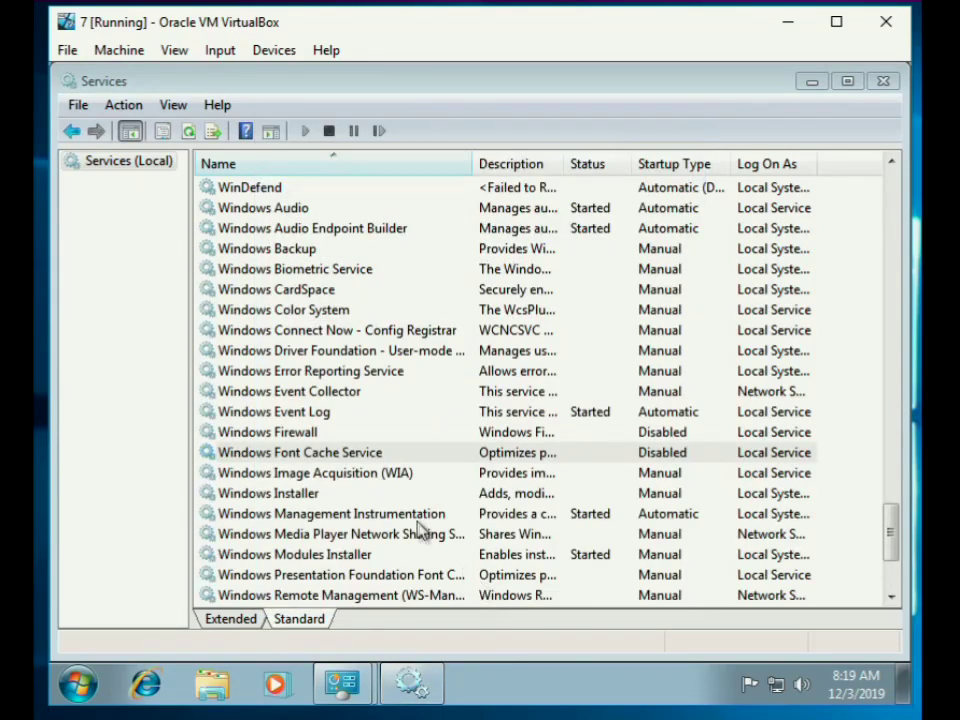
# Set the startup type of the Windows Biometric Service to Disabled.
pyautogui.scroll(1, 403, 506)
pyautogui.scroll(1, 403, 503)
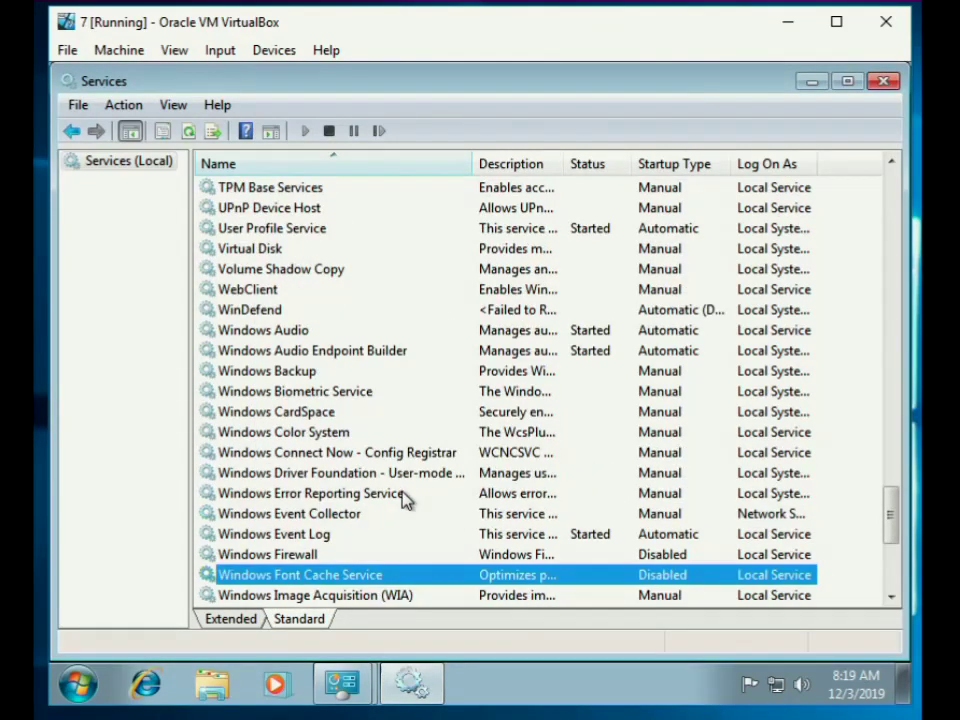
pyautogui.doubleClick(348, 392)
pyautogui.click(396, 350)
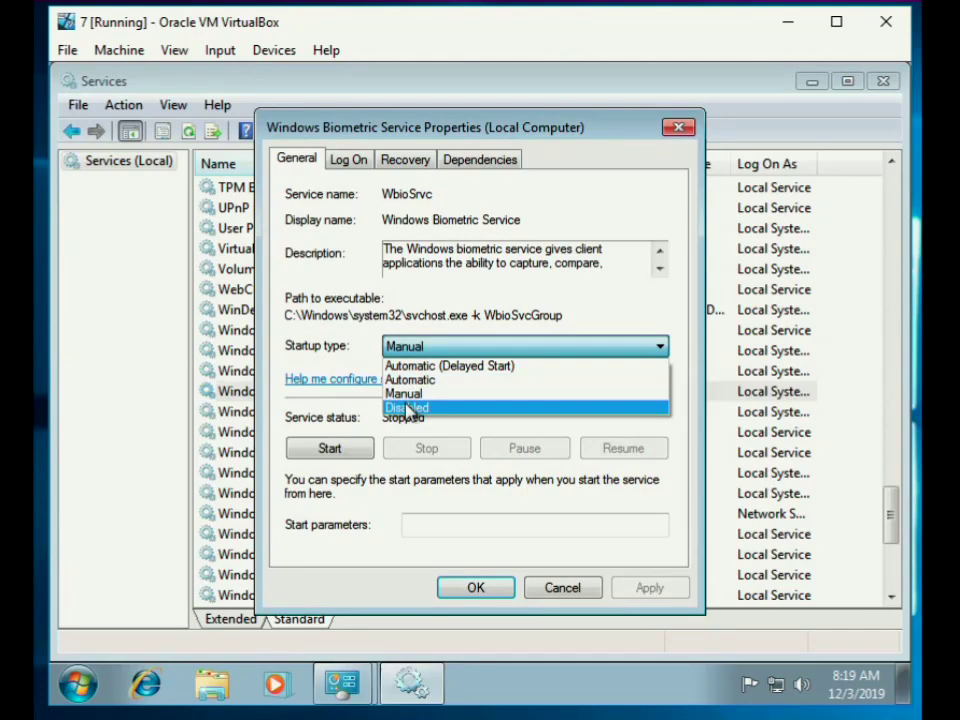
pyautogui.click(403, 411)
pyautogui.click(476, 588)
# Set the startup type of the WinDefend service to Disabled.
pyautogui.scroll(1, 356, 493)
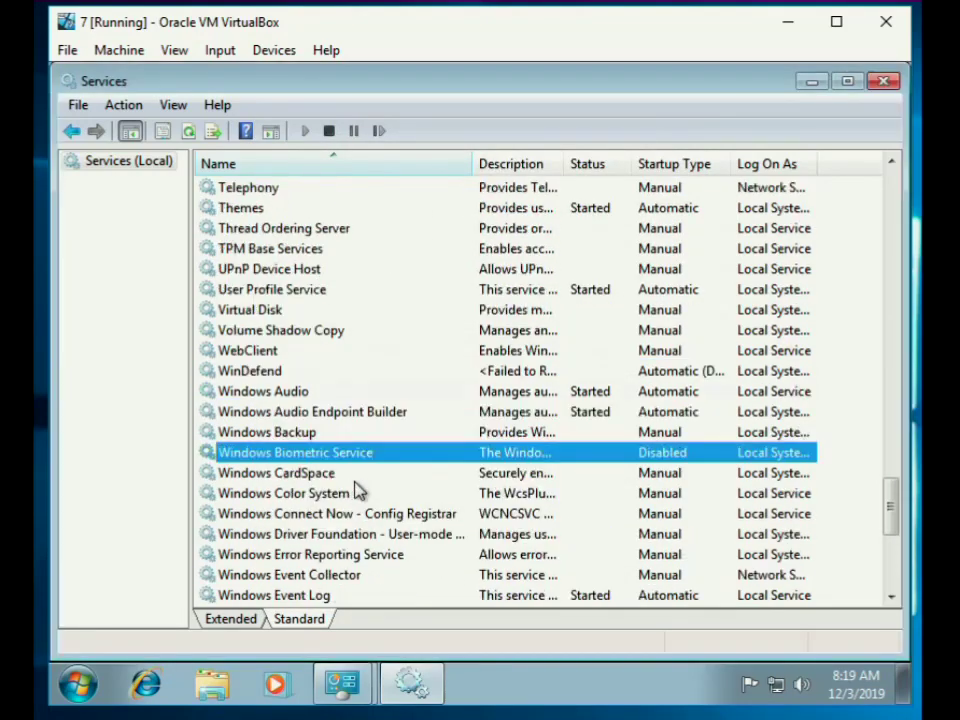
pyautogui.scroll(1, 360, 488)
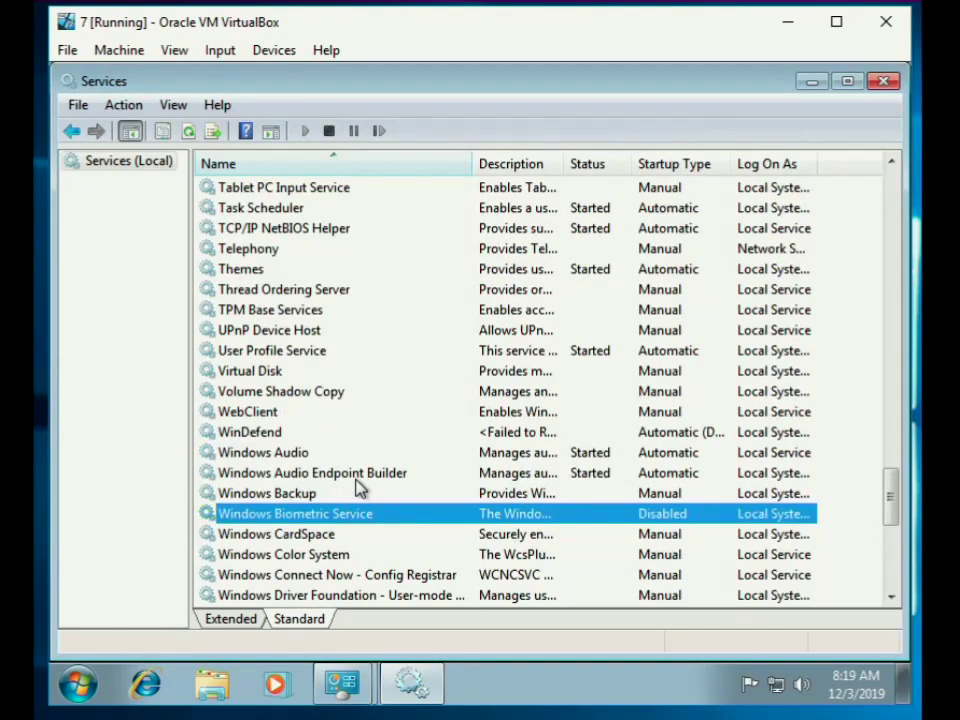
pyautogui.doubleClick(275, 432)
pyautogui.click(446, 354)
pyautogui.click(431, 414)
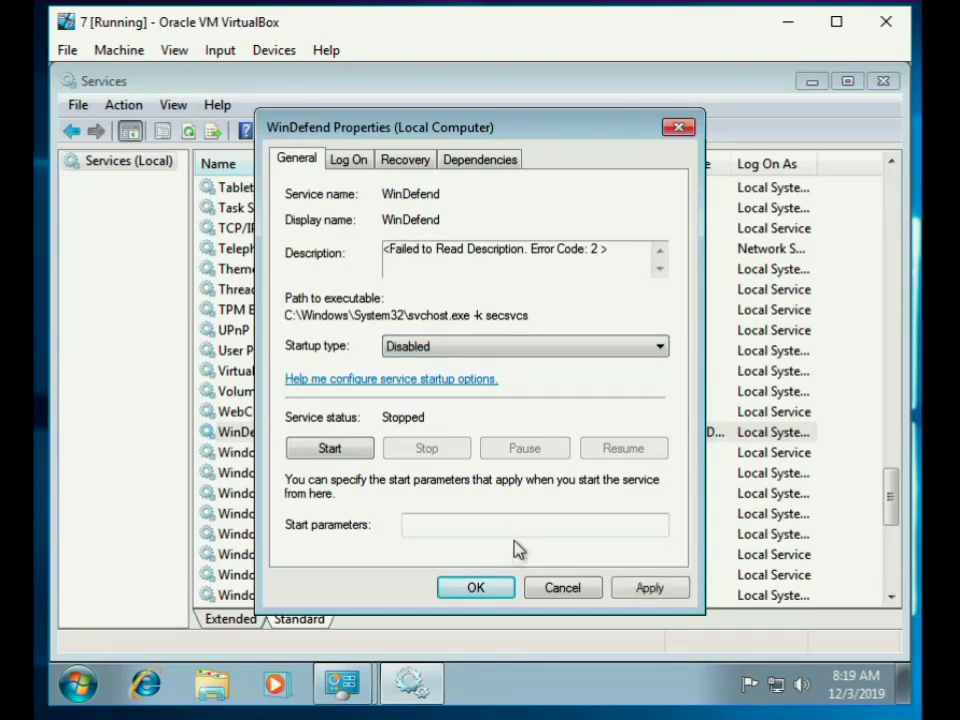
pyautogui.click(484, 589)
# Set the Superfetch service's startup type to Disabled and stop the service.
pyautogui.scroll(2, 365, 497)
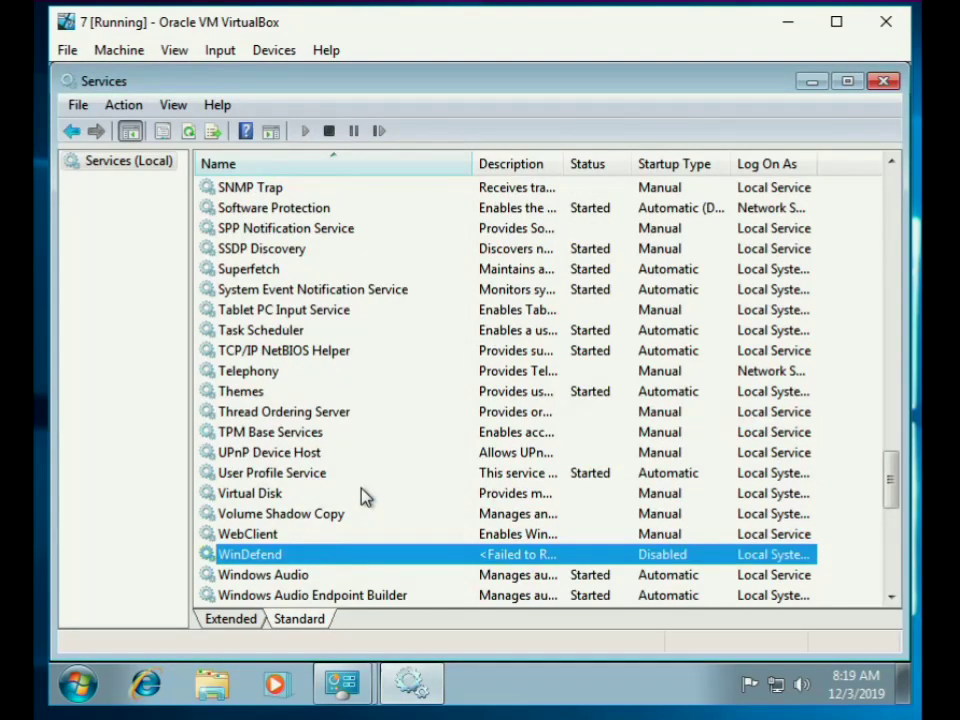
pyautogui.scroll(2, 365, 497)
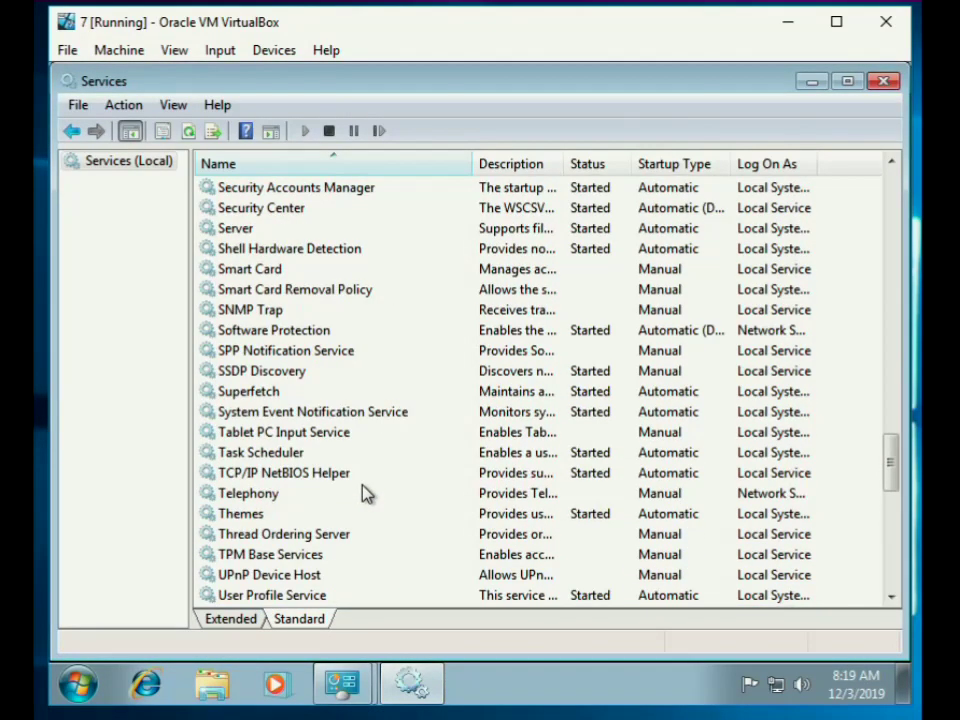
pyautogui.click(255, 393)
pyautogui.doubleClick(255, 393)
pyautogui.click(420, 345)
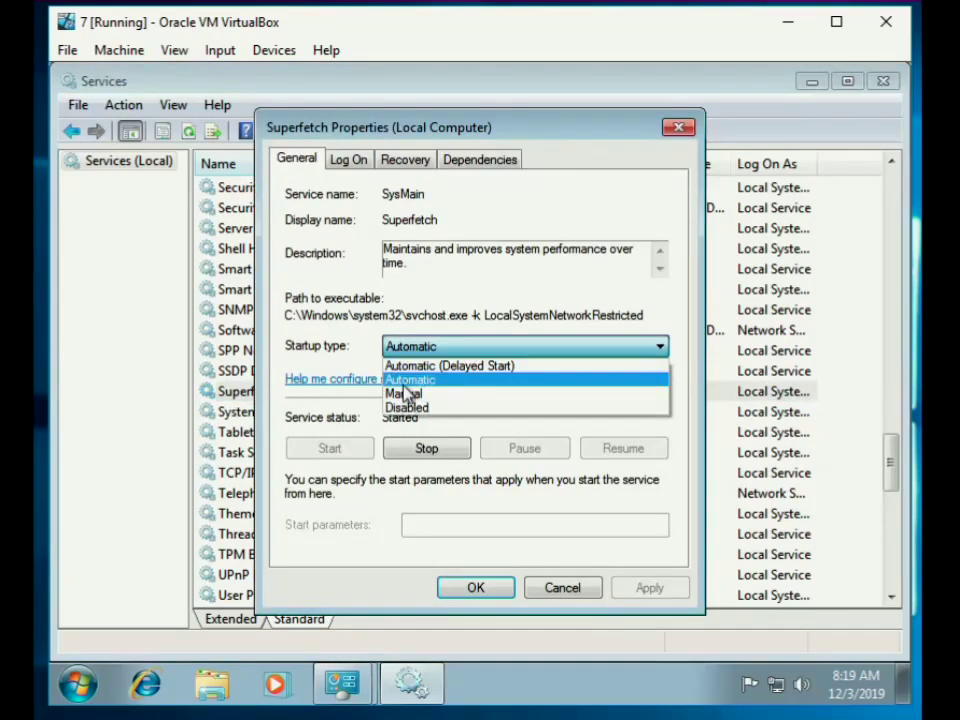
pyautogui.click(408, 406)
pyautogui.click(420, 450)
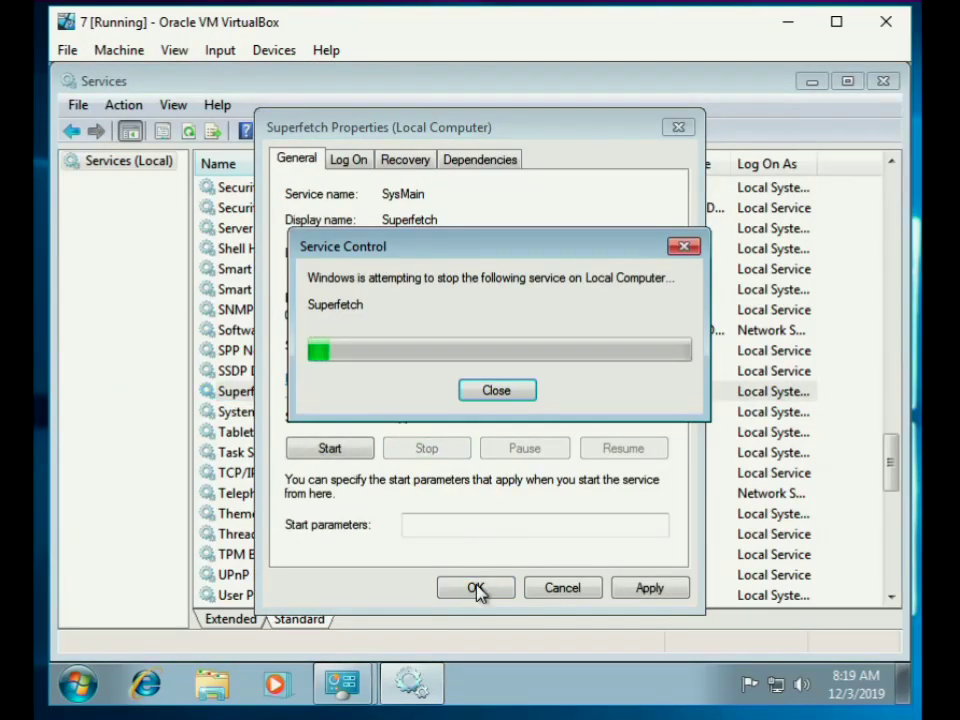
pyautogui.click(476, 589)
# Set the startup type of the Tablet PC Input Service to Disabled.
pyautogui.doubleClick(328, 441)
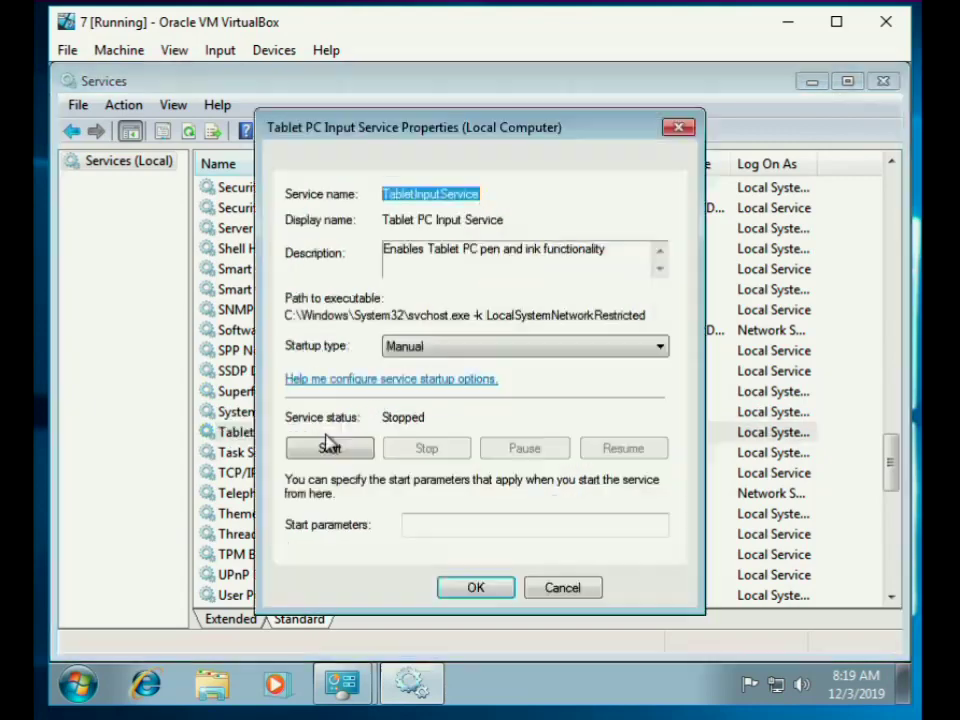
pyautogui.click(438, 347)
pyautogui.click(431, 407)
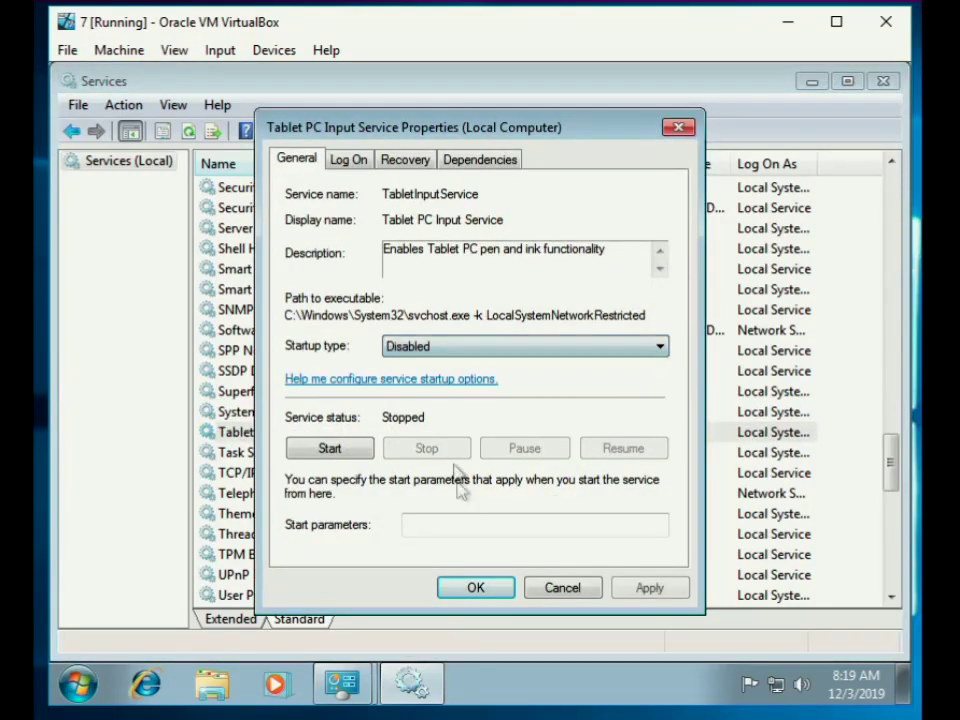
pyautogui.click(476, 589)
pyautogui.scroll(2, 395, 437)
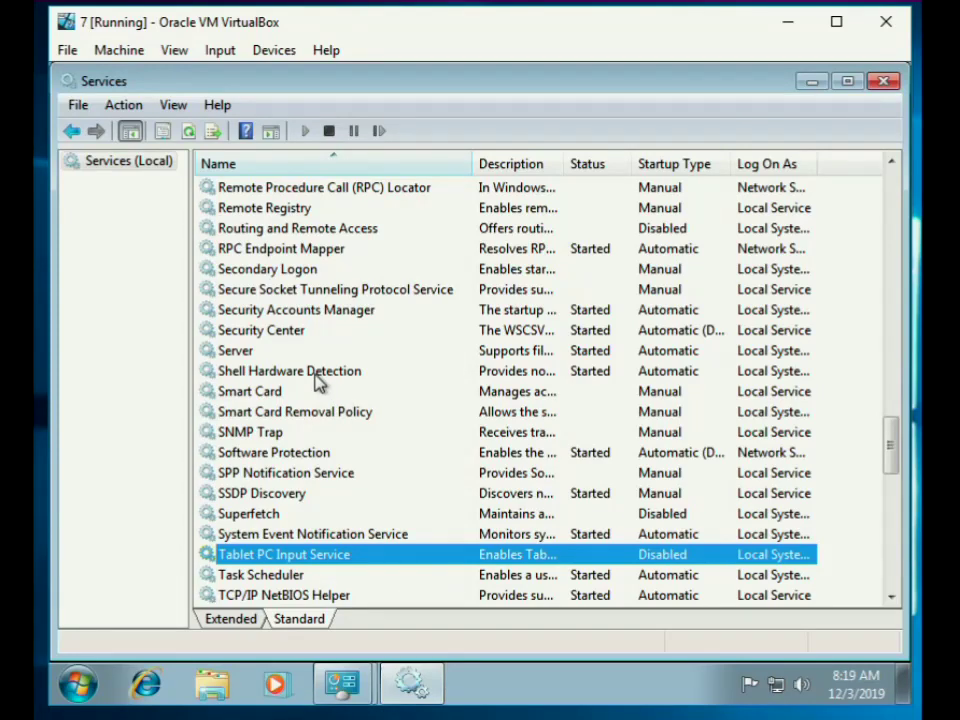
# Set the Security Center service's startup type to Disabled and stop the service.
pyautogui.doubleClick(296, 336)
pyautogui.click(410, 347)
pyautogui.click(411, 408)
pyautogui.click(428, 448)
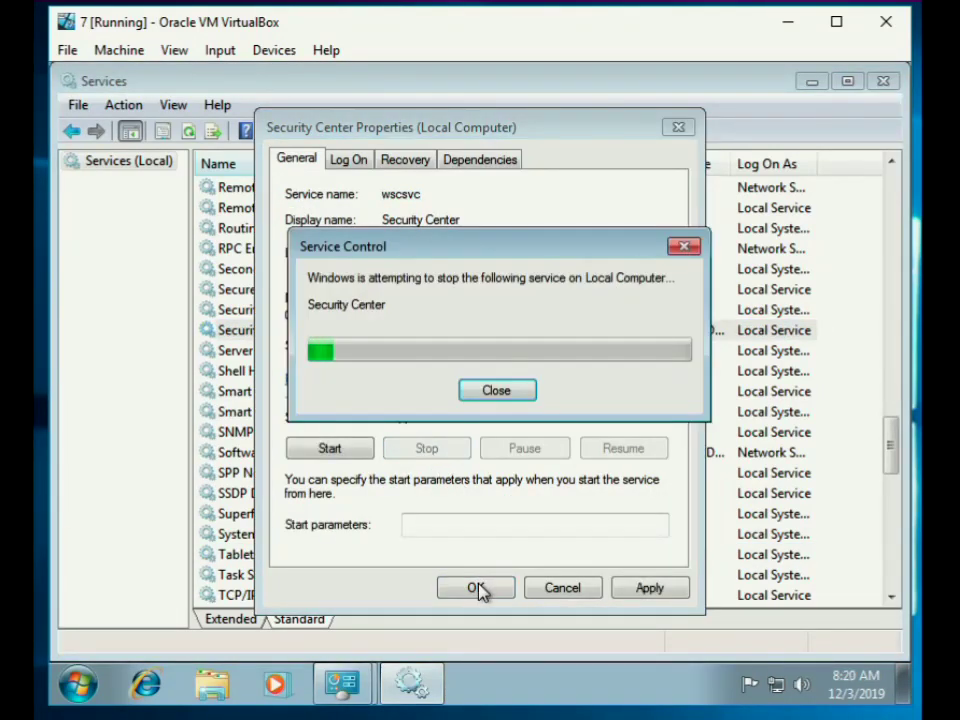
pyautogui.click(476, 588)
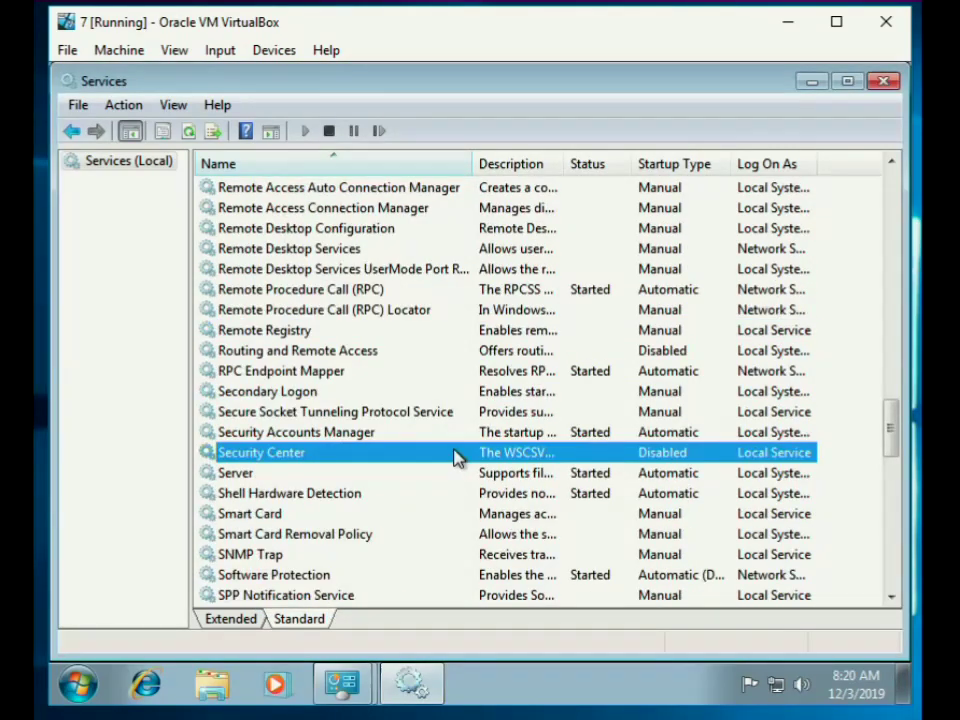
# Stop the Print Spooler service and set its startup type to Disabled.
pyautogui.scroll(1, 457, 457)
pyautogui.scroll(1, 362, 444)
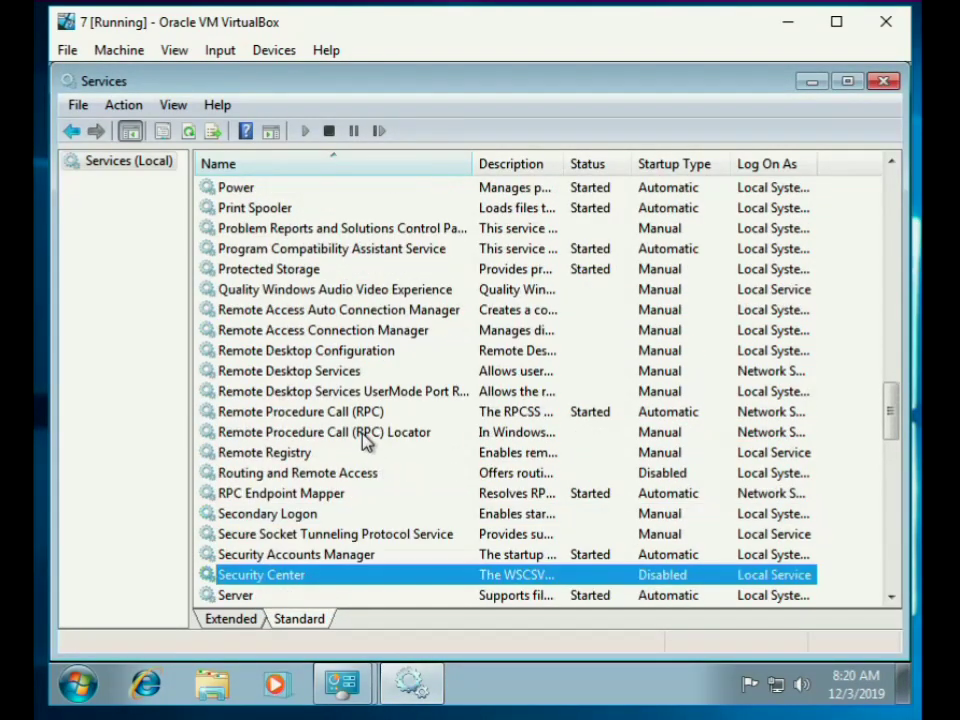
pyautogui.scroll(1, 403, 457)
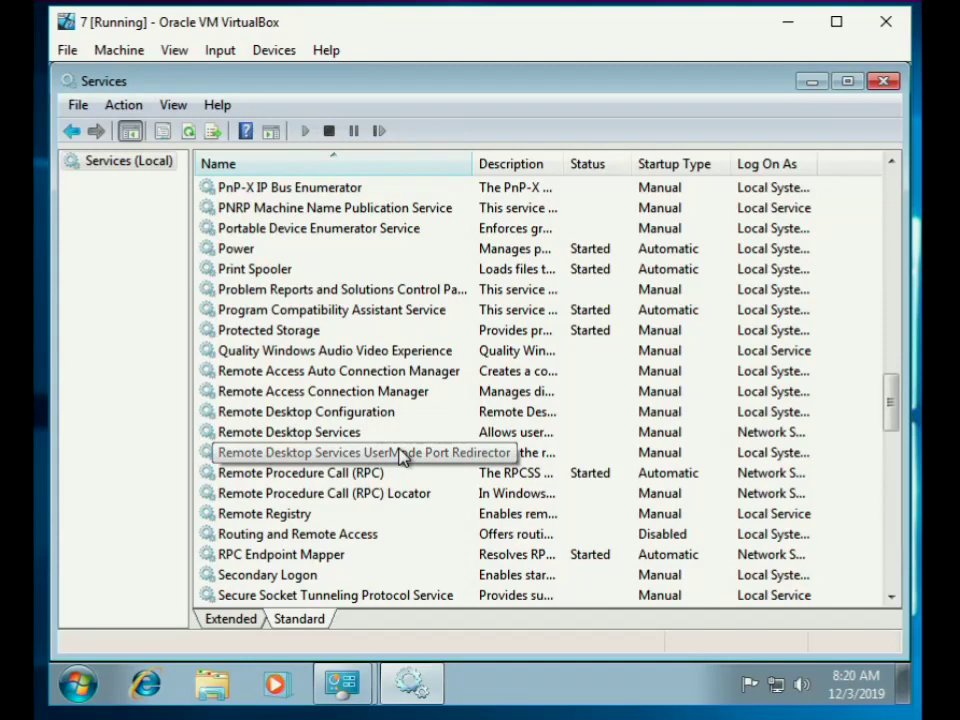
pyautogui.scroll(1, 387, 401)
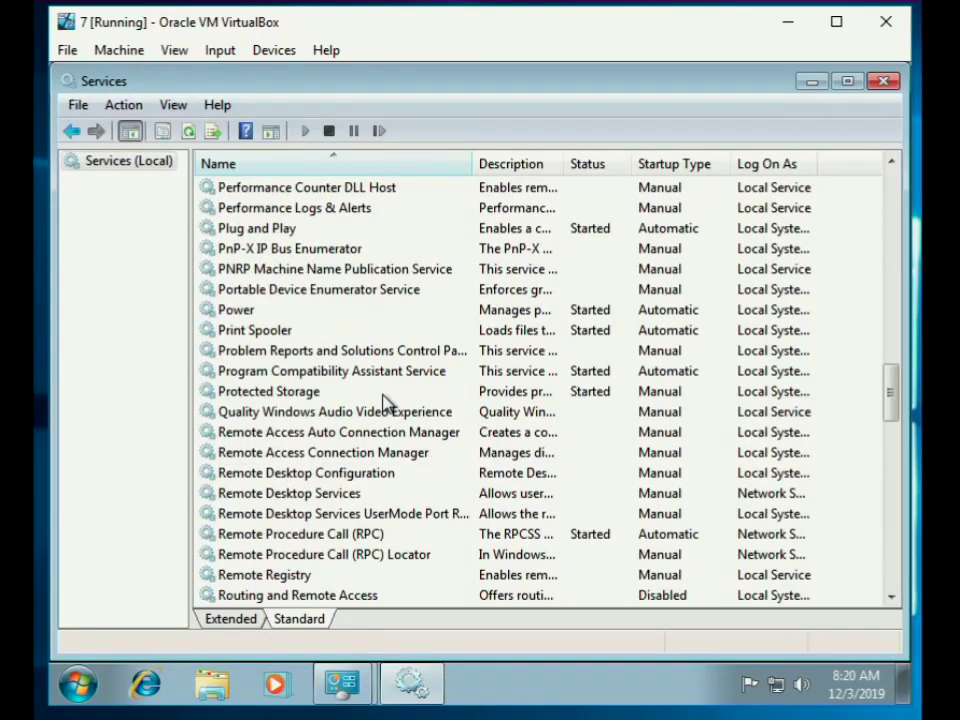
pyautogui.doubleClick(281, 334)
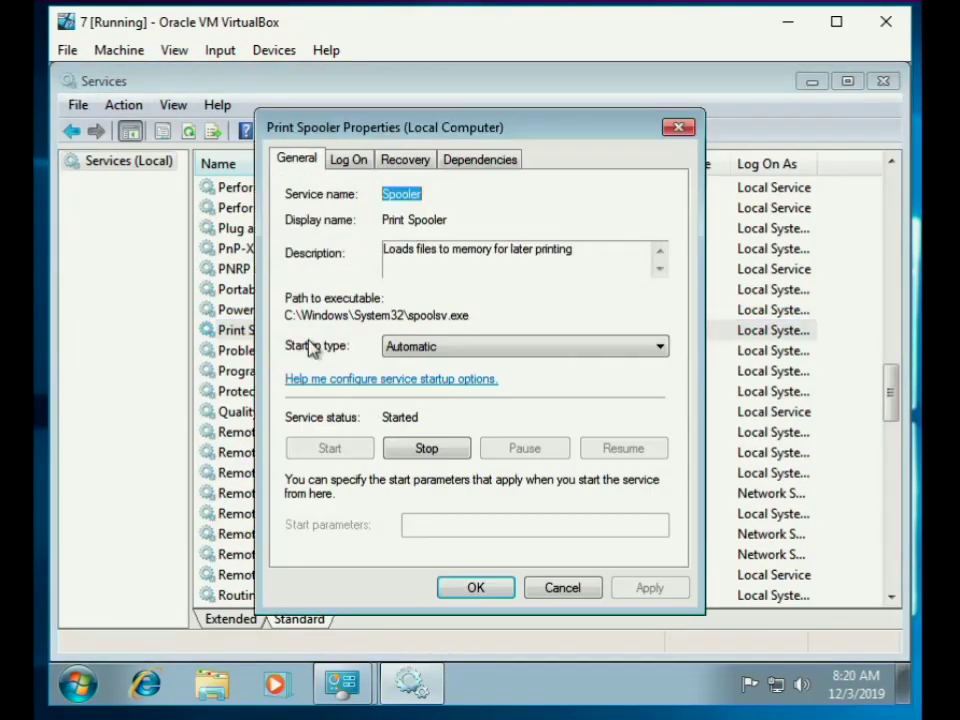
pyautogui.click(428, 447)
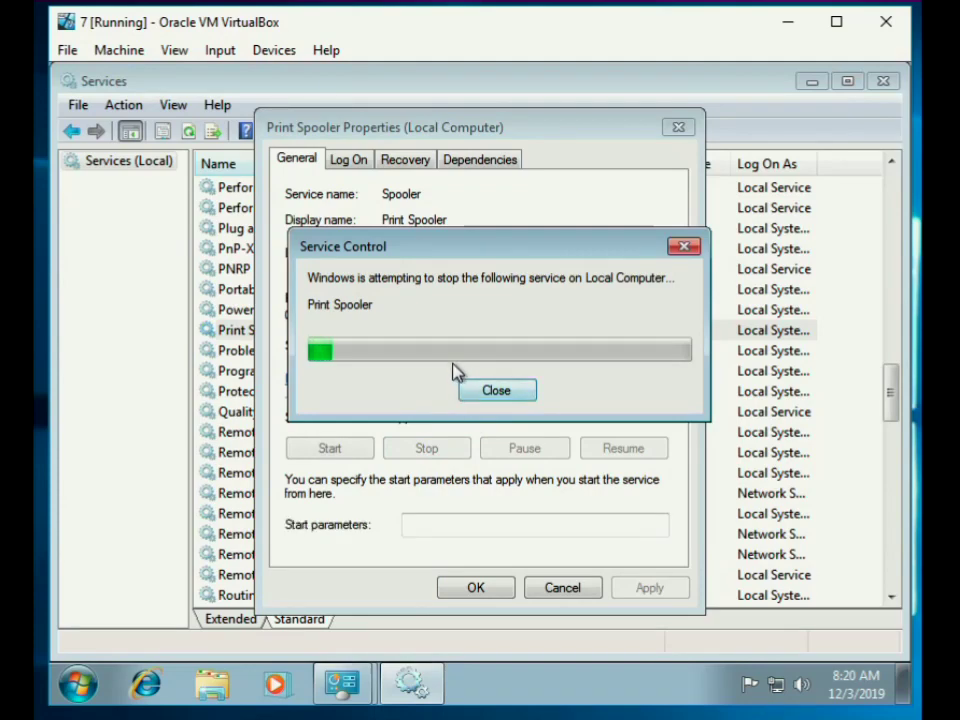
pyautogui.click(443, 347)
pyautogui.click(424, 410)
pyautogui.click(472, 593)
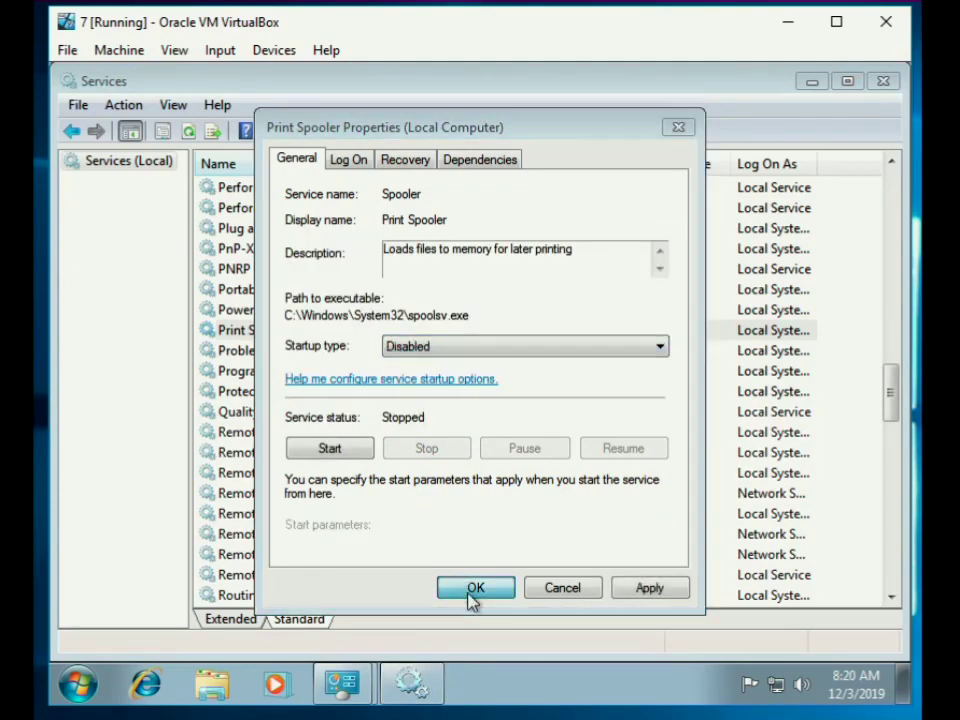
# Set the startup type of the Parental Controls service to Disabled.
pyautogui.scroll(2, 895, 300)
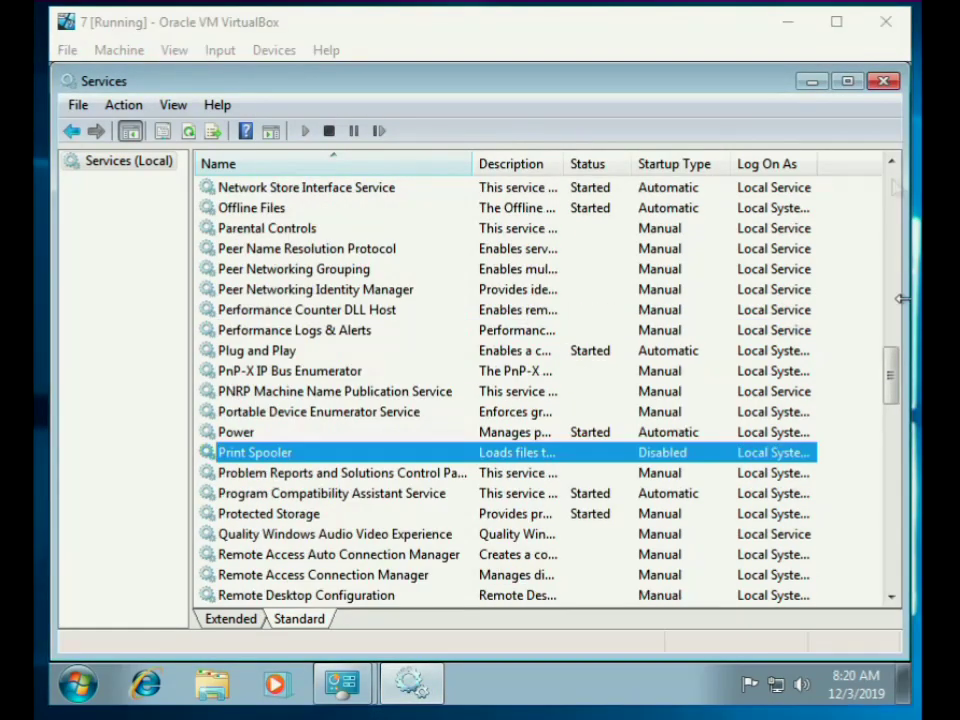
pyautogui.scroll(2, 411, 400)
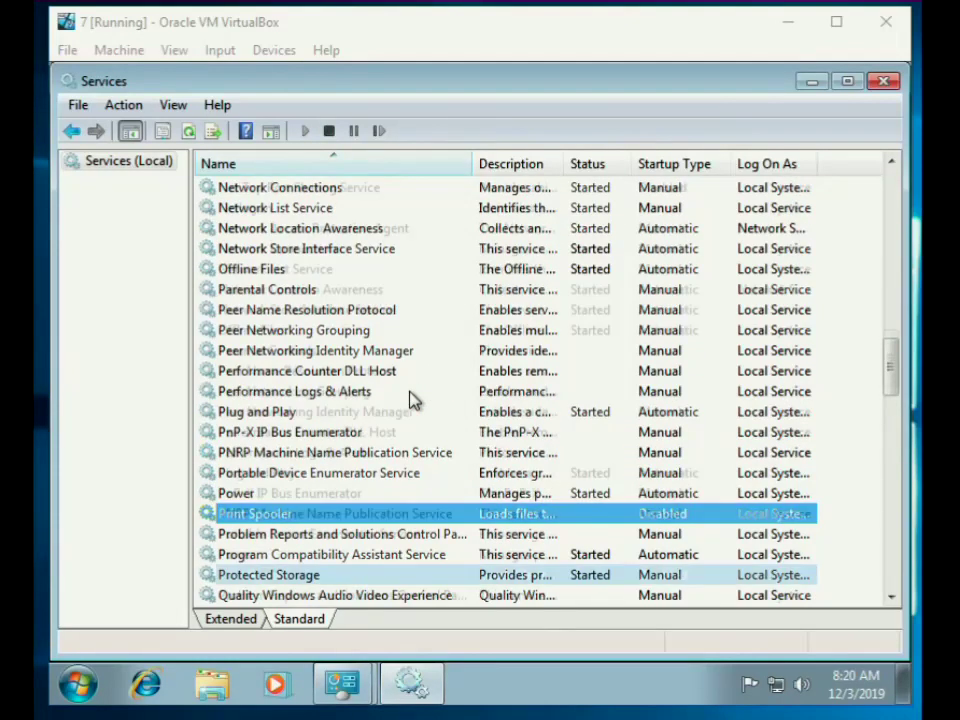
pyautogui.doubleClick(303, 352)
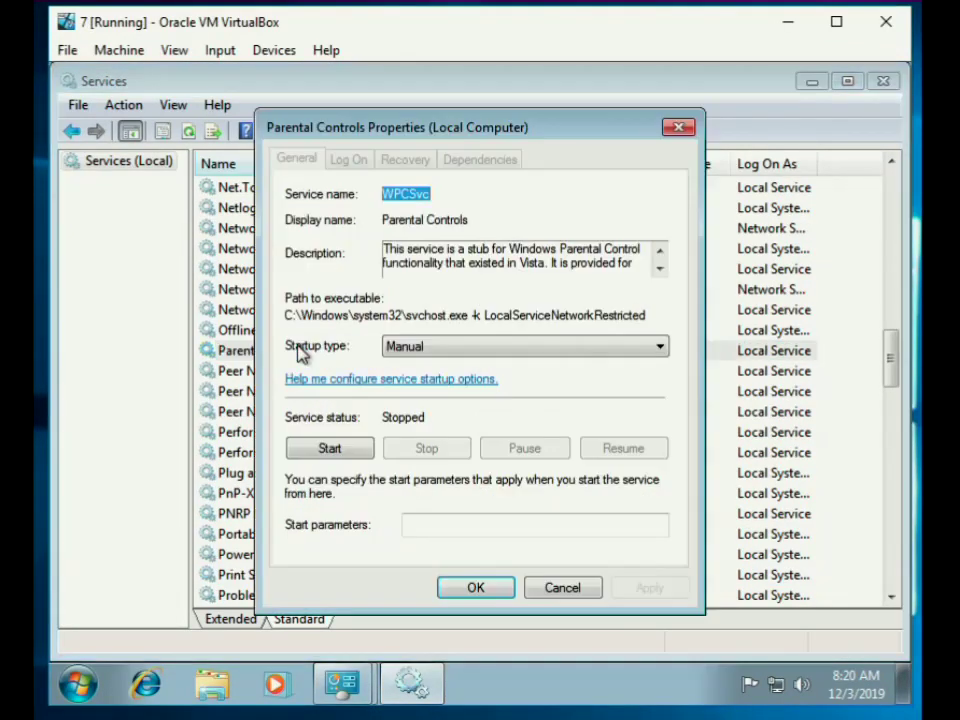
pyautogui.click(443, 348)
pyautogui.click(424, 413)
pyautogui.click(480, 589)
# Set the startup type of the Microsoft .NET Framework NGEN v2.0.50727_X64 service to Disabled.
pyautogui.scroll(3, 418, 410)
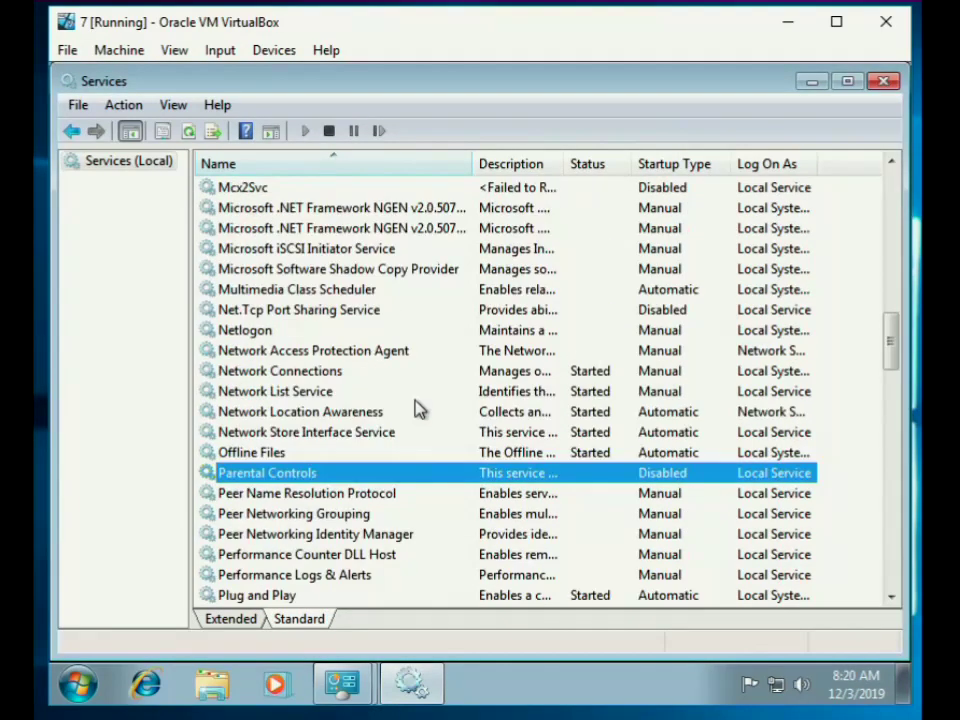
pyautogui.doubleClick(415, 270)
pyautogui.click(414, 347)
pyautogui.click(414, 408)
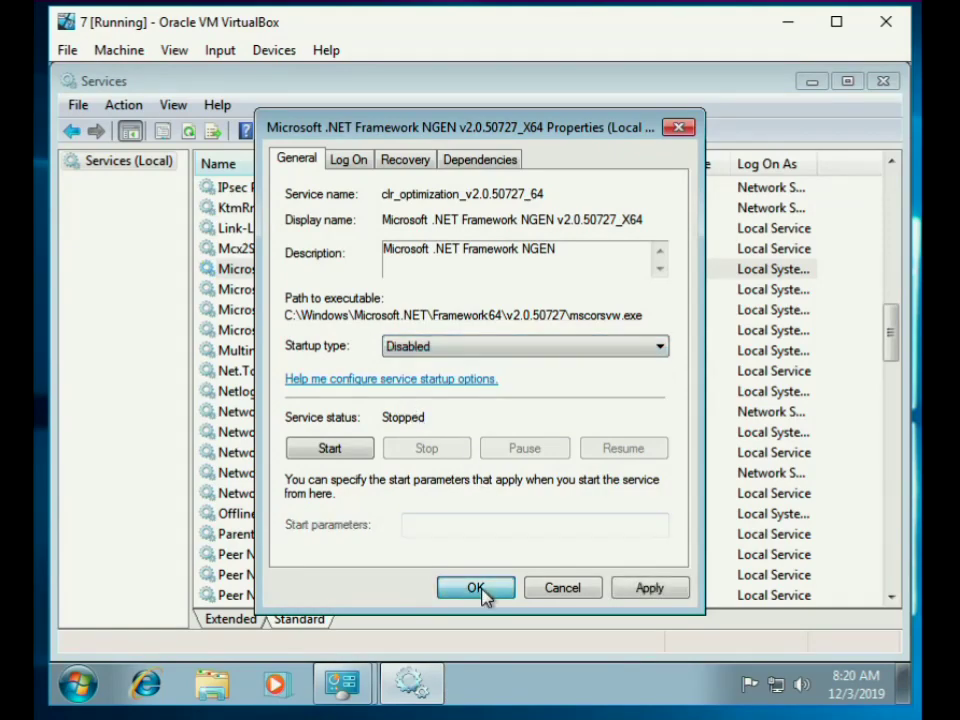
pyautogui.click(476, 587)
# Set the startup type of the Microsoft .NET Framework NGEN v2.0.50727_X86 service to Disabled.
pyautogui.click(392, 292)
pyautogui.doubleClick(392, 292)
pyautogui.click(435, 346)
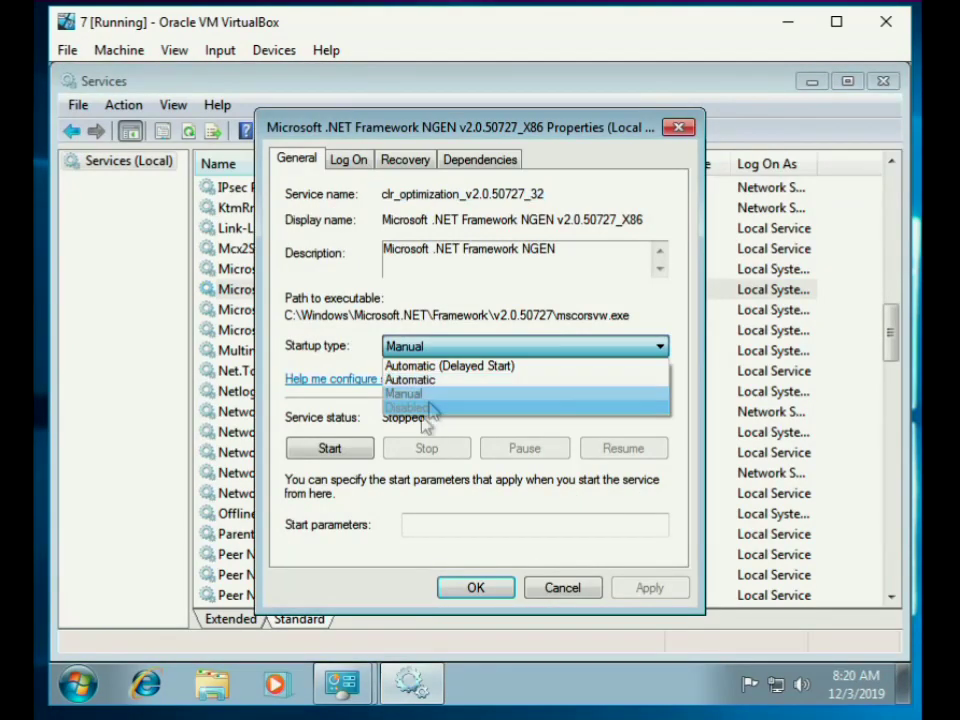
pyautogui.click(424, 408)
pyautogui.click(475, 585)
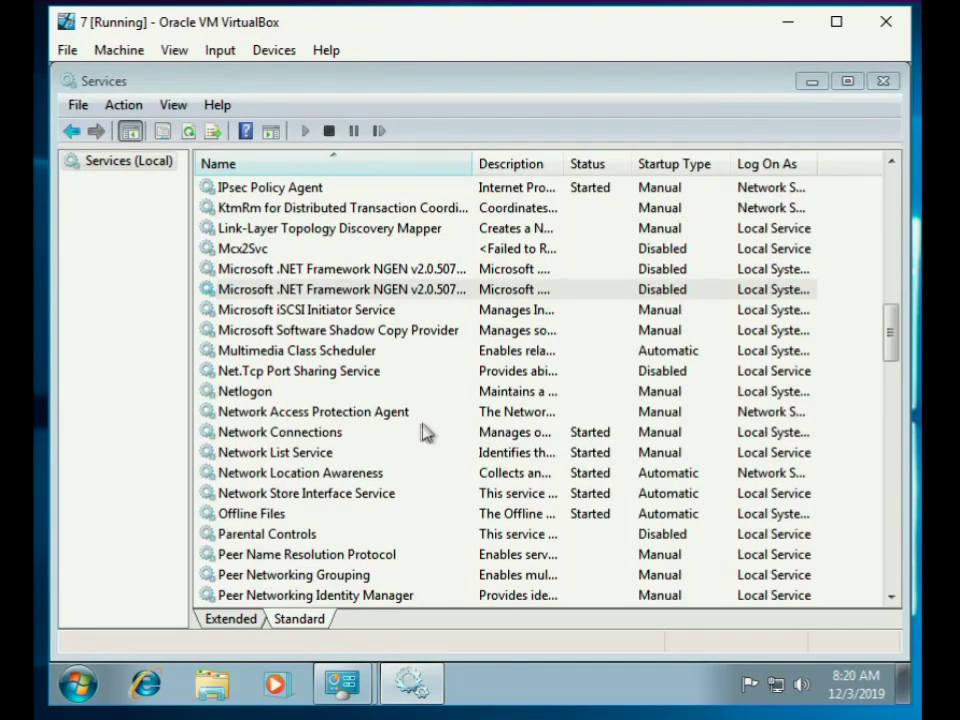
# Set the Distributed Link Tracking Client service's startup type to Disabled and stop the service.
pyautogui.scroll(2, 430, 424)
pyautogui.scroll(1, 435, 422)
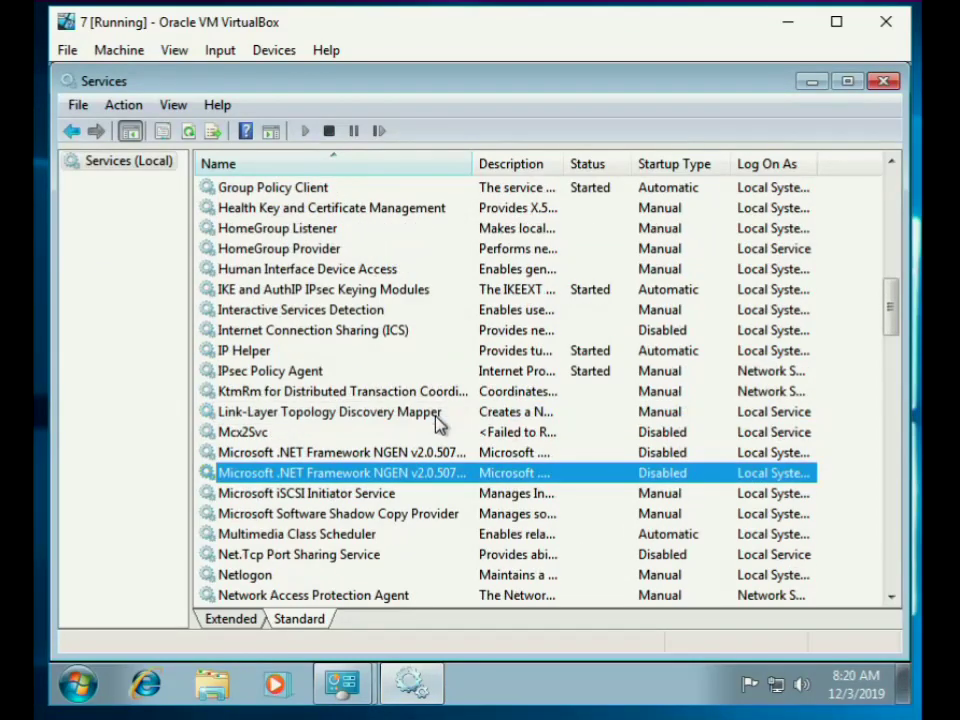
pyautogui.scroll(1, 421, 448)
pyautogui.scroll(1, 421, 448)
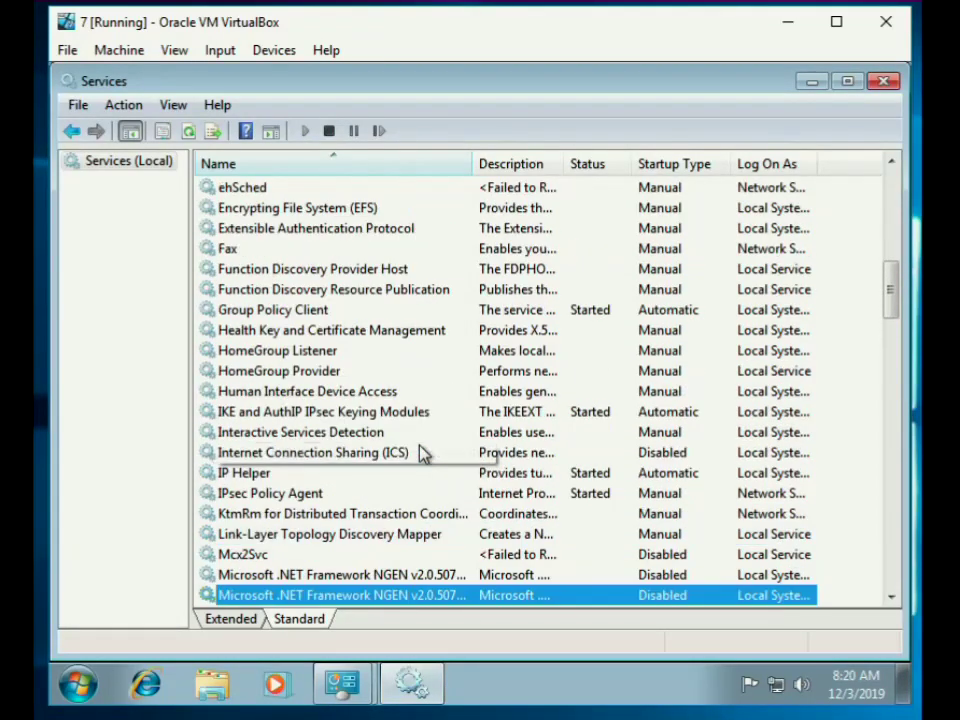
pyautogui.scroll(2, 418, 443)
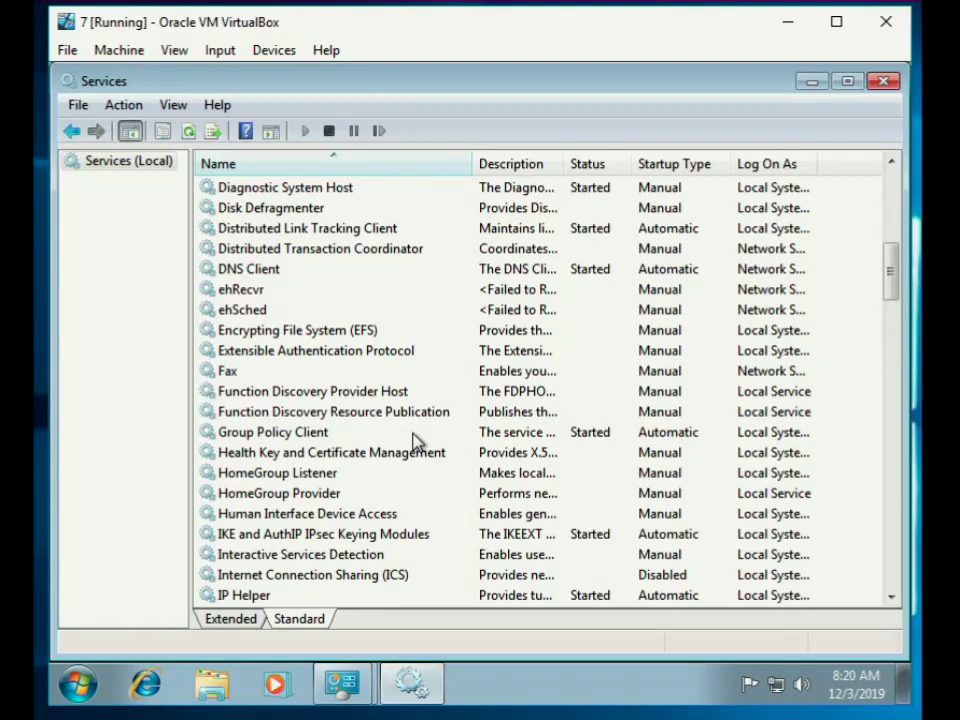
pyautogui.scroll(1, 418, 443)
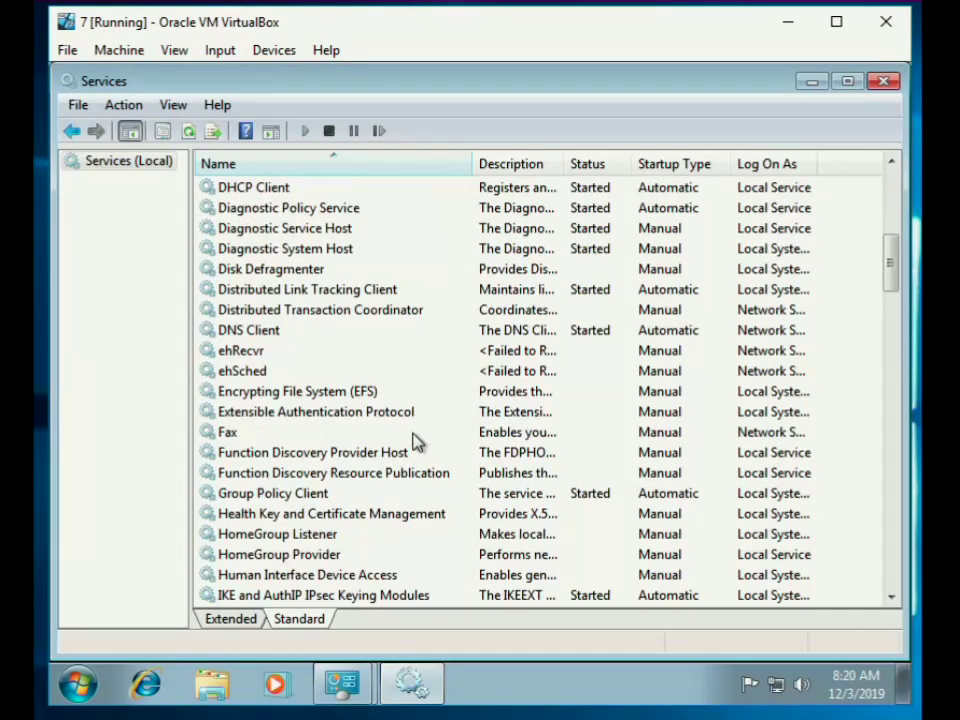
pyautogui.doubleClick(341, 292)
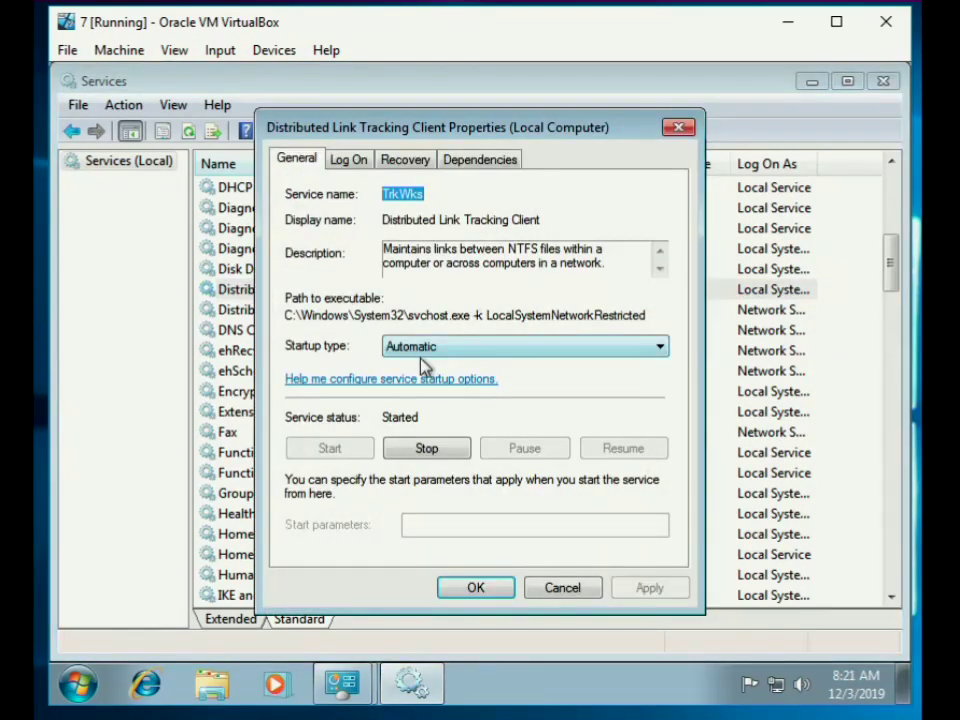
pyautogui.click(432, 352)
pyautogui.click(424, 405)
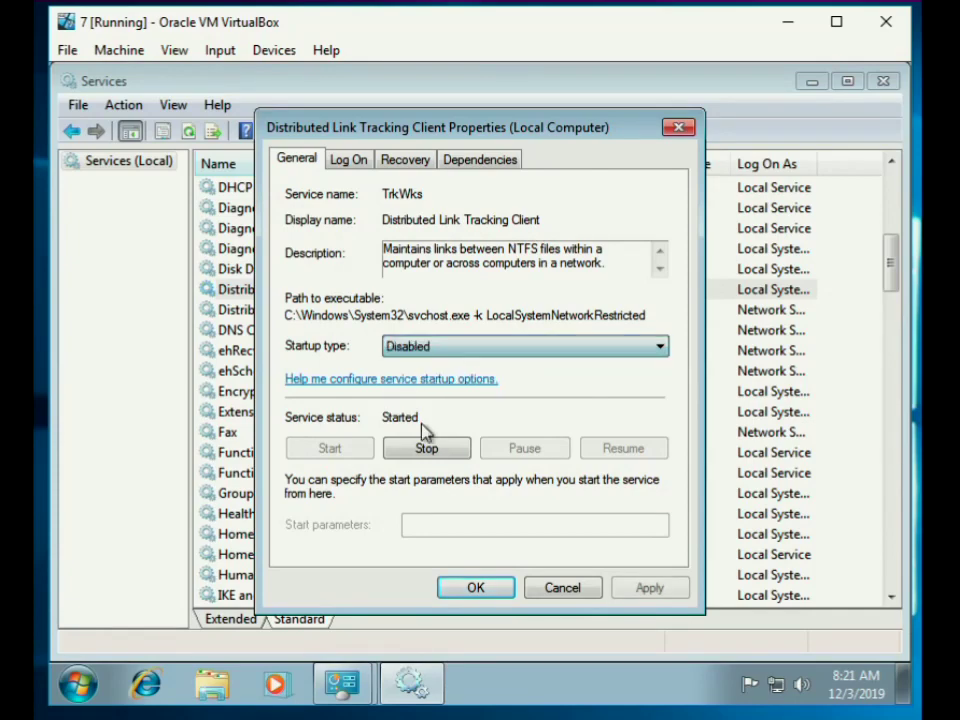
pyautogui.click(427, 448)
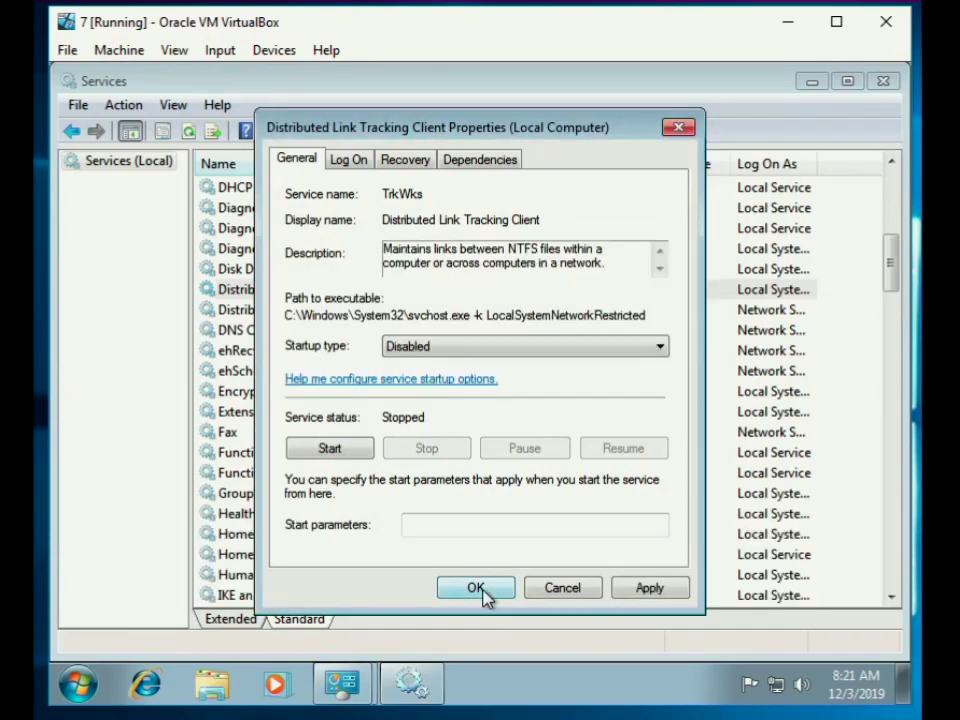
pyautogui.click(480, 588)
# Set the Base Filtering Engine service's startup type to Disabled and stop it together with its dependent services.
pyautogui.scroll(5, 447, 405)
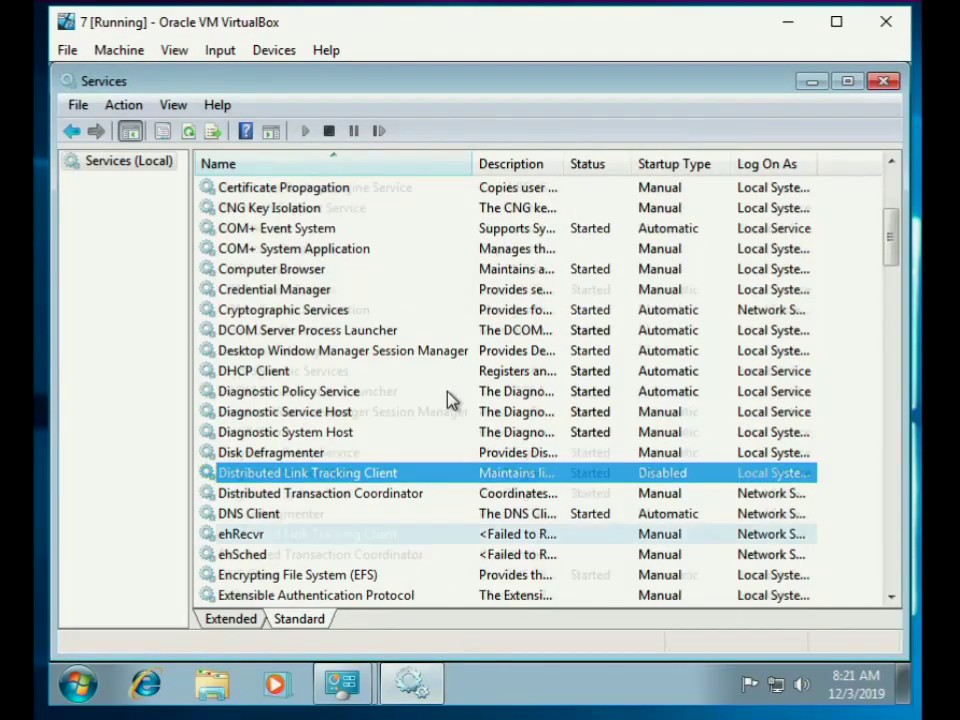
pyautogui.scroll(2, 452, 400)
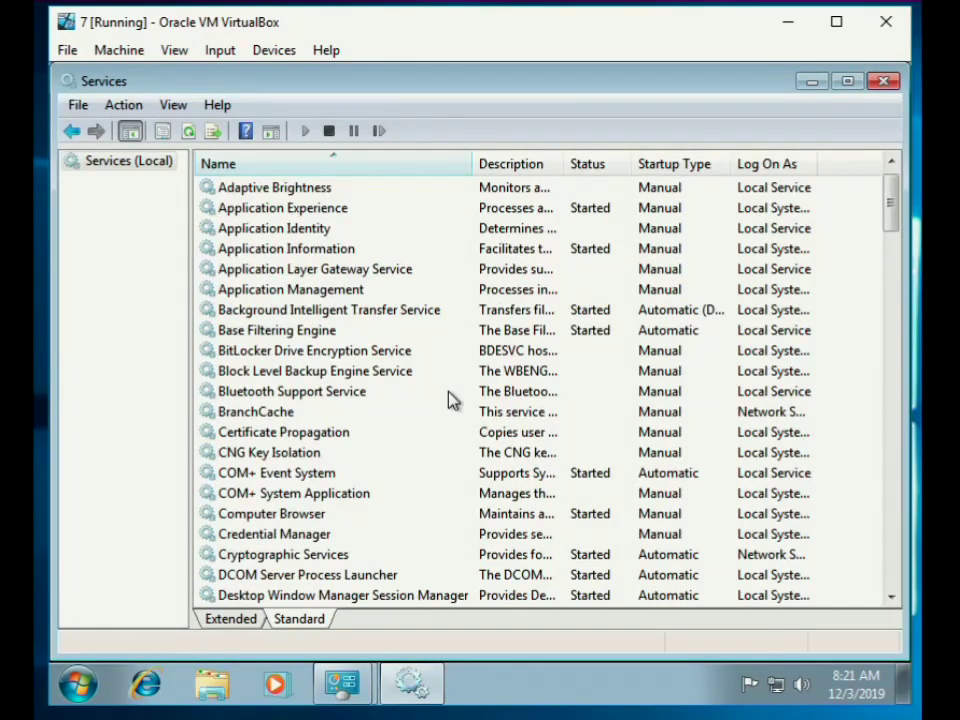
pyautogui.doubleClick(355, 331)
pyautogui.click(458, 346)
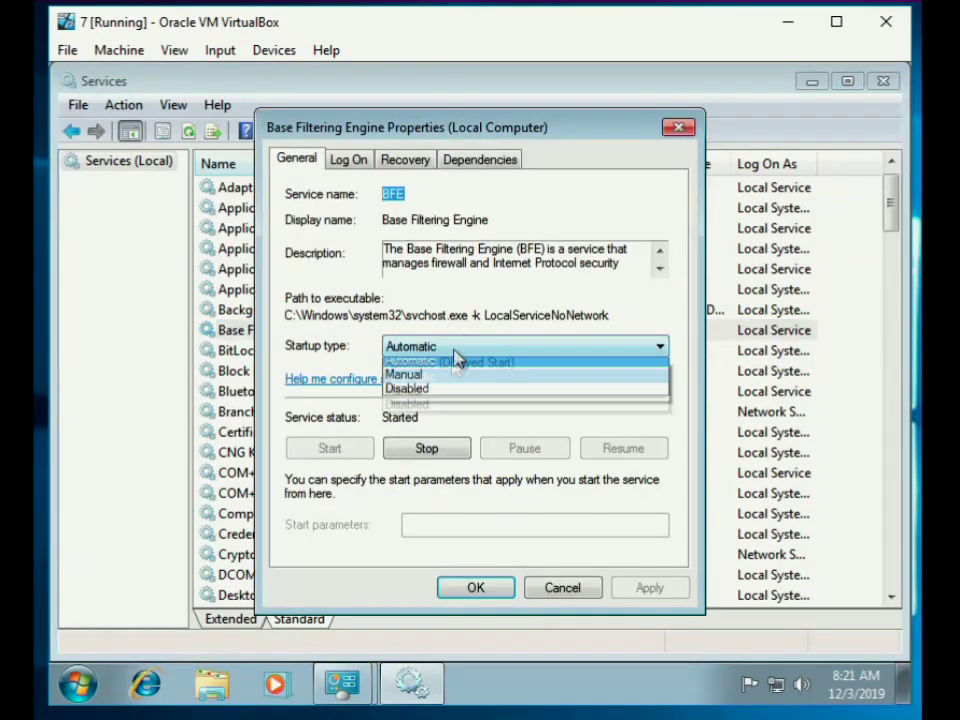
pyautogui.click(418, 410)
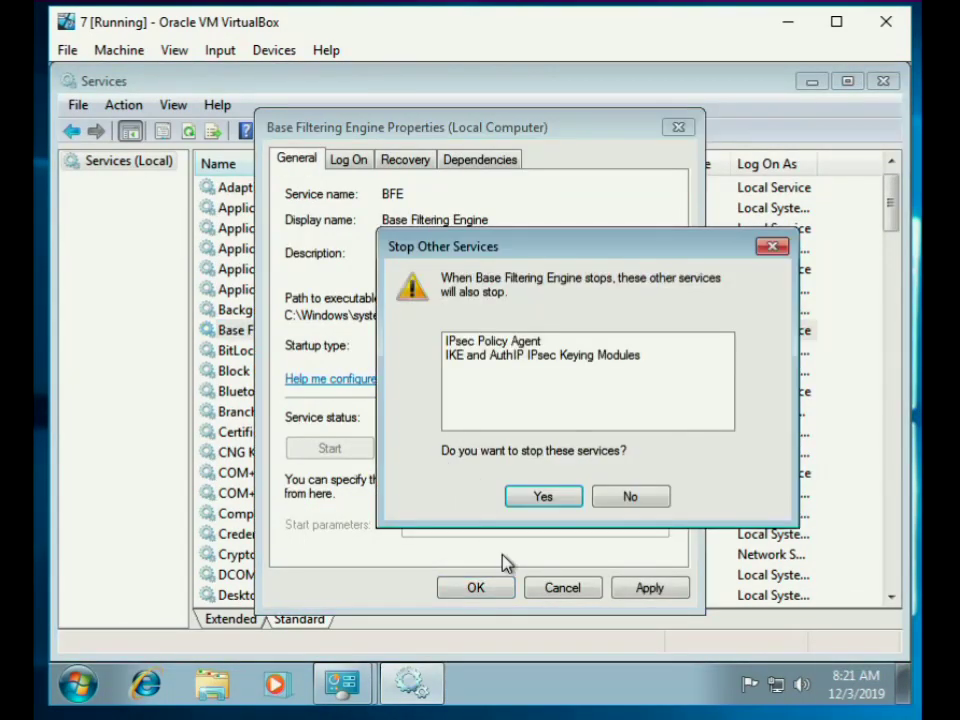
pyautogui.click(541, 496)
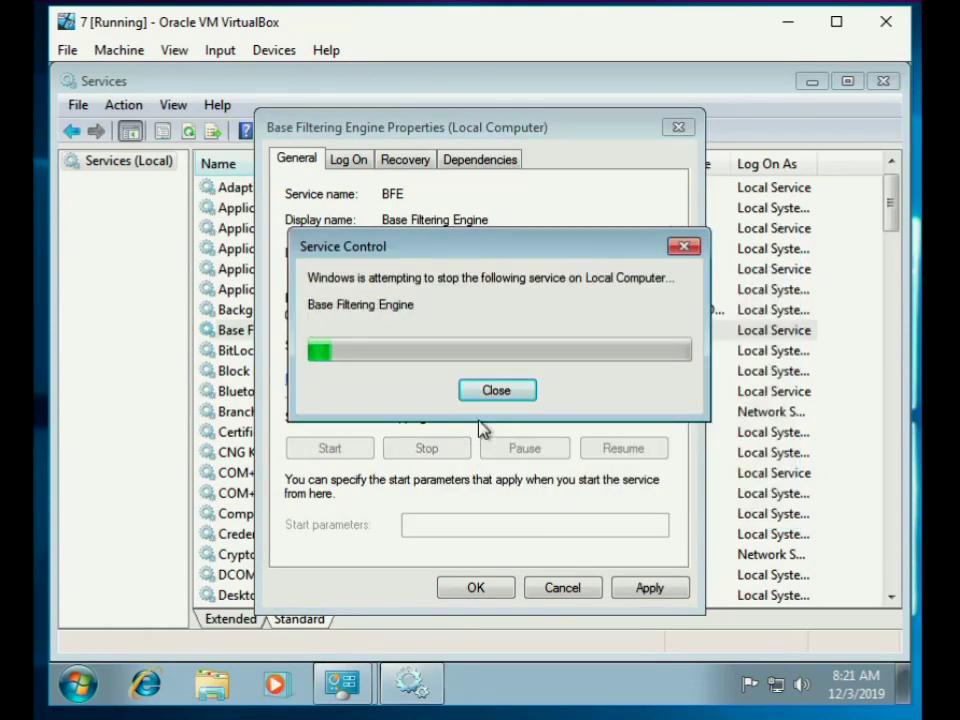
pyautogui.click(471, 588)
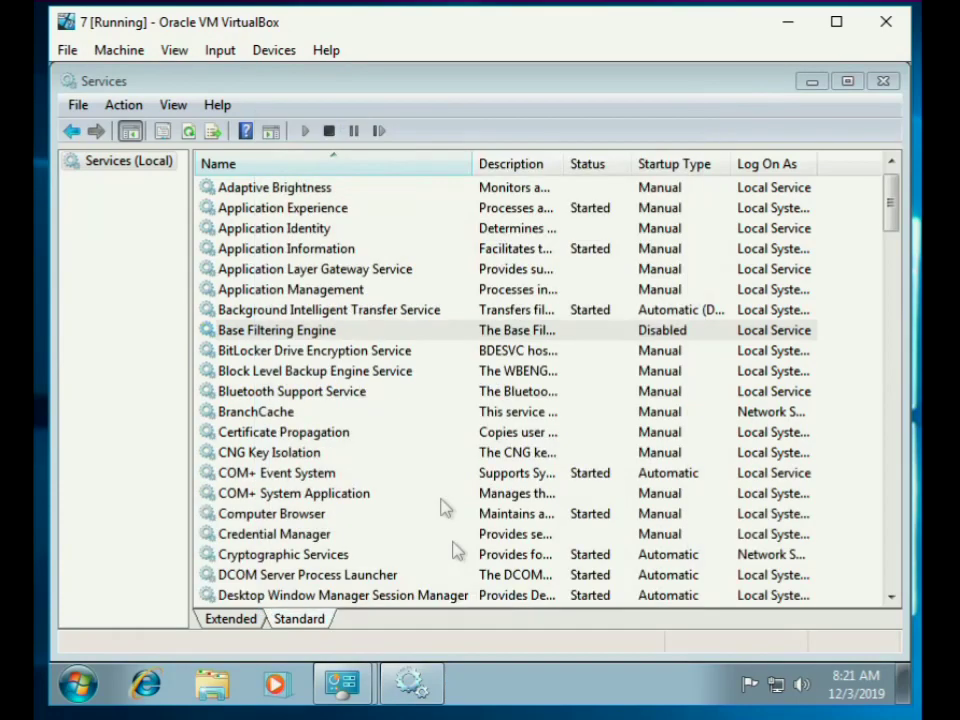
# Close the Services window and the remaining Control Panel windows to return to the desktop.
pyautogui.scroll(1, 414, 440)
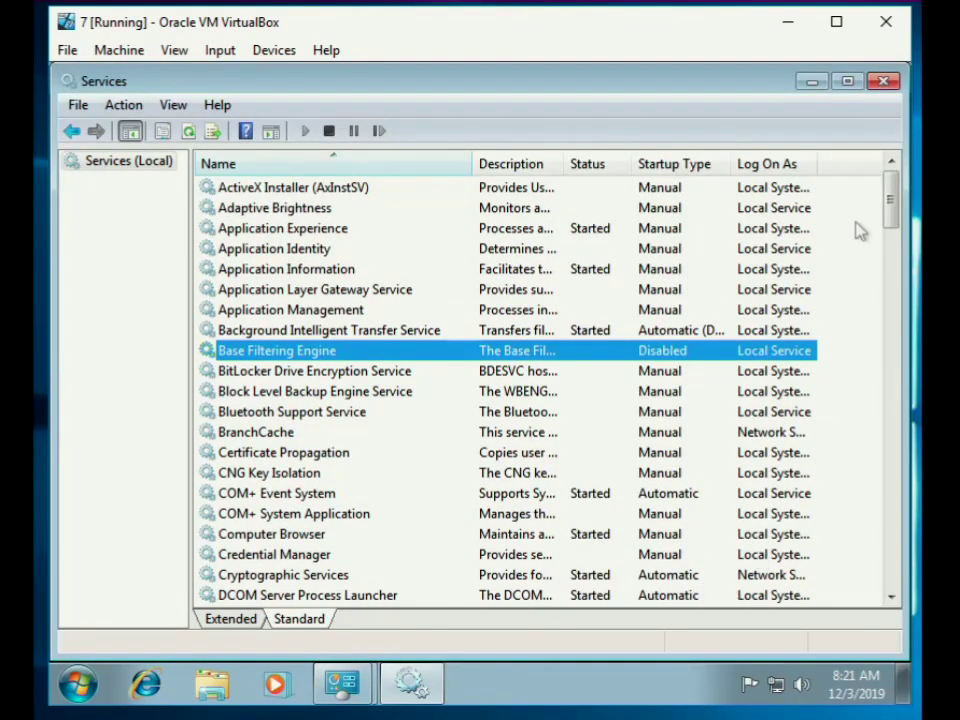
pyautogui.click(883, 82)
pyautogui.click(889, 74)
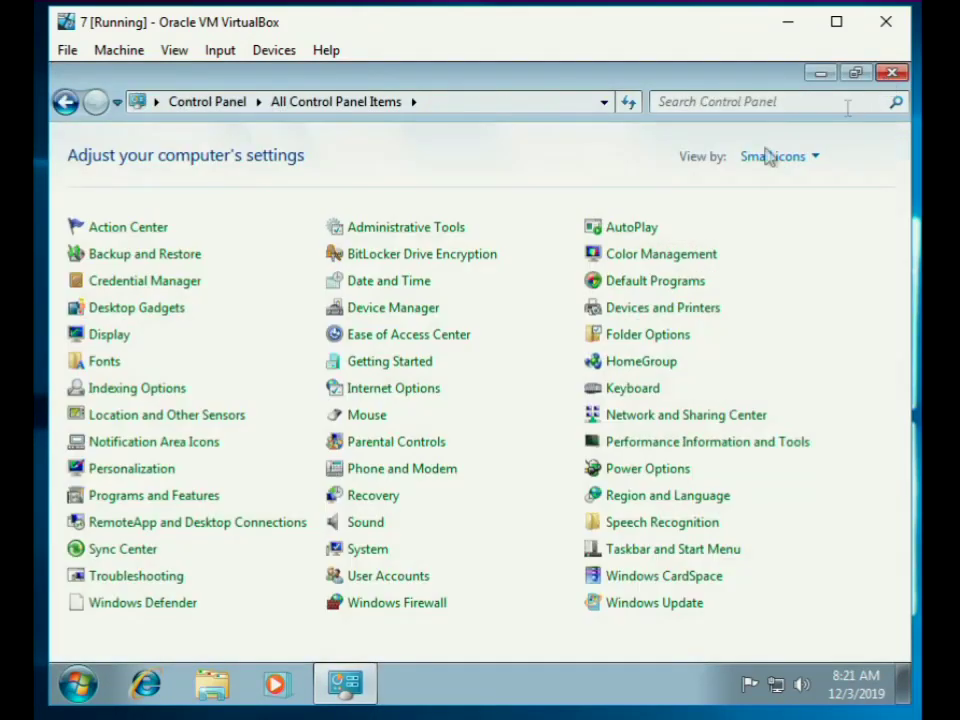
pyautogui.click(891, 73)
# Unpin Windows Media Player, Windows Explorer and Internet Explorer from the taskbar.
pyautogui.rightClick(285, 680)
pyautogui.click(296, 643)
pyautogui.rightClick(212, 684)
pyautogui.click(219, 642)
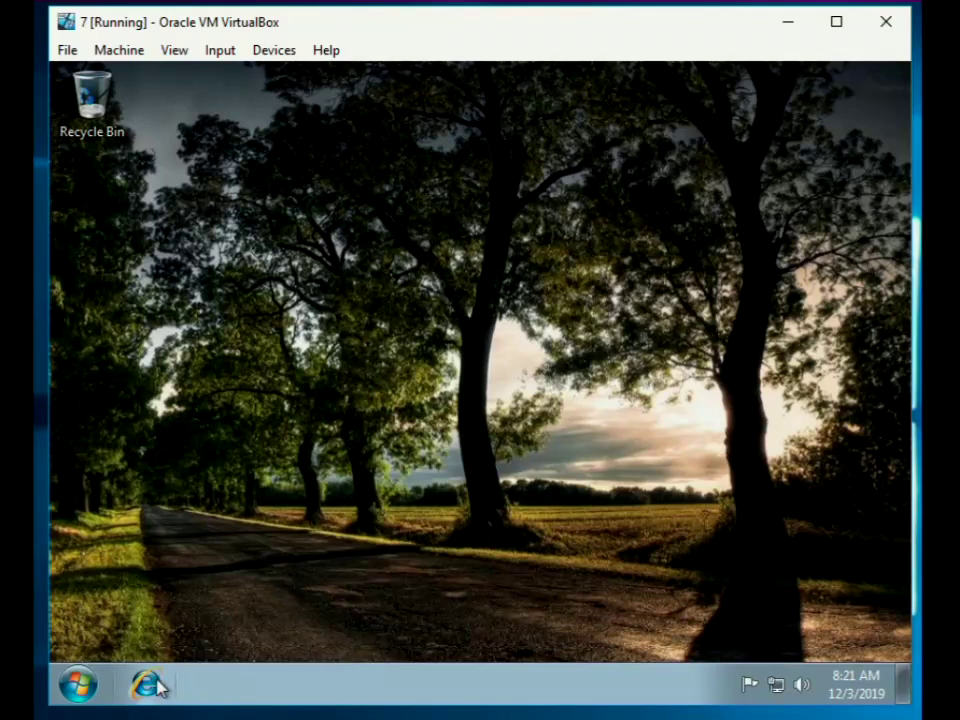
pyautogui.rightClick(160, 684)
pyautogui.click(168, 640)
# Check the desktop's screen resolution settings and close them without changing anything.
pyautogui.rightClick(297, 258)
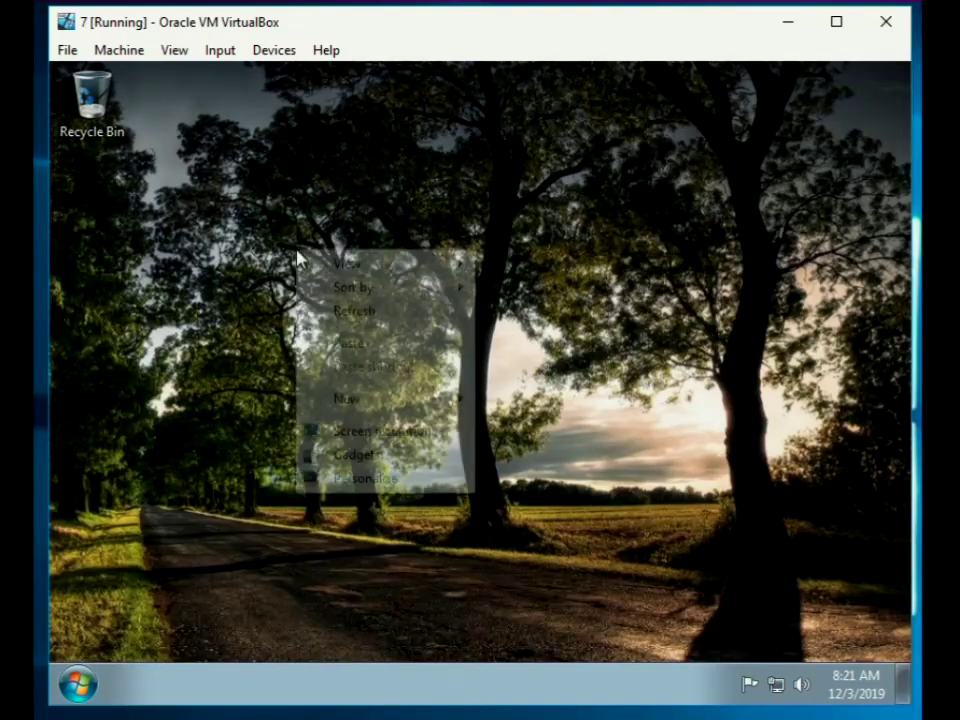
pyautogui.click(390, 431)
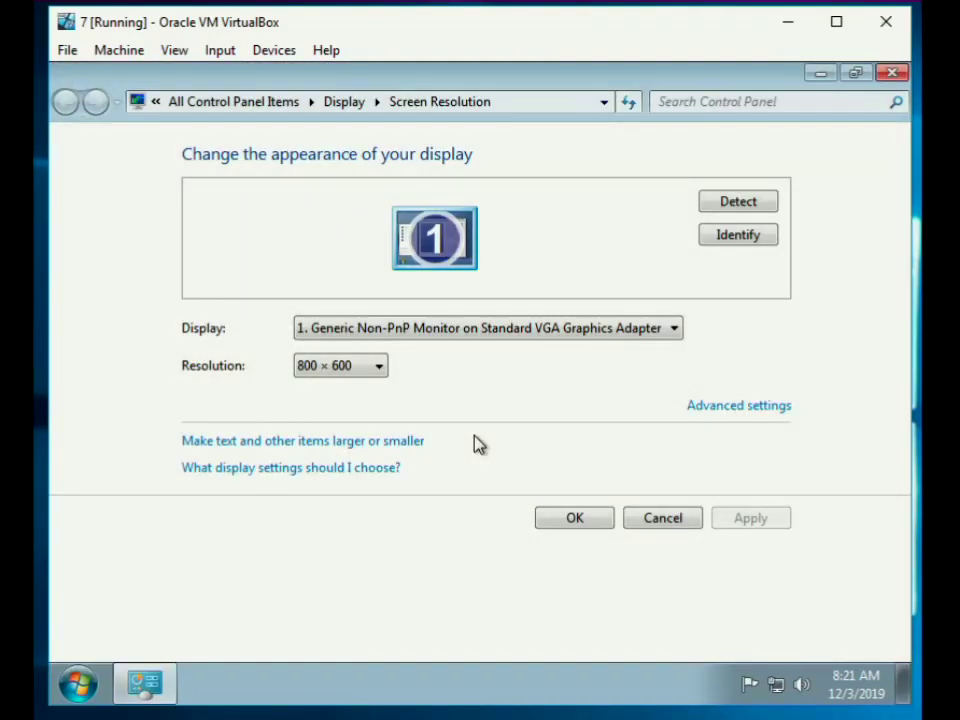
pyautogui.click(570, 520)
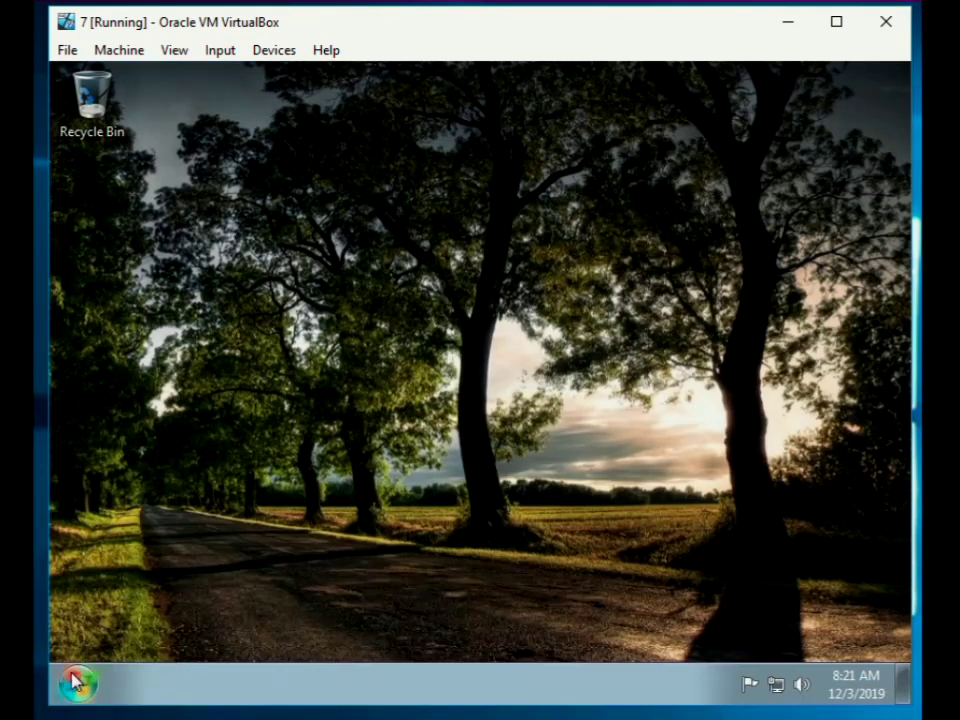
# Restart Windows 7 in the virtual machine.
pyautogui.click(77, 684)
pyautogui.moveTo(425, 628)
pyautogui.click(535, 595)
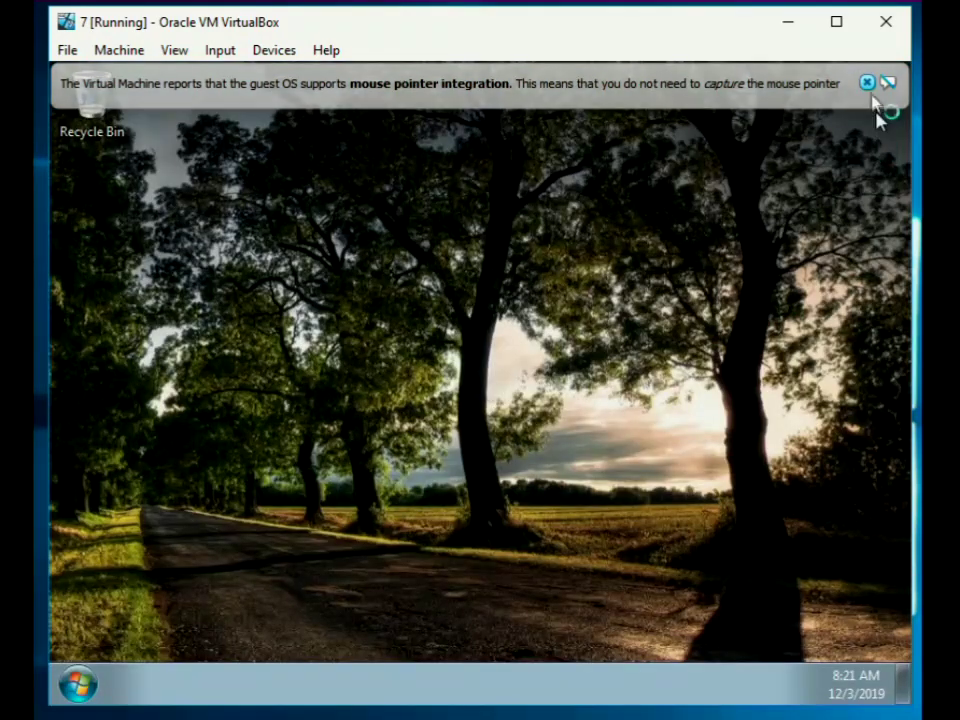
# Dismiss the mouse integration notice, open Computer and go to the network location \\192.168.0.200.
pyautogui.click(867, 83)
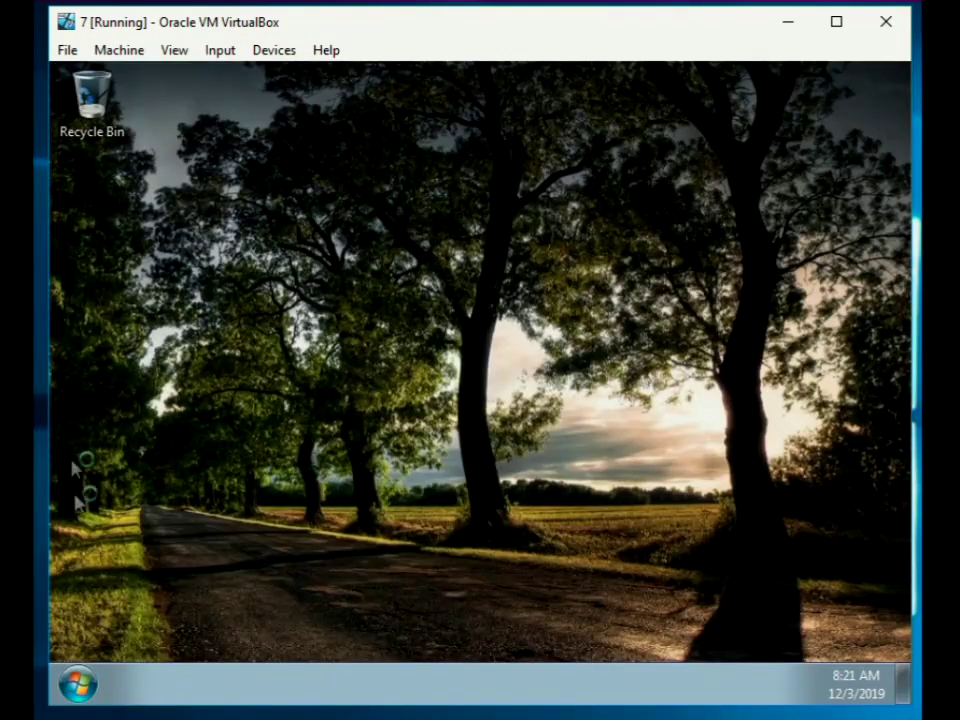
pyautogui.click(78, 683)
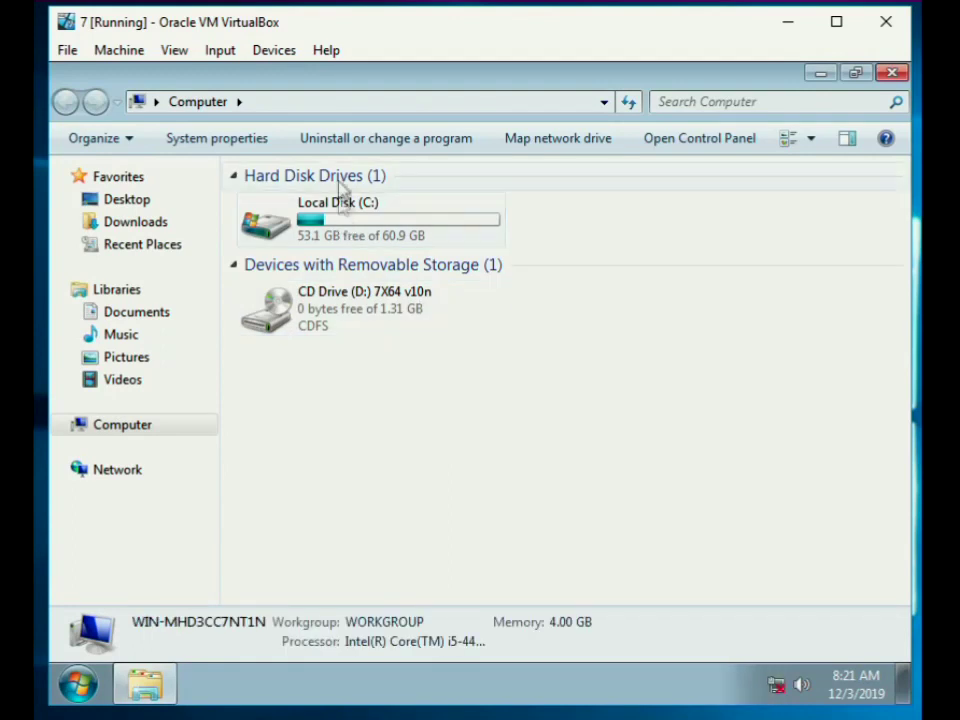
pyautogui.click(311, 103)
pyautogui.write('\\\\')
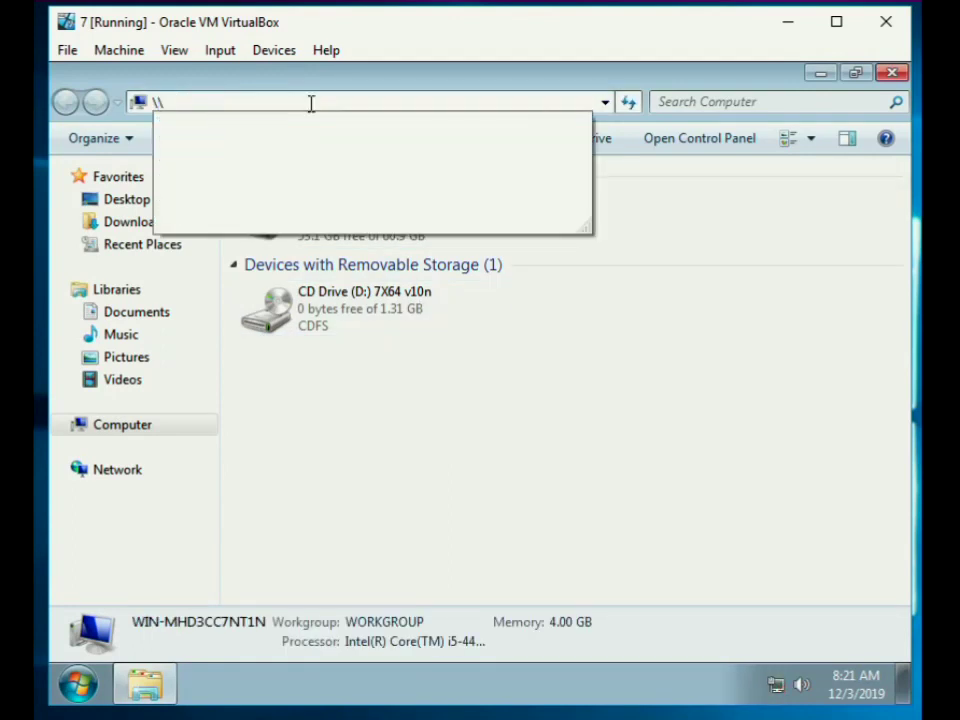
pyautogui.write('192.168.0.200')
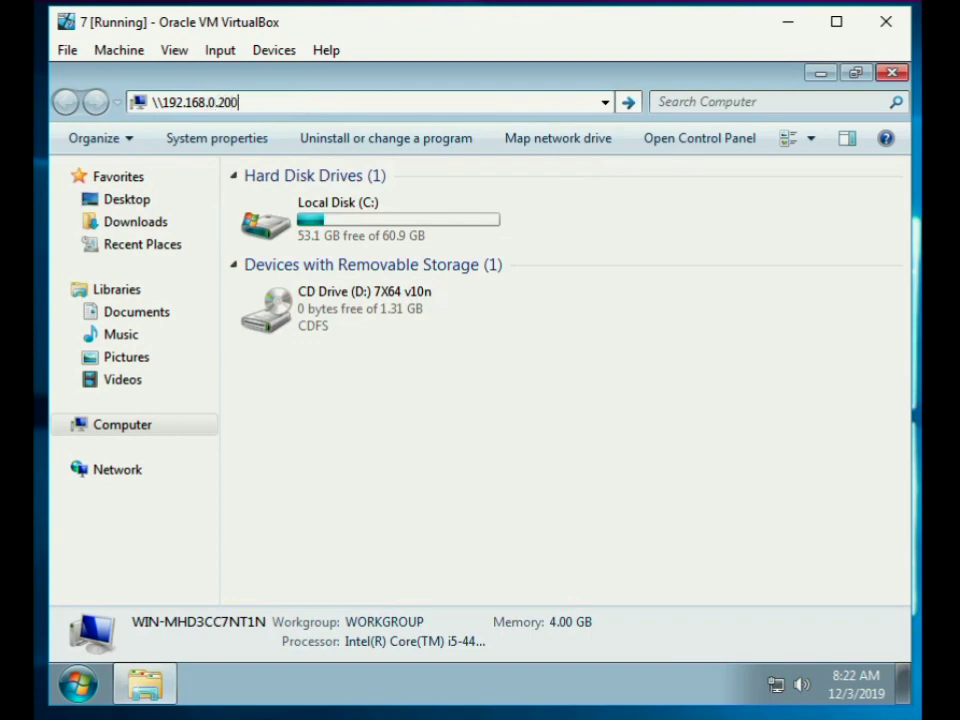
pyautogui.press('Return')
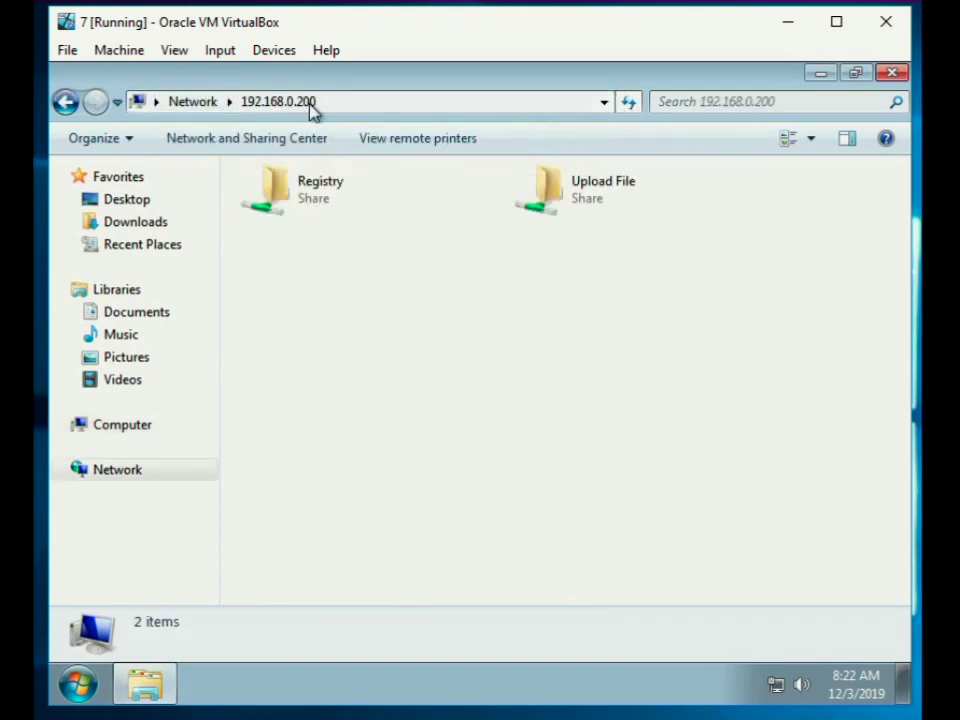
# Copy Upload Tool and Win7-Optimizer from the Upload File share to the desktop, close the folder window and refresh the desktop.
pyautogui.doubleClick(564, 199)
pyautogui.moveTo(424, 81); pyautogui.dragTo(573, 104)
pyautogui.click(447, 228)
pyautogui.keyDown('shift'); pyautogui.click(449, 251); pyautogui.keyUp('shift')
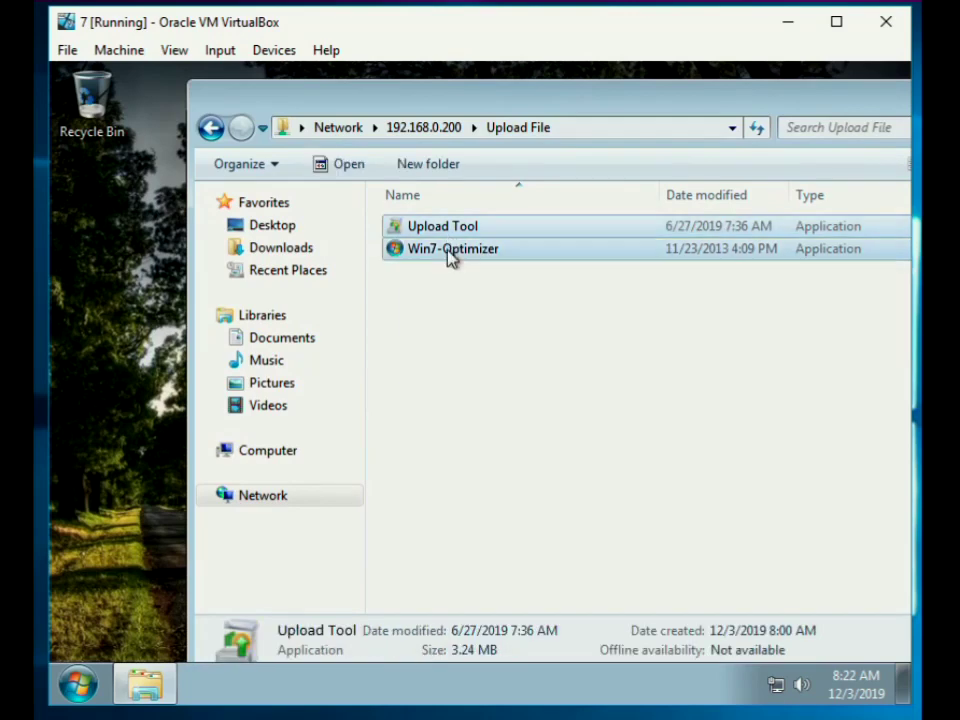
pyautogui.moveTo(449, 251); pyautogui.dragTo(114, 249)
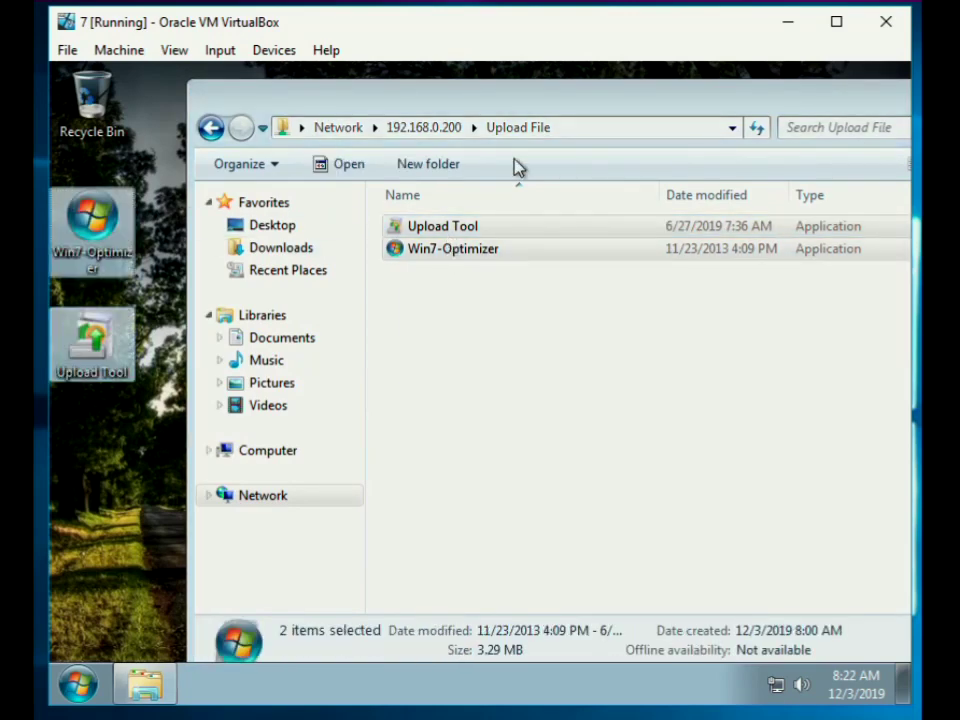
pyautogui.moveTo(573, 100); pyautogui.dragTo(456, 167)
pyautogui.click(793, 159)
pyautogui.rightClick(463, 227)
pyautogui.click(499, 286)
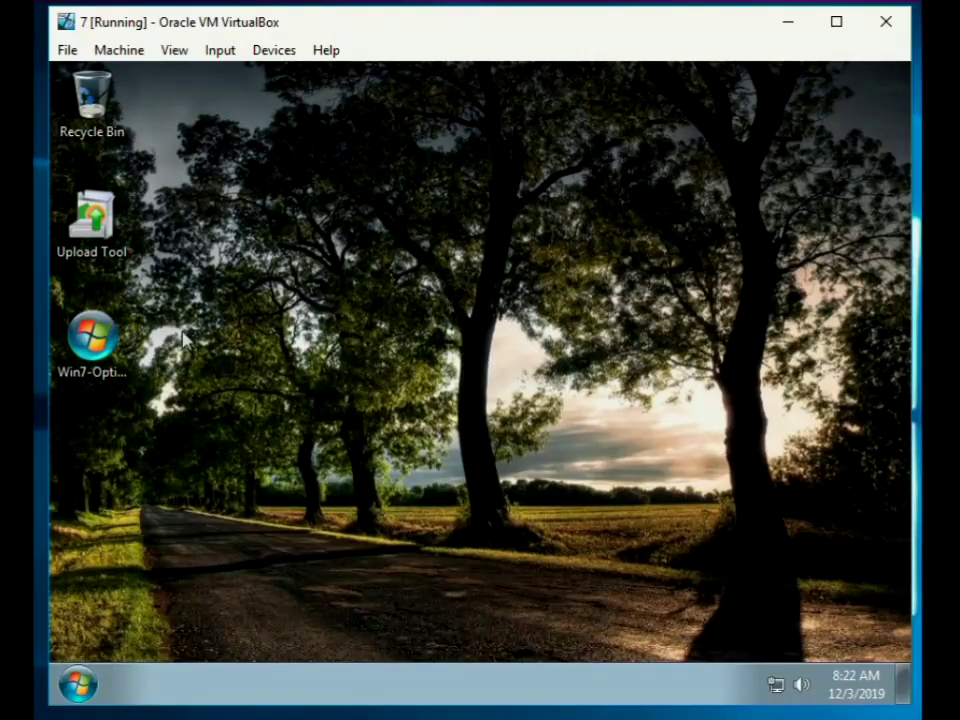
# Run Win7-Optimizer through to completion and permanently delete its file from the desktop.
pyautogui.doubleClick(93, 337)
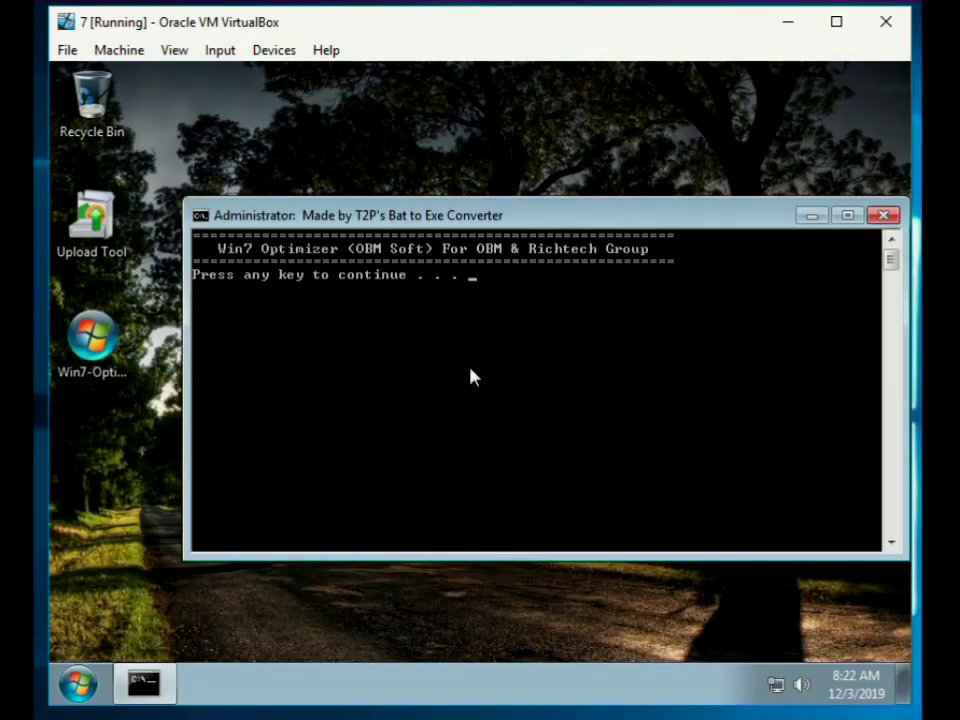
pyautogui.press('Return')
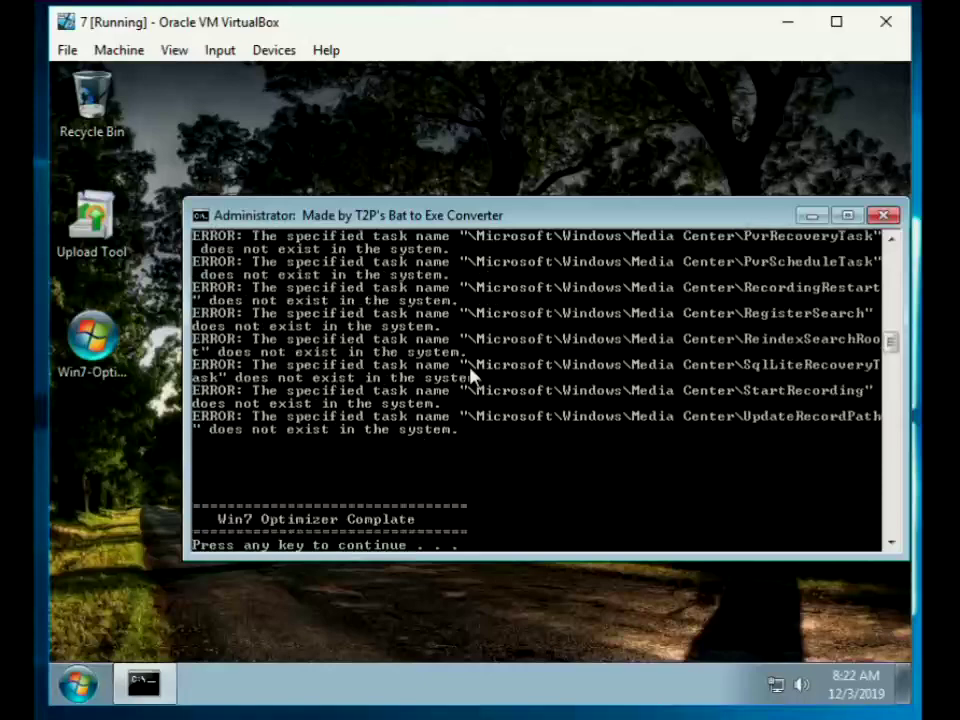
pyautogui.press('Return')
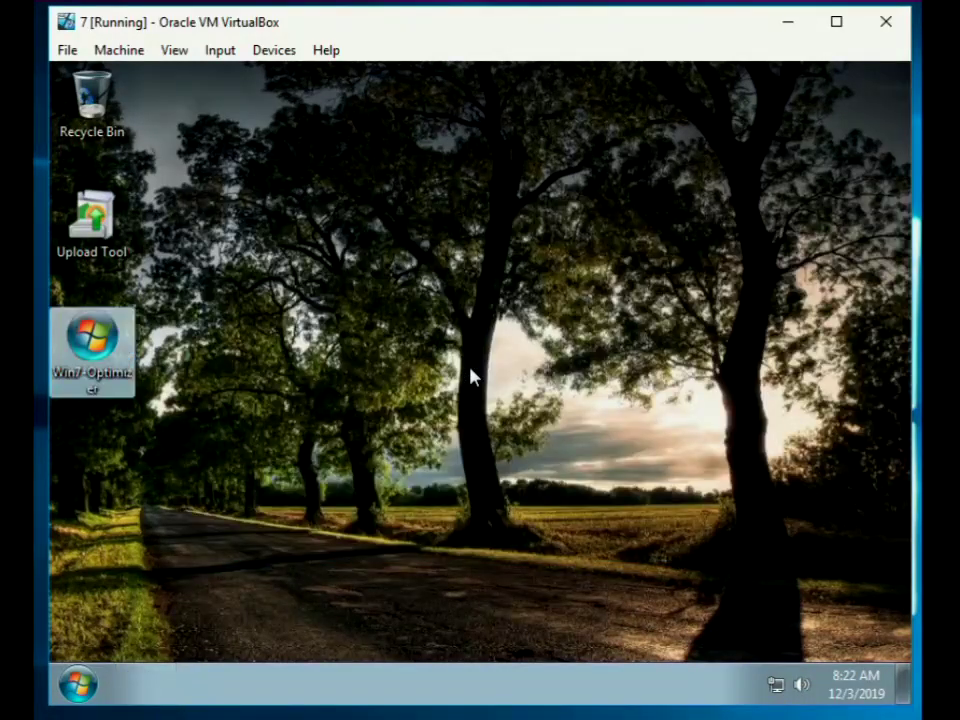
pyautogui.rightClick(388, 336)
pyautogui.click(435, 398)
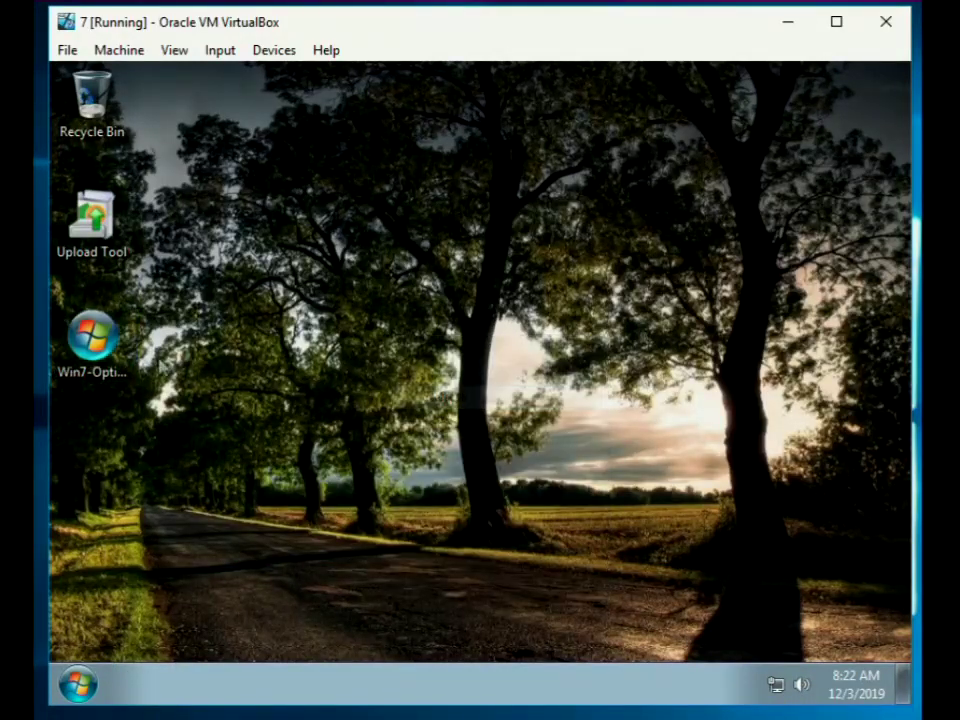
pyautogui.hotkey('shift', 'Delete')
pyautogui.press('Return')
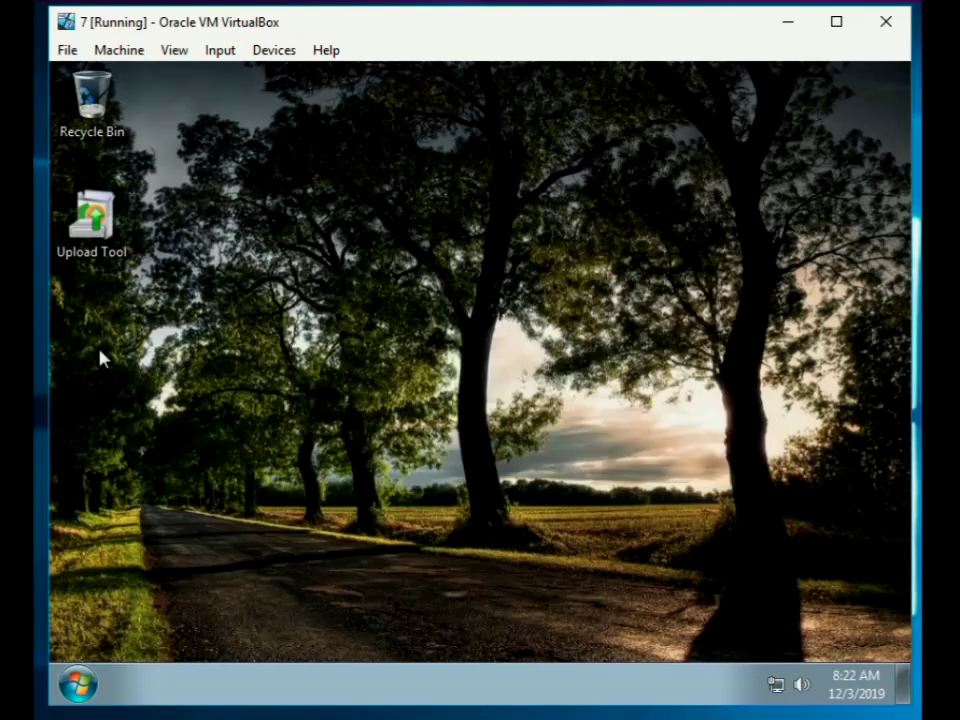
# Install Upload Tool by accepting the licence agreement, and finish the setup with an immediate restart.
pyautogui.doubleClick(75, 203)
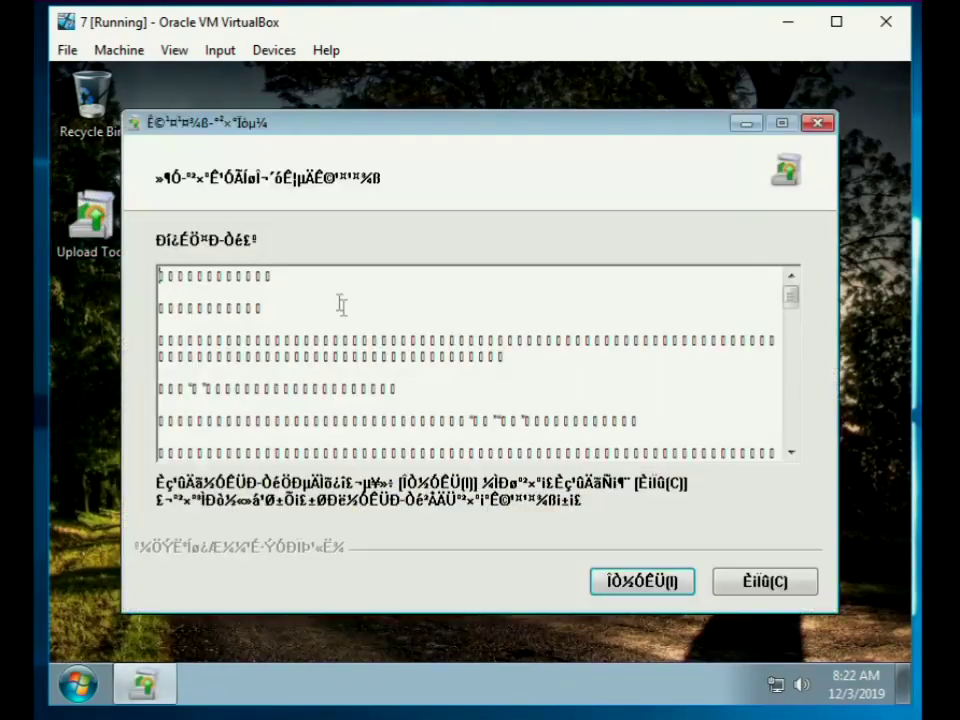
pyautogui.click(632, 582)
pyautogui.click(632, 582)
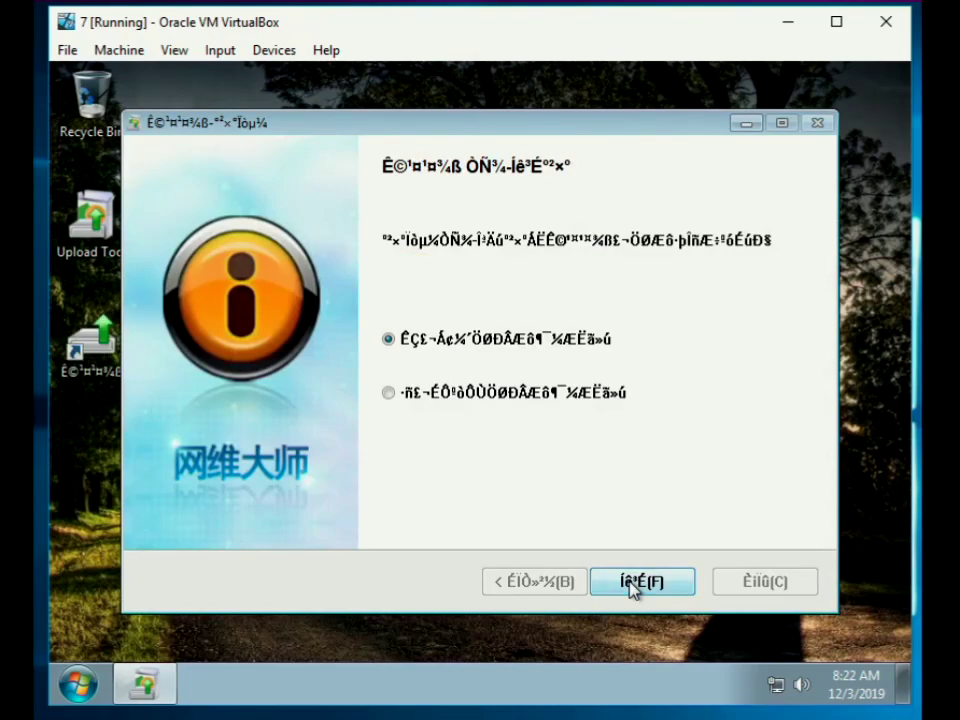
pyautogui.click(640, 582)
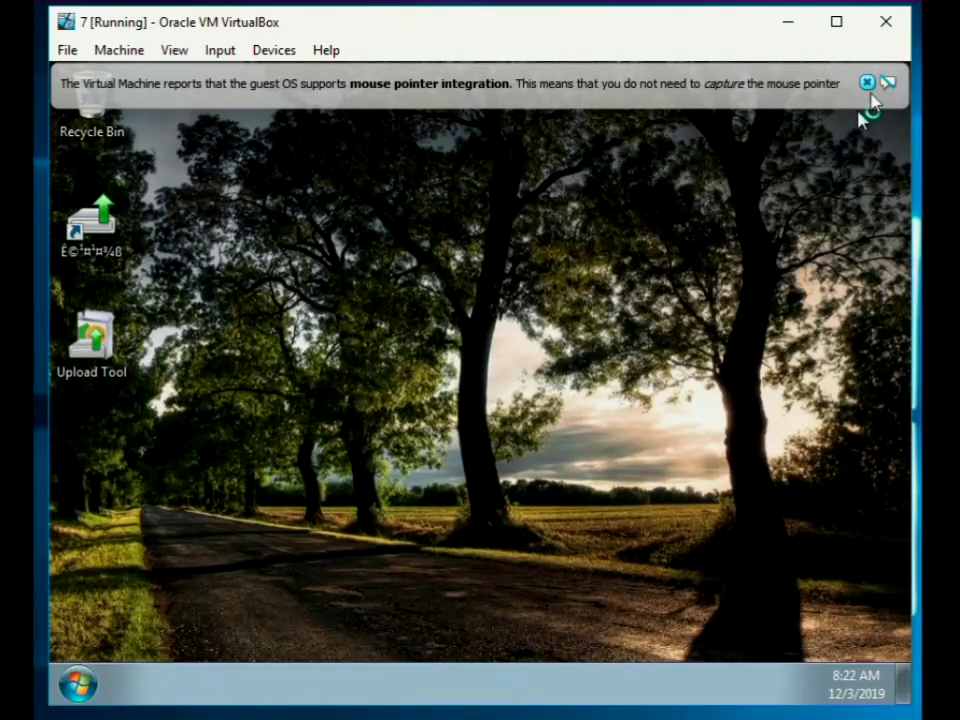
# Dismiss the mouse integration notice and permanently delete the Upload Tool installer from the desktop.
pyautogui.click(867, 82)
pyautogui.click(80, 336)
pyautogui.hotkey('shift', 'Delete')
pyautogui.press('Return')
# Open the installed tool's file location from its desktop shortcut, set Language=en in the config file and save it.
pyautogui.rightClick(87, 237)
pyautogui.click(135, 288)
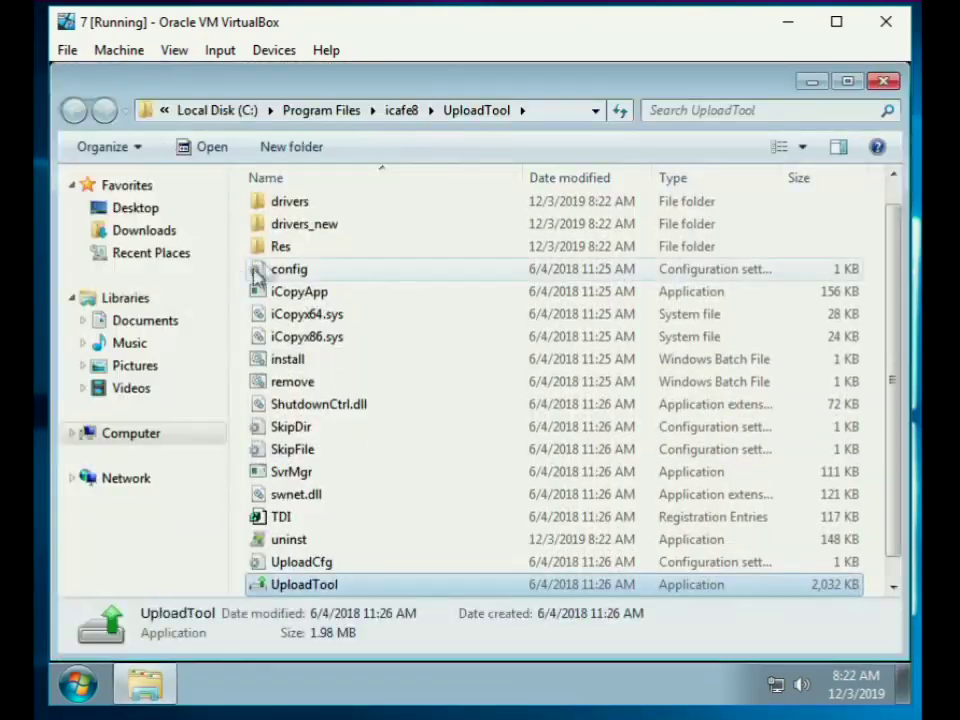
pyautogui.doubleClick(288, 271)
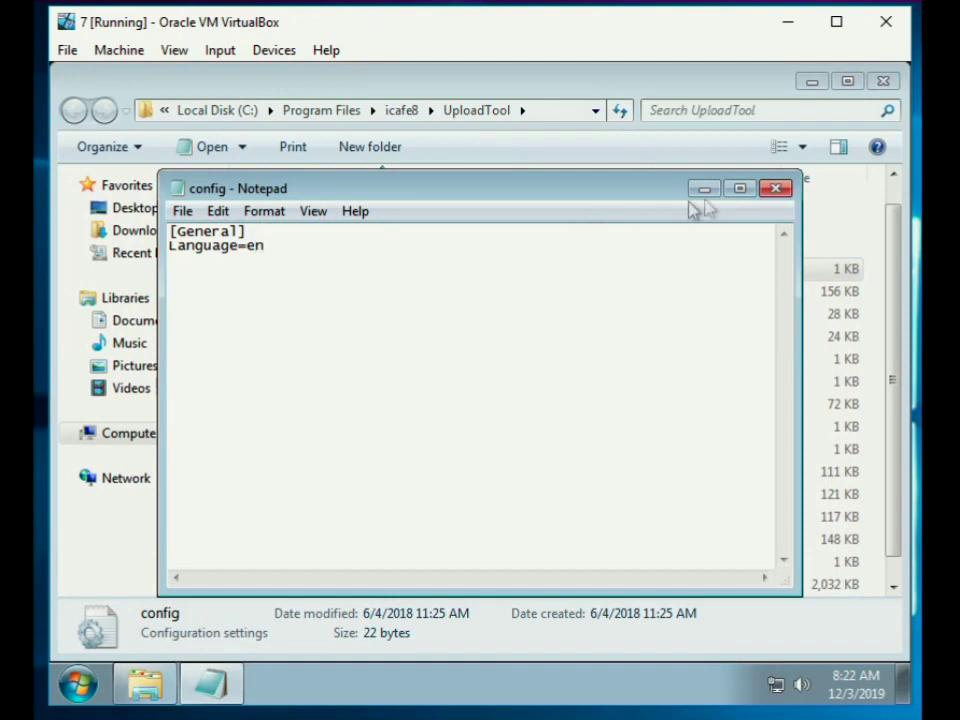
pyautogui.click(775, 188)
pyautogui.click(431, 386)
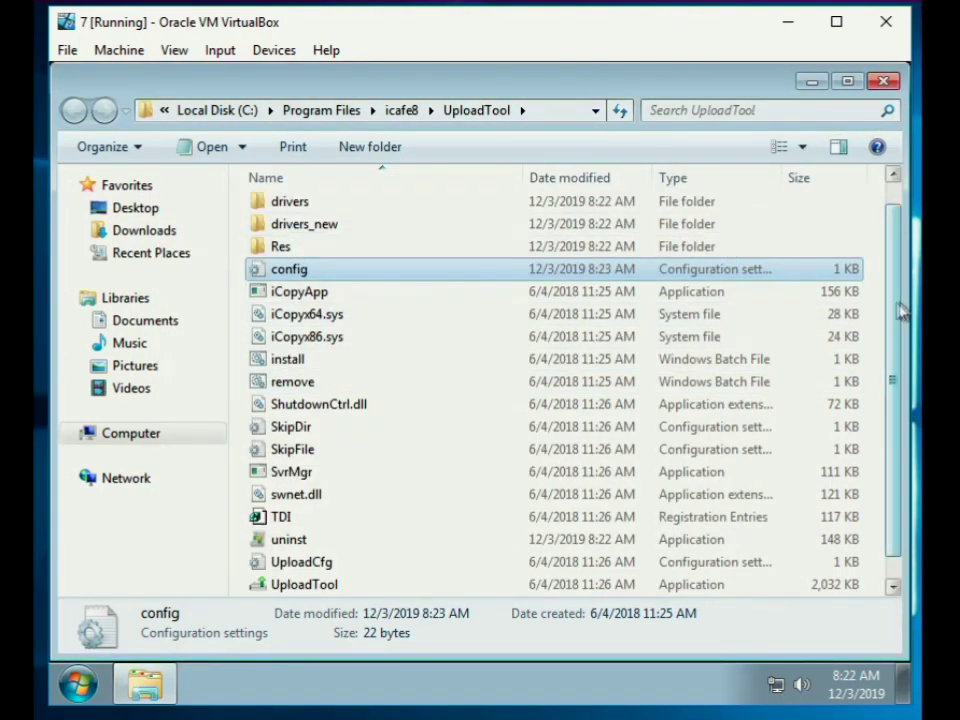
# Create a desktop shortcut to the UploadTool application and close the folder window.
pyautogui.scroll(-1, 898, 380)
pyautogui.click(330, 568)
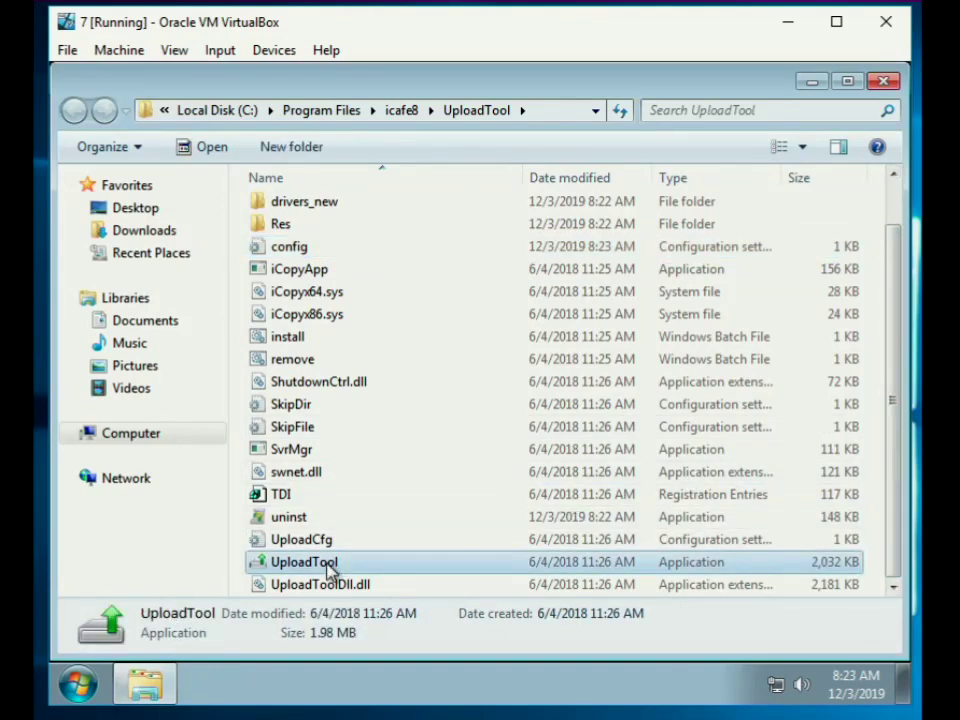
pyautogui.rightClick(345, 563)
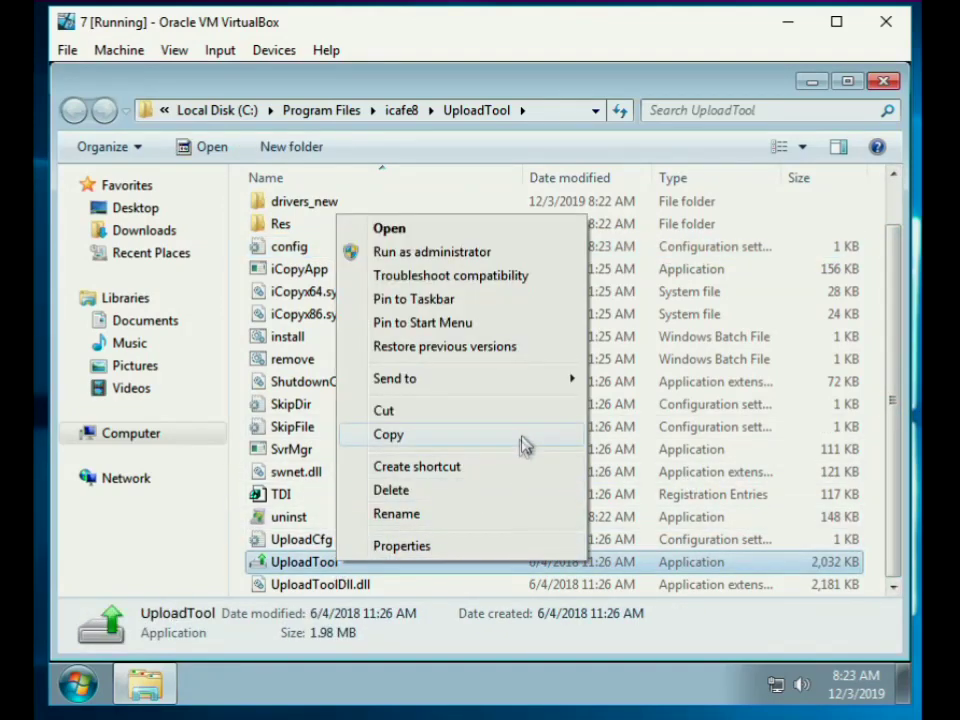
pyautogui.moveTo(546, 380)
pyautogui.click(634, 403)
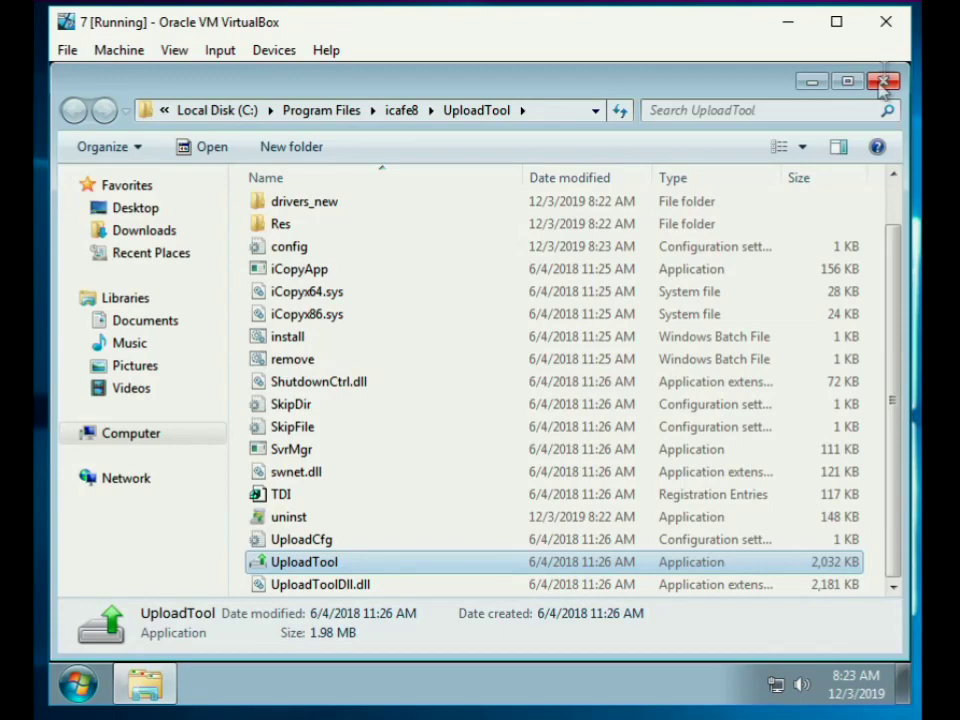
pyautogui.hotkey('alt', 'F4')
# Delete the original shortcut with the garbled name from the desktop.
pyautogui.click(122, 245)
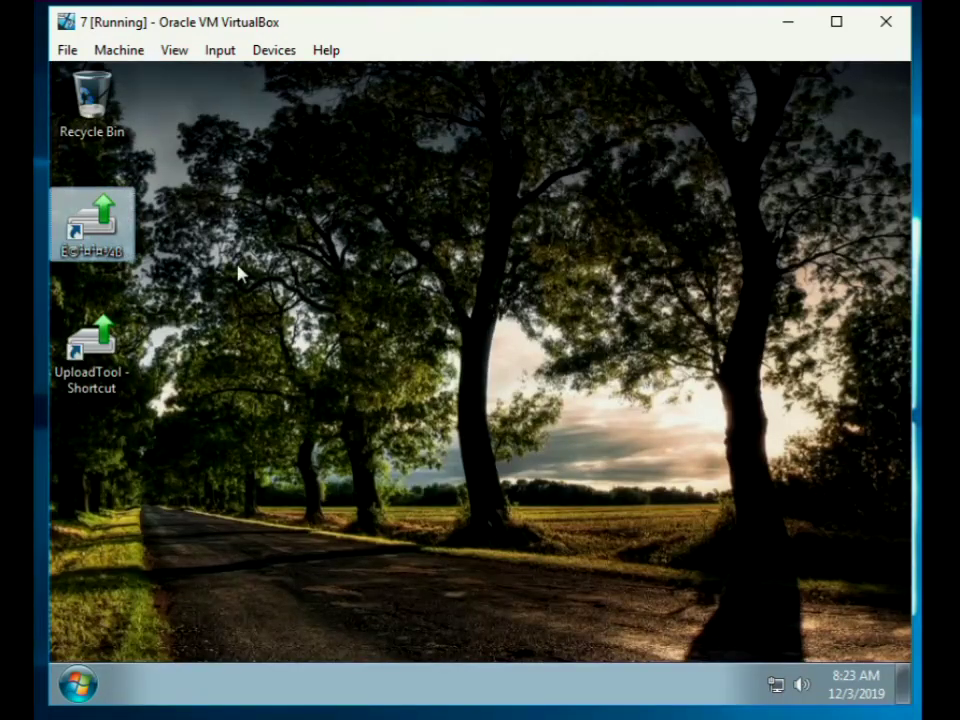
pyautogui.press('Delete')
pyautogui.press('Return')
pyautogui.click(75, 688)
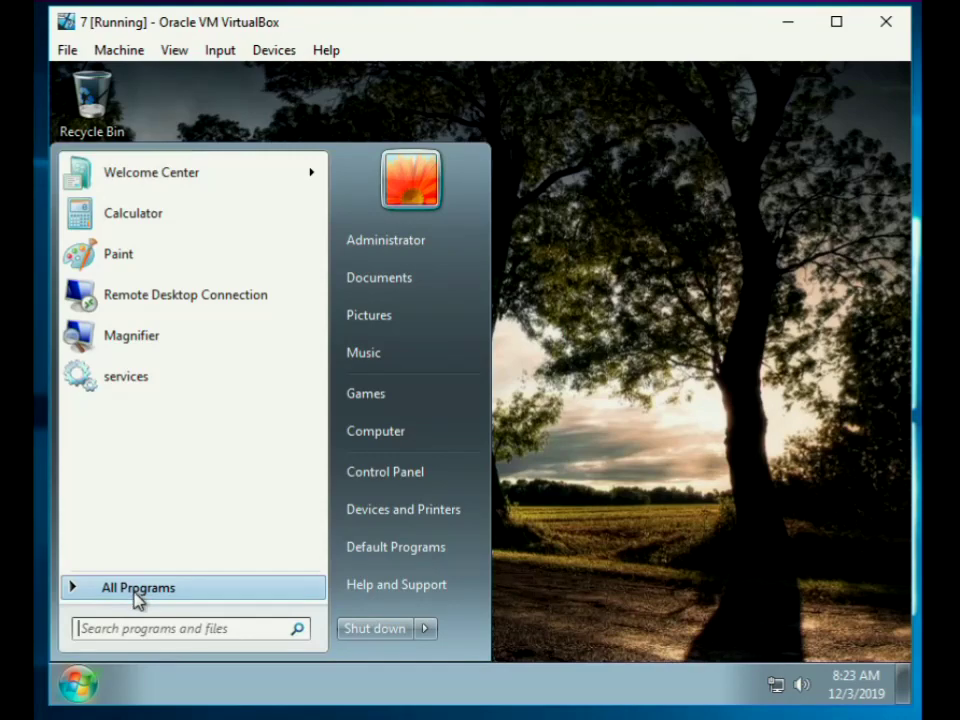
pyautogui.click(535, 275)
pyautogui.click(100, 235)
pyautogui.rightClick(133, 242)
pyautogui.click(160, 544)
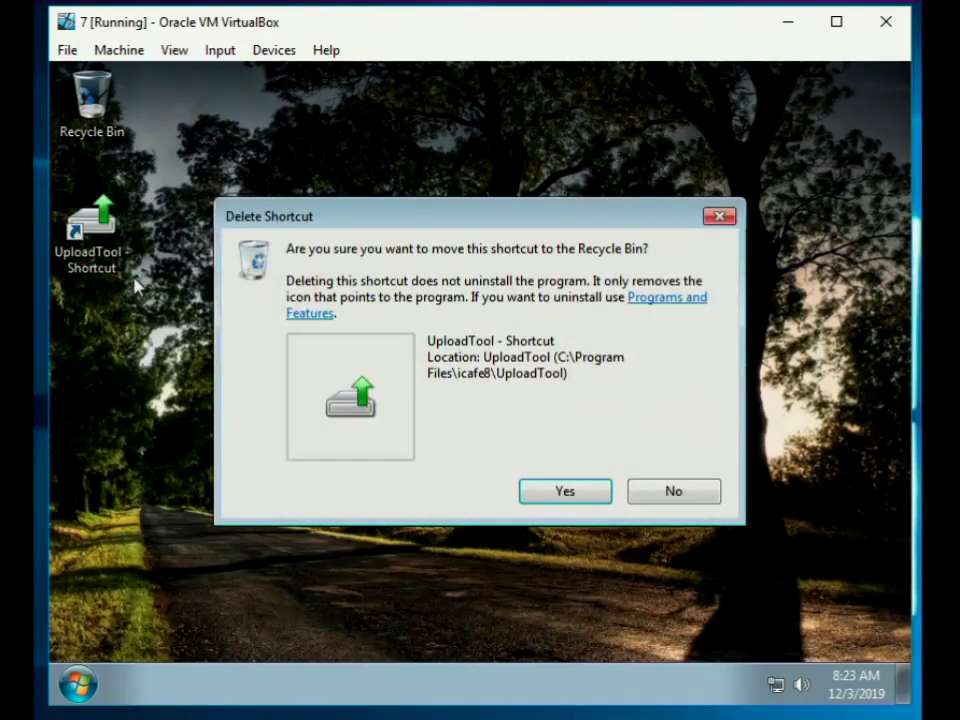
pyautogui.click(661, 495)
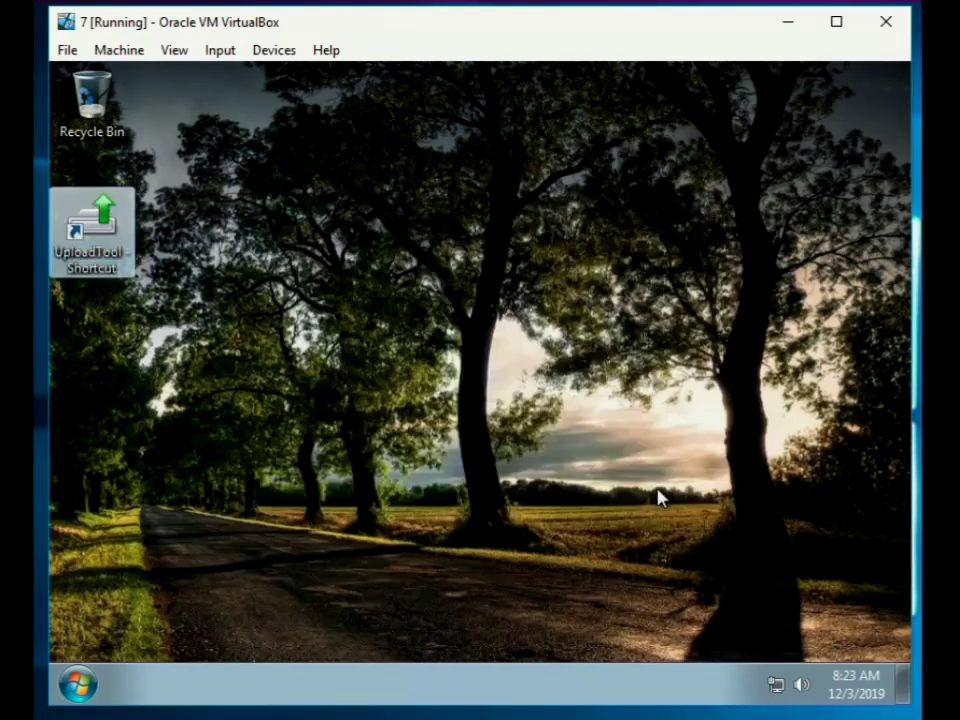
# Rename the "UploadTool - Shortcut" icon on the desktop as UploadTool.
pyautogui.rightClick(118, 260)
pyautogui.click(182, 592)
pyautogui.click(130, 268)
pyautogui.press('BackSpace')
pyautogui.press('BackSpace')
pyautogui.press('BackSpace')
pyautogui.press('BackSpace')
pyautogui.press('BackSpace')
pyautogui.press('BackSpace')
pyautogui.press('BackSpace')
pyautogui.press('BackSpace')
pyautogui.press('BackSpace')
pyautogui.press('BackSpace')
pyautogui.press('BackSpace')
pyautogui.press('Return')
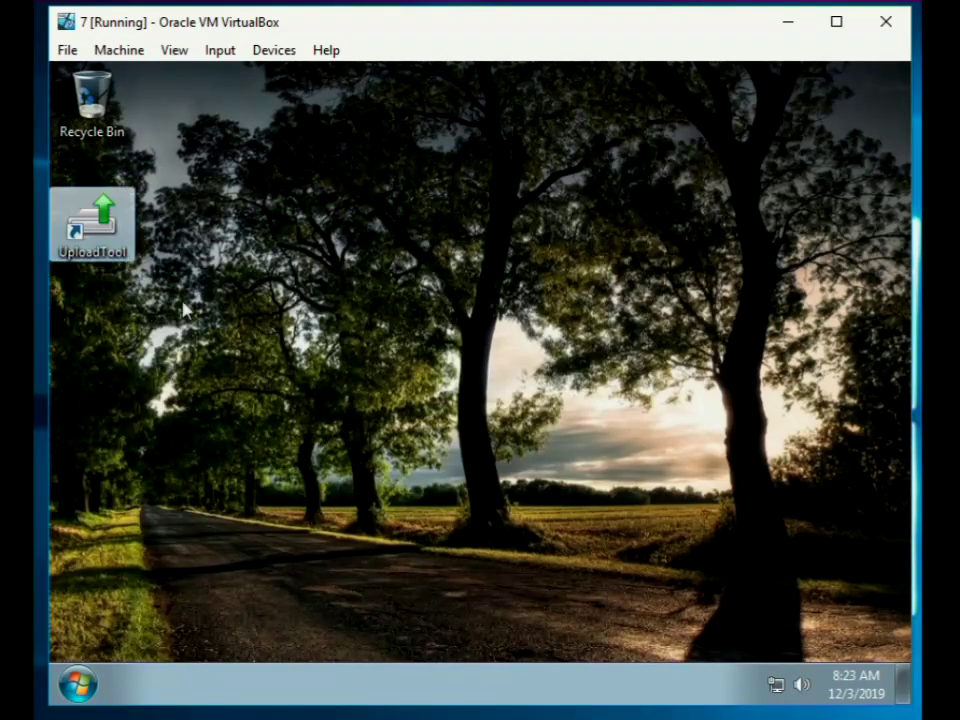
# Launch UploadTool and log in with the super admin password.
pyautogui.doubleClick(100, 215)
pyautogui.write('1')
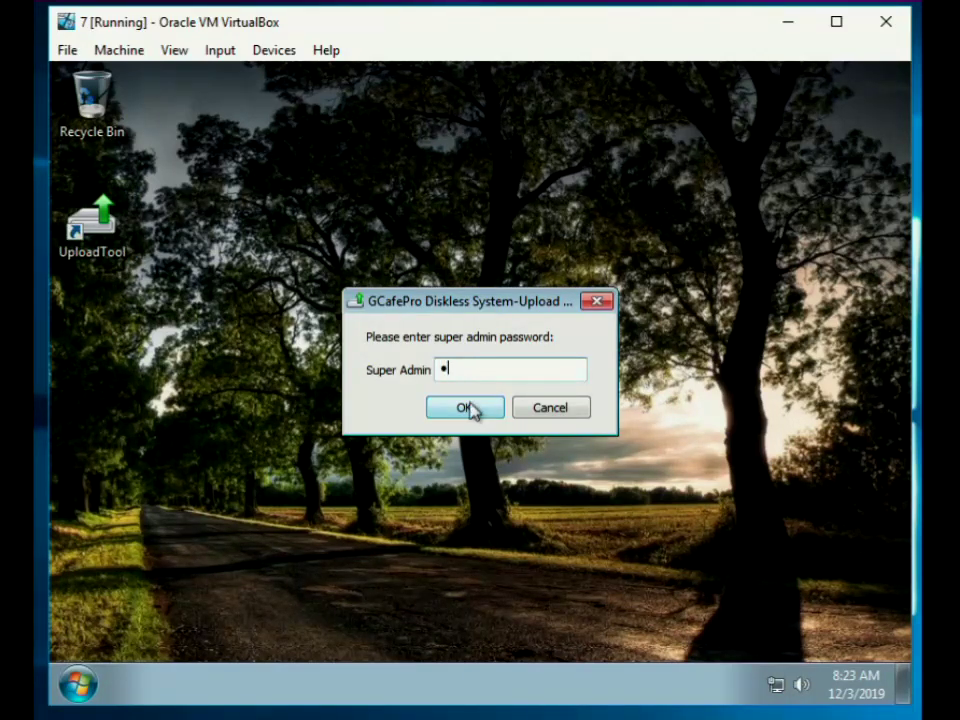
pyautogui.click(467, 407)
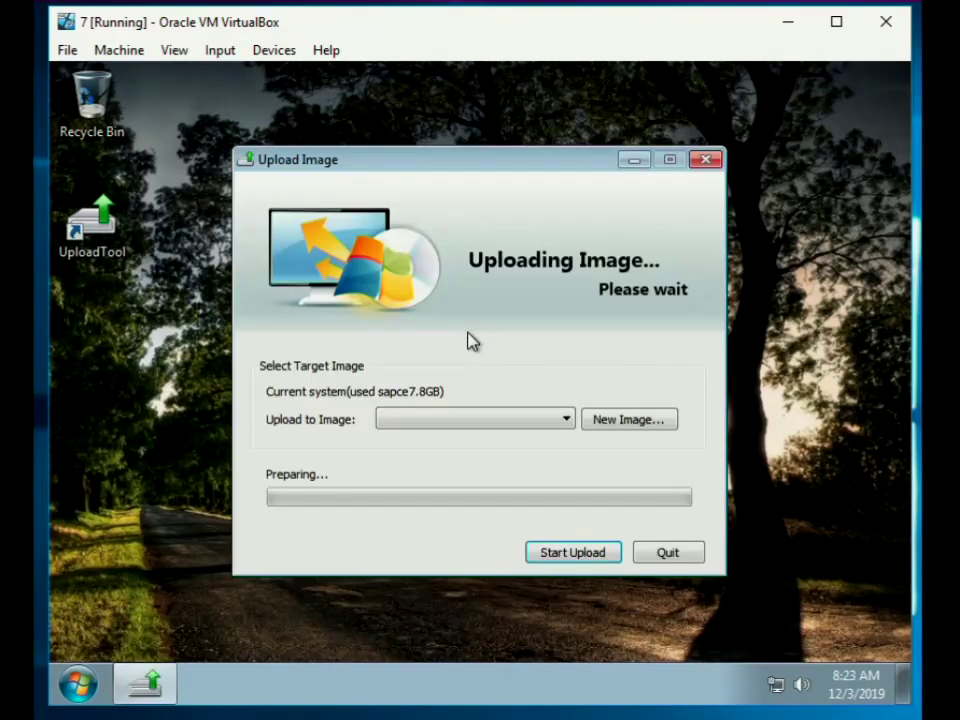
# Create a new 60 GB target image named WIN7X64 and start uploading the current system to it.
pyautogui.click(634, 422)
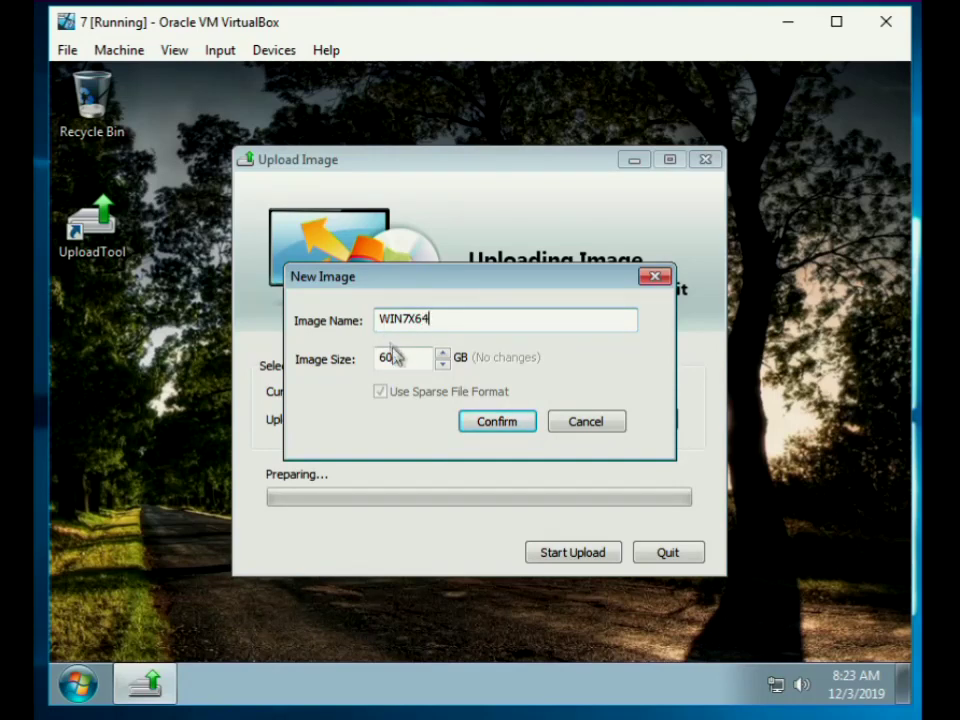
pyautogui.click(495, 423)
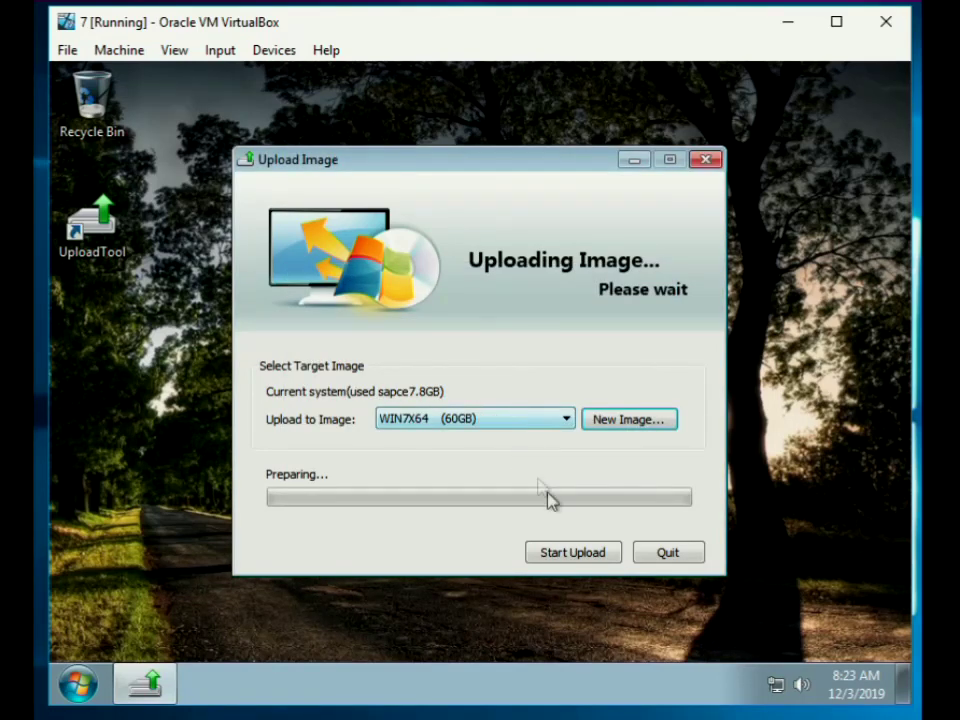
pyautogui.click(568, 553)
pyautogui.click(484, 420)
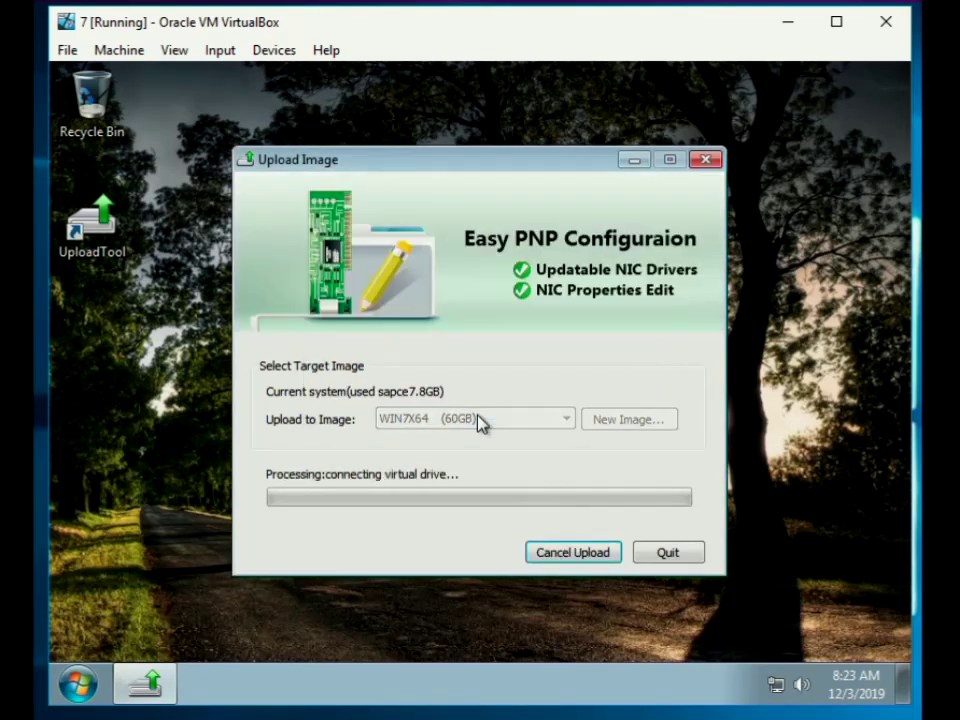